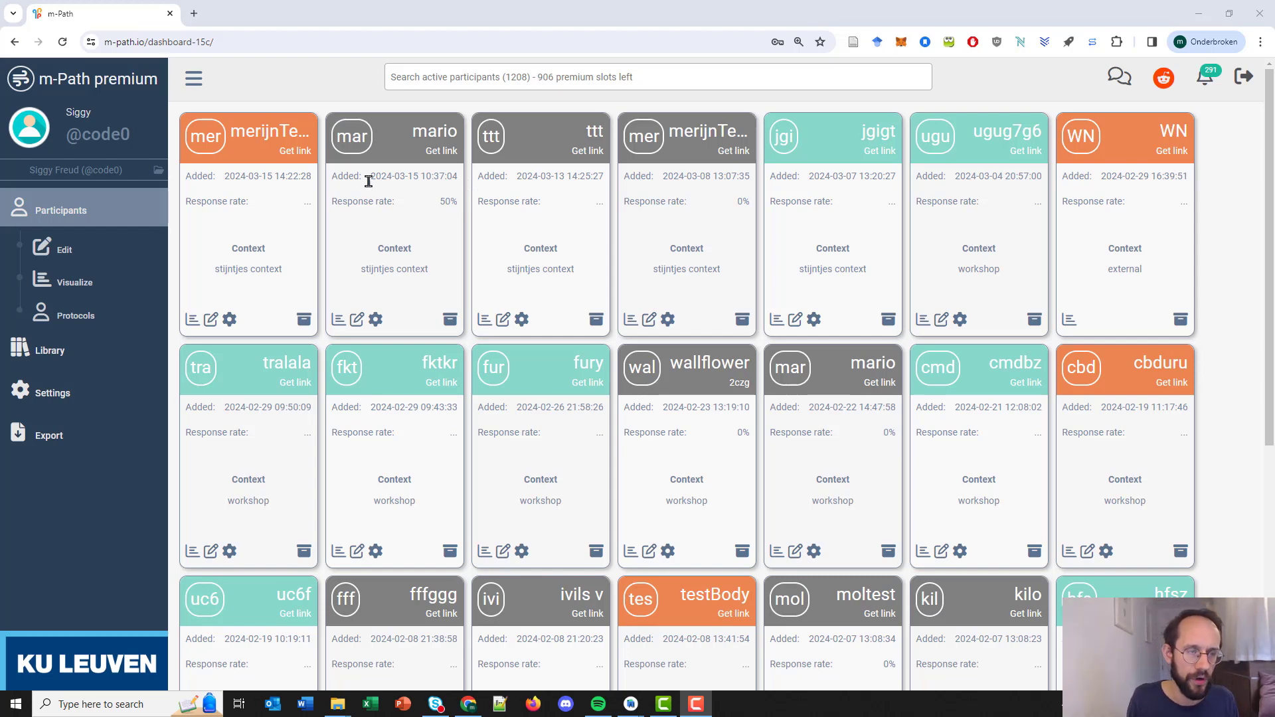
# Open the first participant in the overview for editing and look over the empty weekly calendar
pyautogui.click(211, 322)
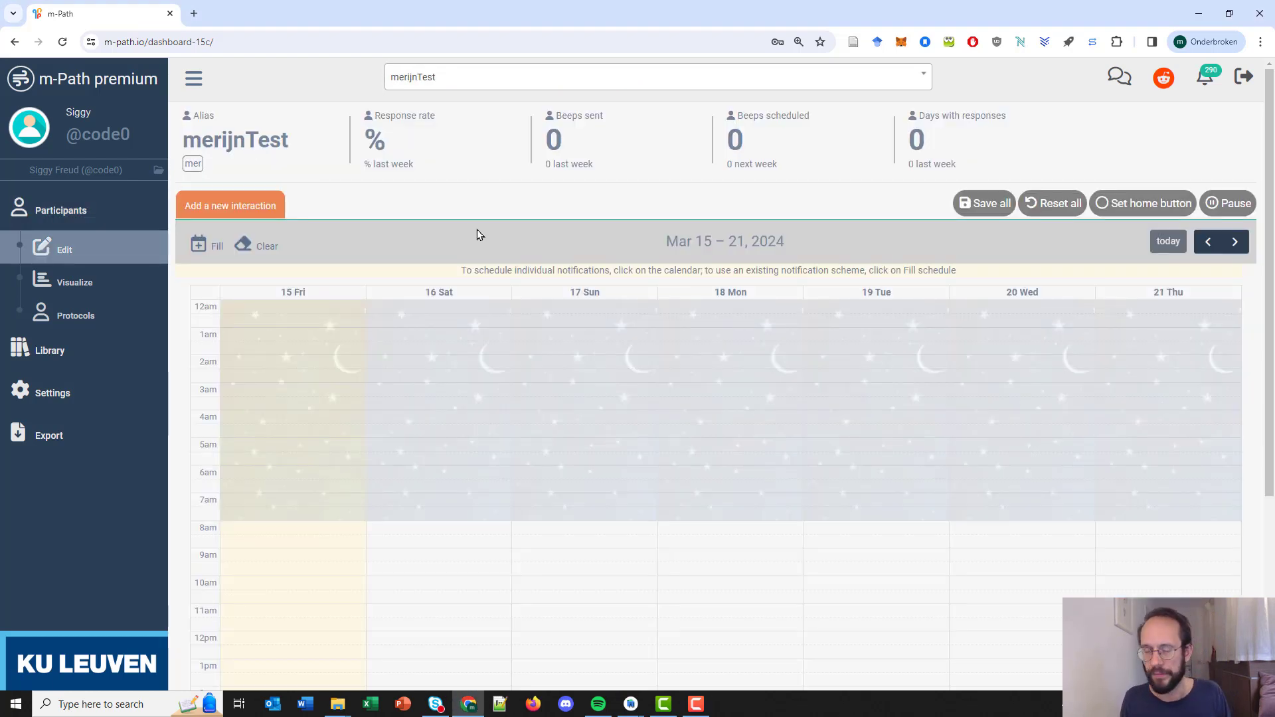
pyautogui.scroll(-2, 477, 229)
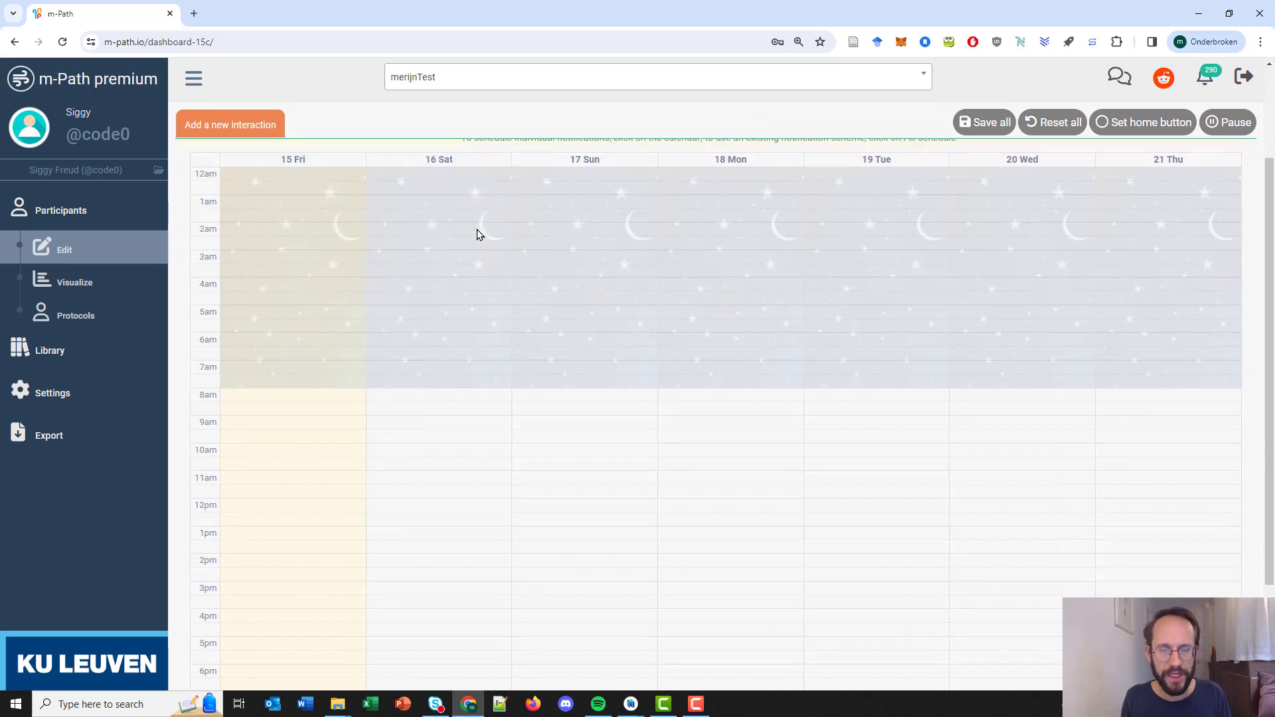
pyautogui.scroll(-2, 477, 229)
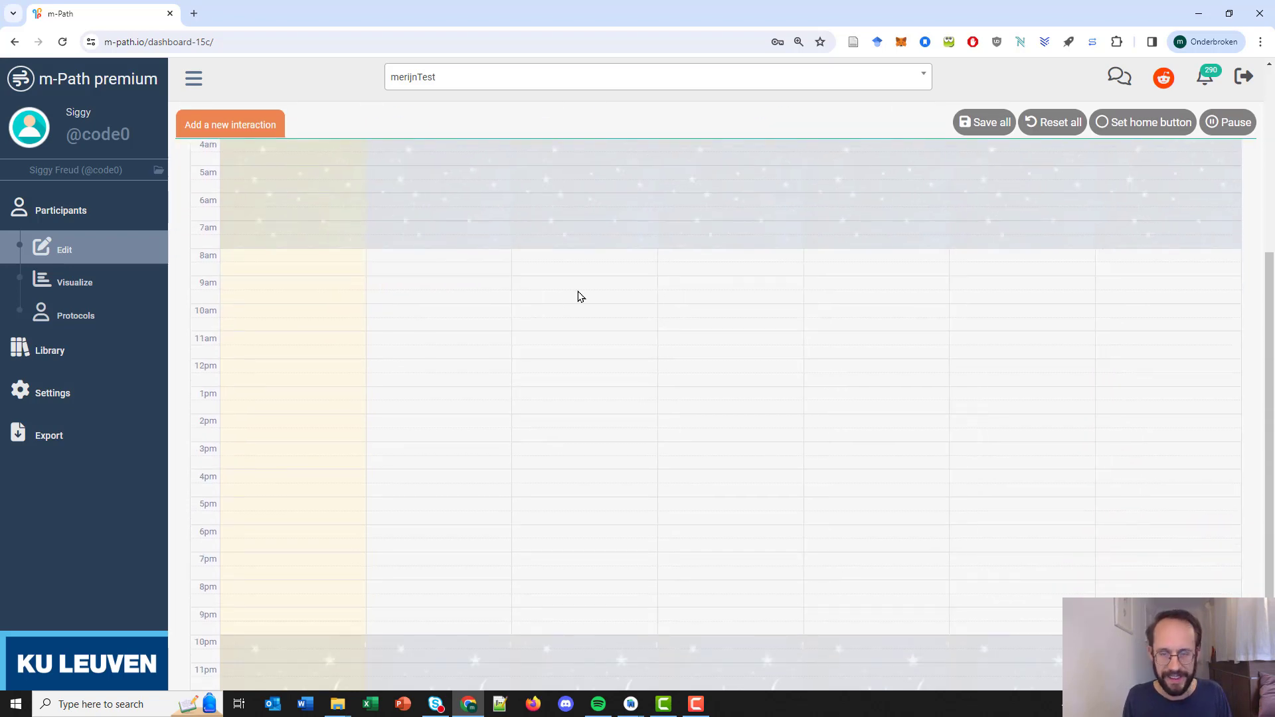
pyautogui.scroll(4, 578, 296)
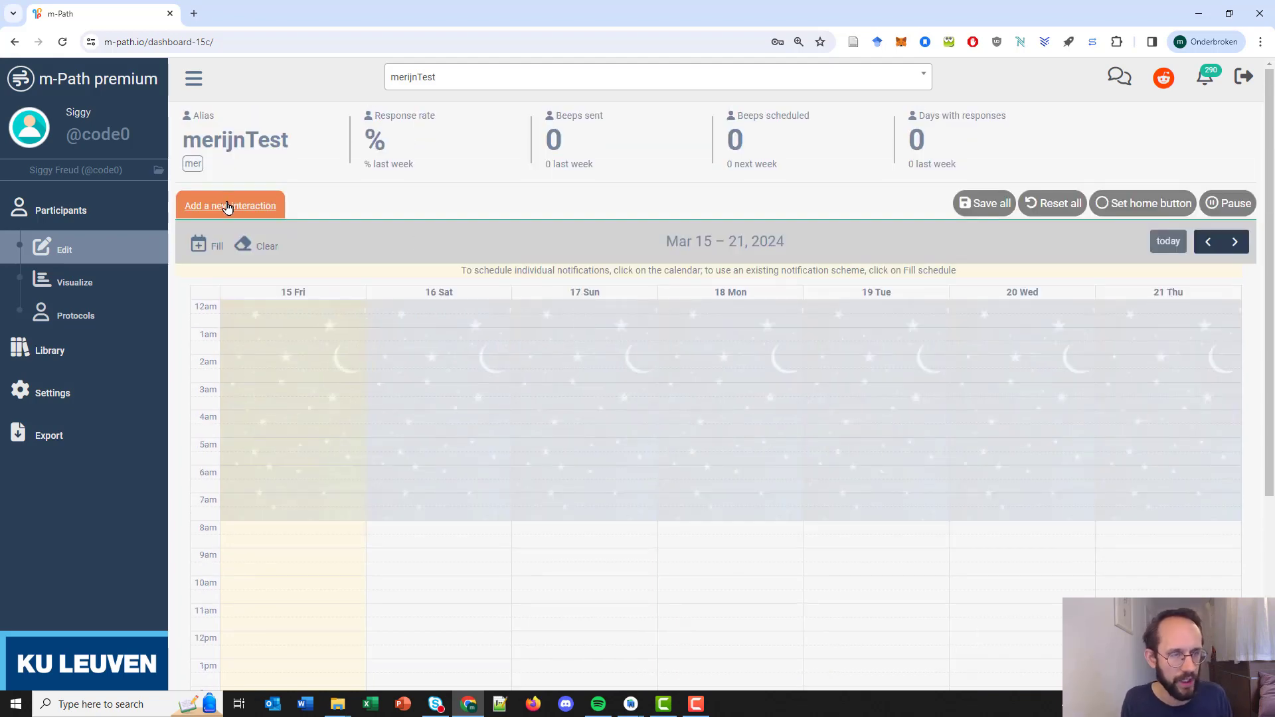
# Add a new interaction containing the open question "How happy are you now?"
pyautogui.click(227, 208)
pyautogui.click(574, 288)
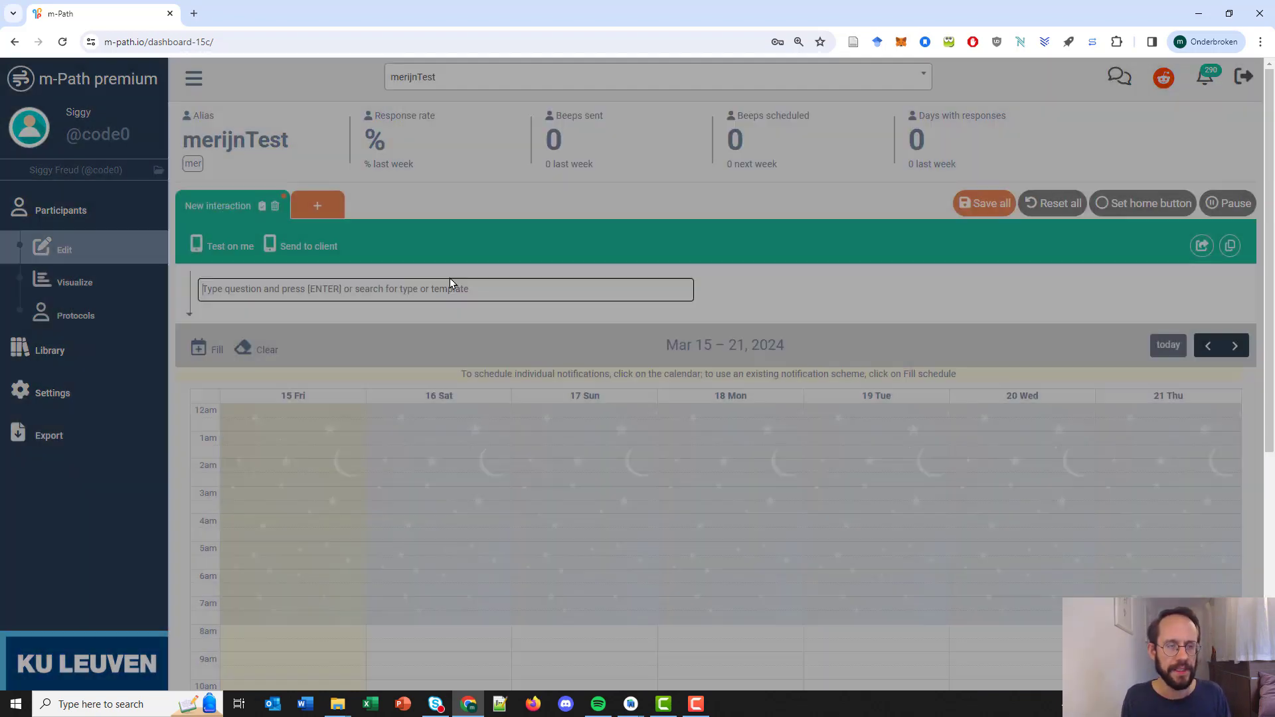
pyautogui.click(417, 288)
pyautogui.write('How happ')
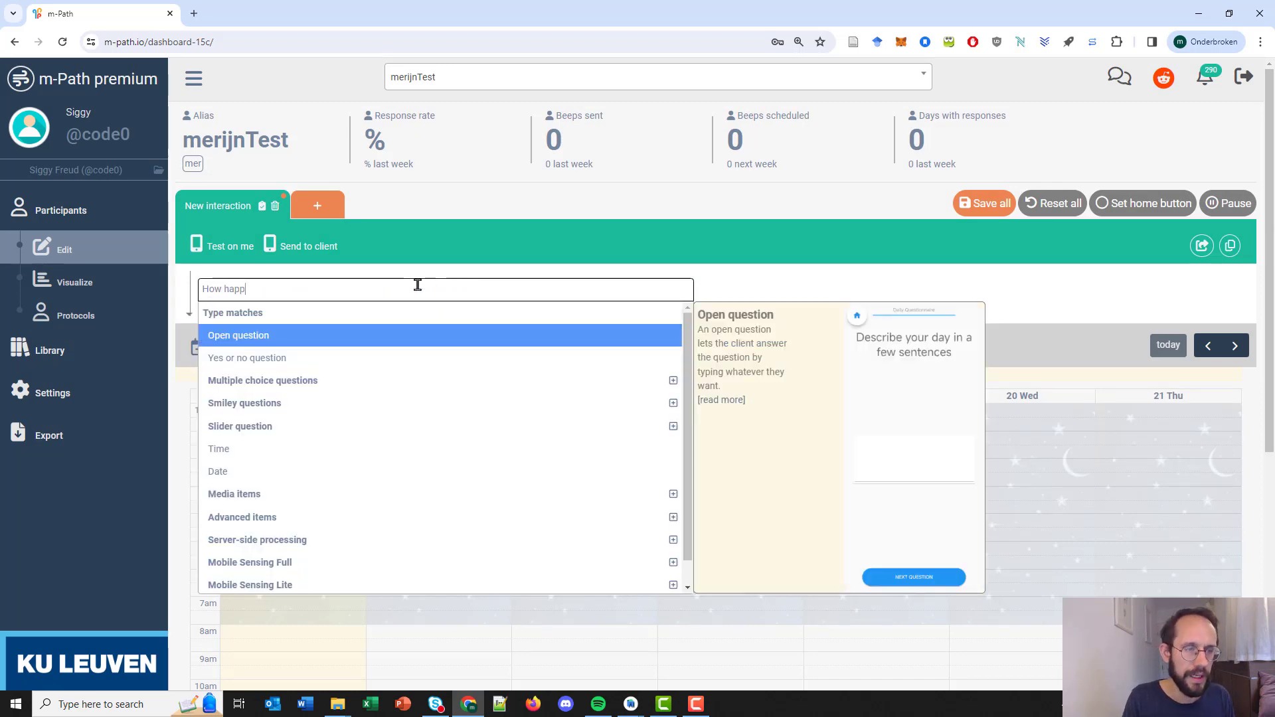
pyautogui.write('y are you ')
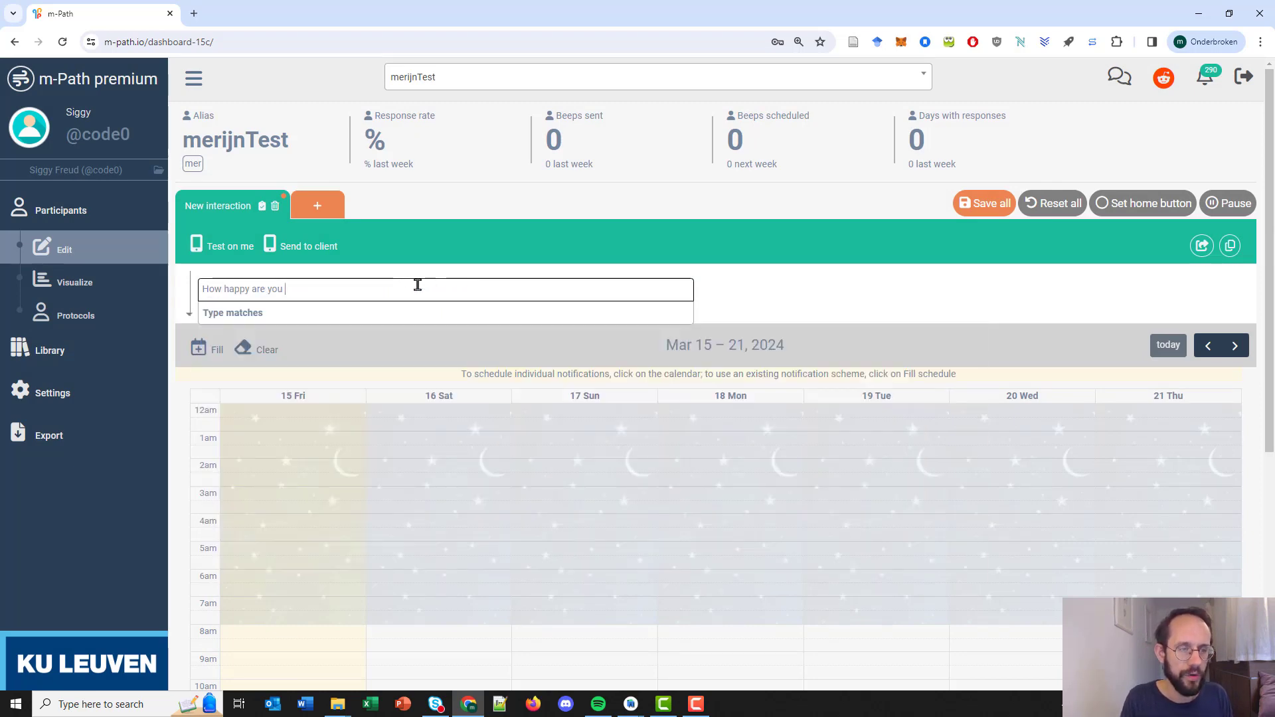
pyautogui.write('now?')
pyautogui.press('Return')
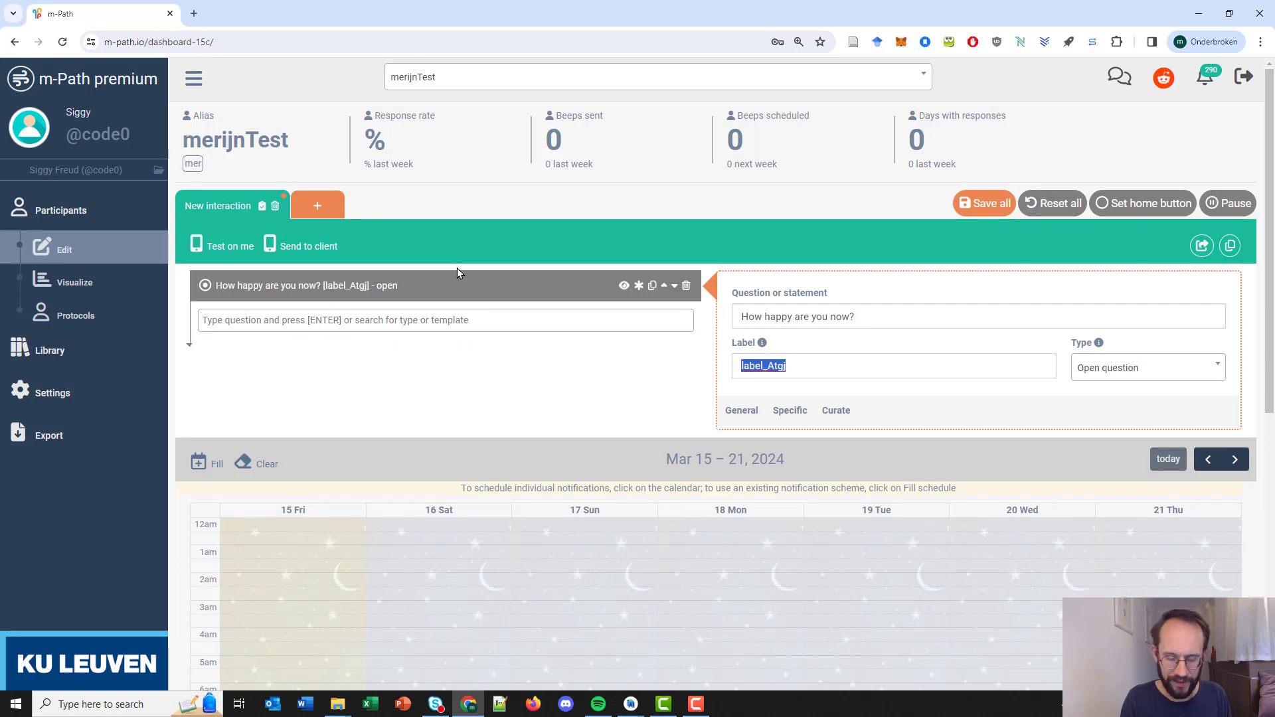
# Set the question's label to "happy"
pyautogui.write('hj')
pyautogui.press('BackSpace')
pyautogui.write('appy')
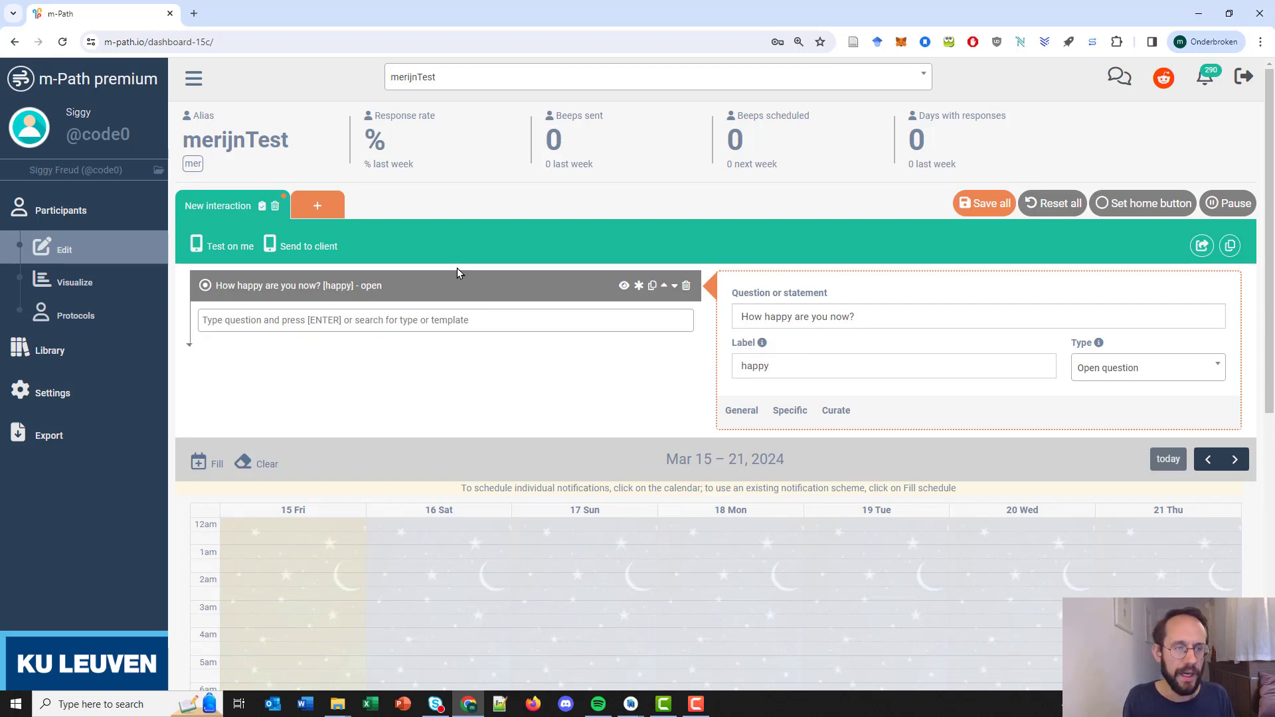
# Rename the new interaction "Questionnaire 1" and dismiss the browser's password update prompt
pyautogui.click(263, 206)
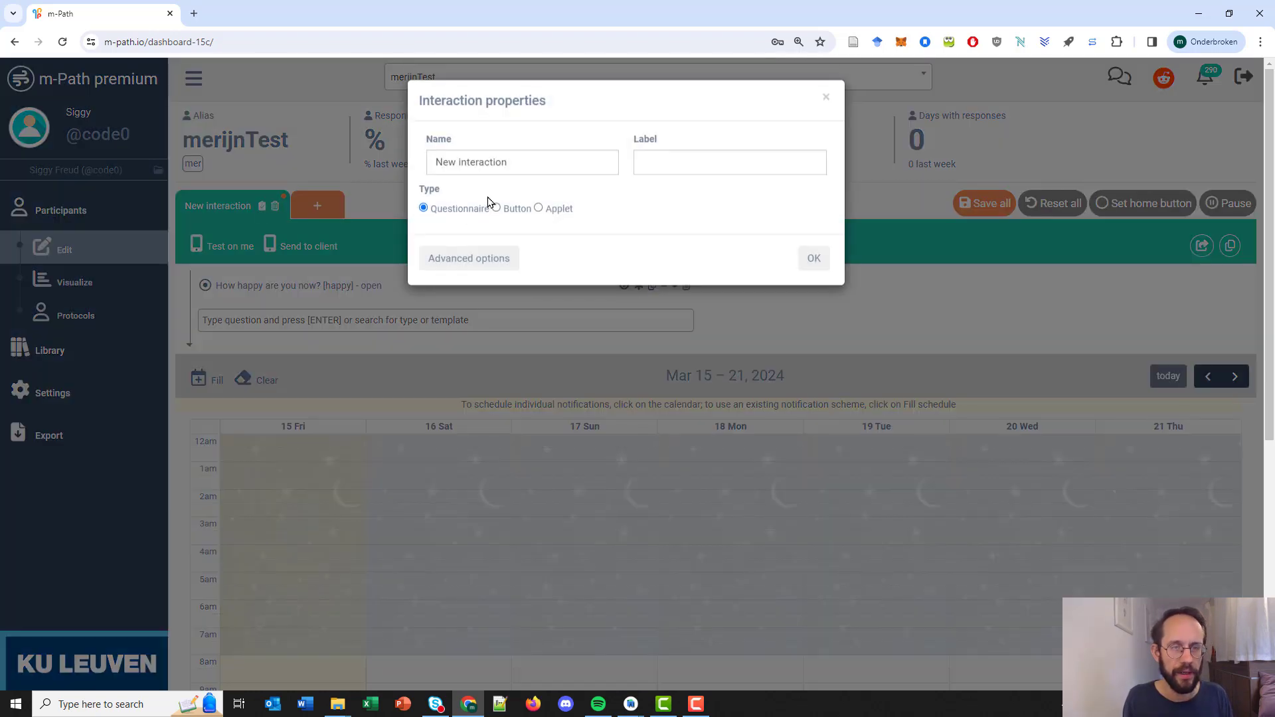
pyautogui.write('Questionnaire 1')
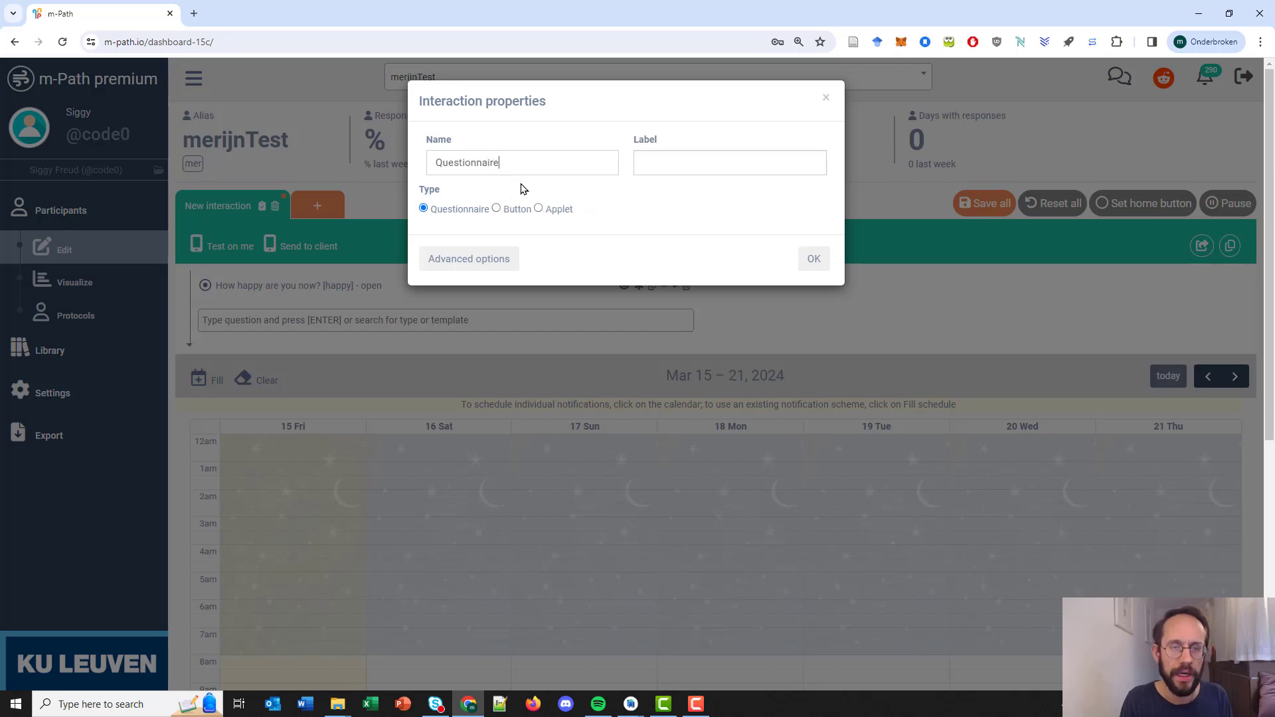
pyautogui.click(818, 259)
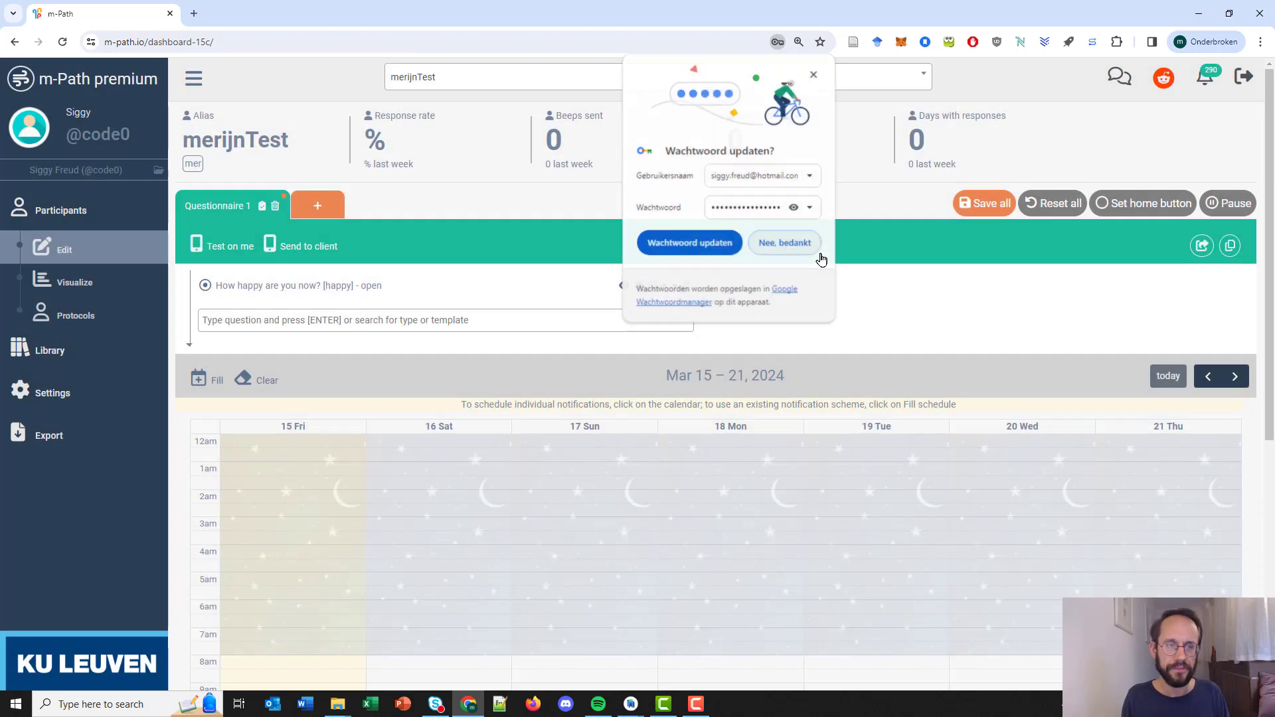
pyautogui.click(813, 77)
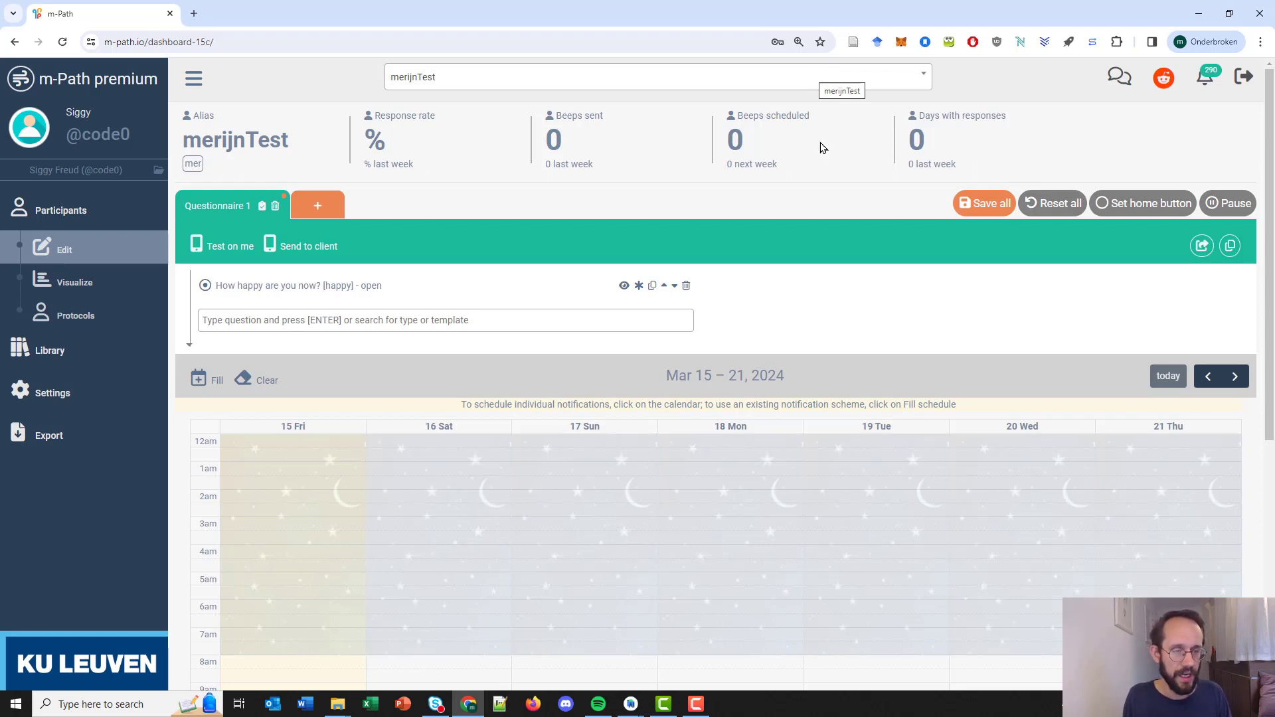
# Schedule two Questionnaire 1 notifications on Friday the 15th and move them to 8:00 and 11:00
pyautogui.scroll(-1, 787, 358)
pyautogui.scroll(-1, 789, 362)
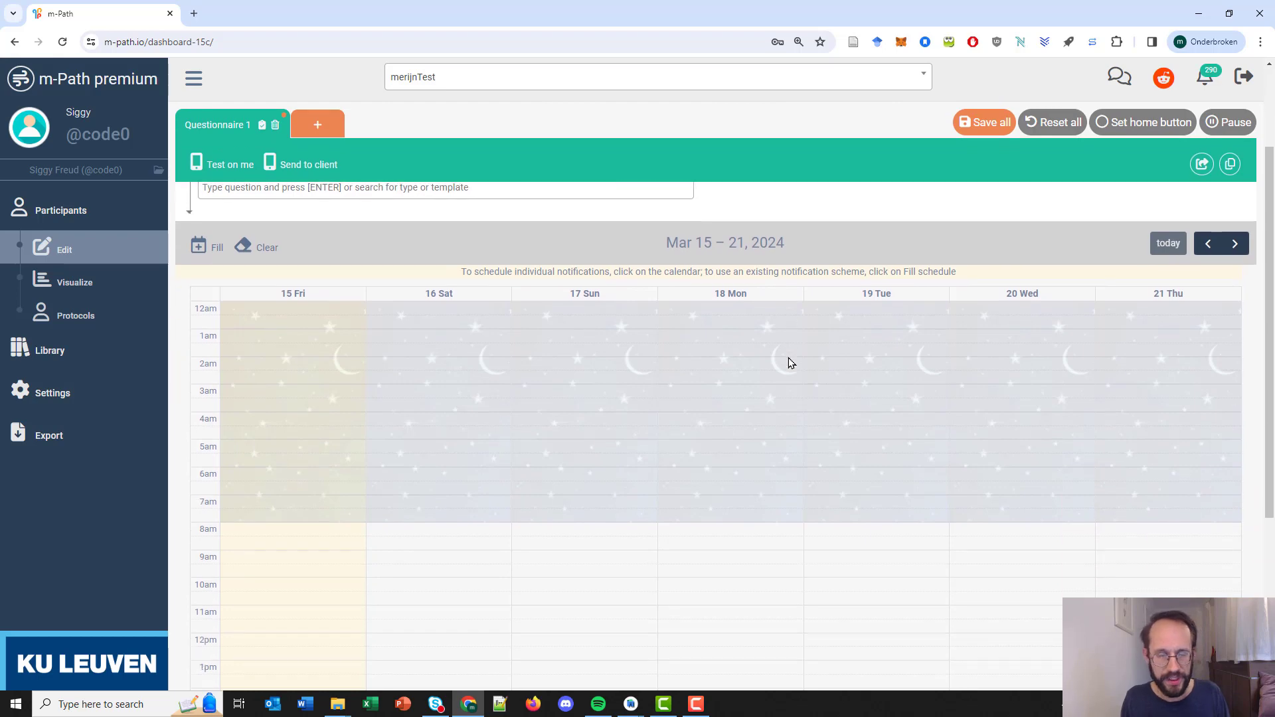
pyautogui.click(301, 423)
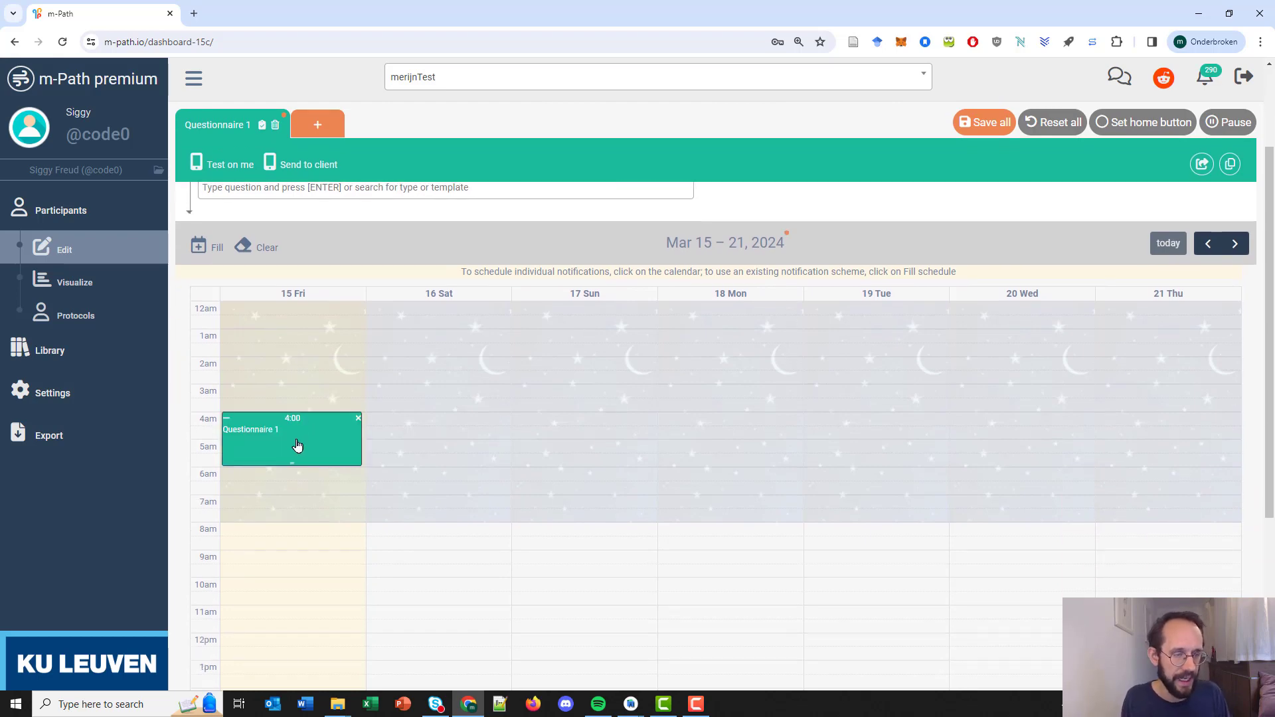
pyautogui.click(278, 496)
pyautogui.scroll(-3, 278, 500)
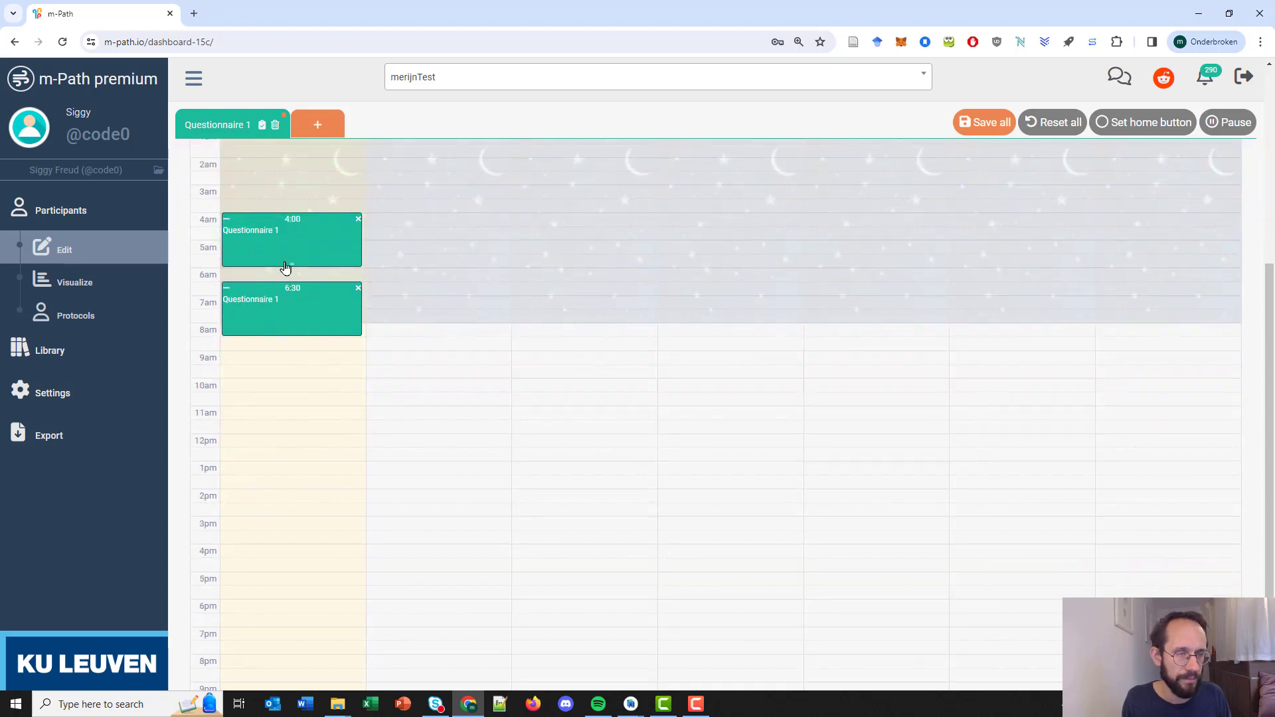
pyautogui.moveTo(279, 309); pyautogui.dragTo(273, 432)
pyautogui.moveTo(285, 219); pyautogui.dragTo(287, 338)
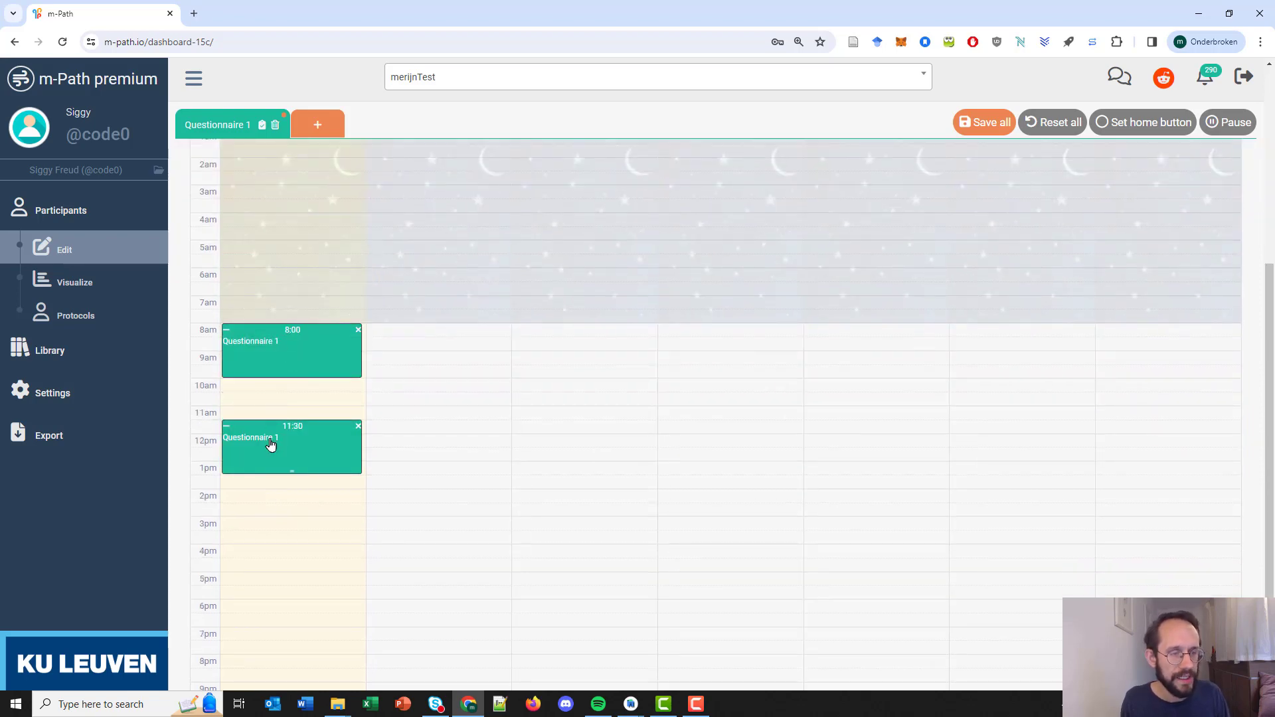
pyautogui.moveTo(271, 445); pyautogui.dragTo(273, 436)
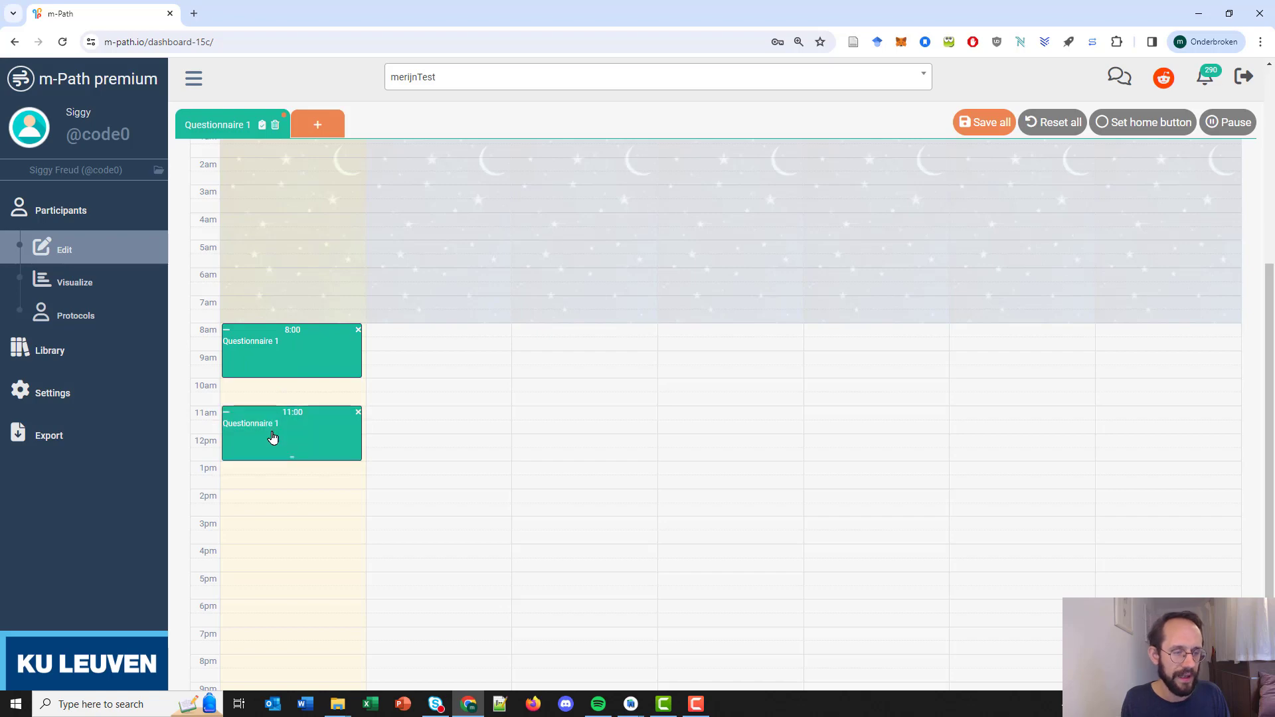
# Add three more Questionnaire 1 notifications on Friday the 15th at 14:00, 17:00 and 20:00
pyautogui.click(267, 499)
pyautogui.click(253, 576)
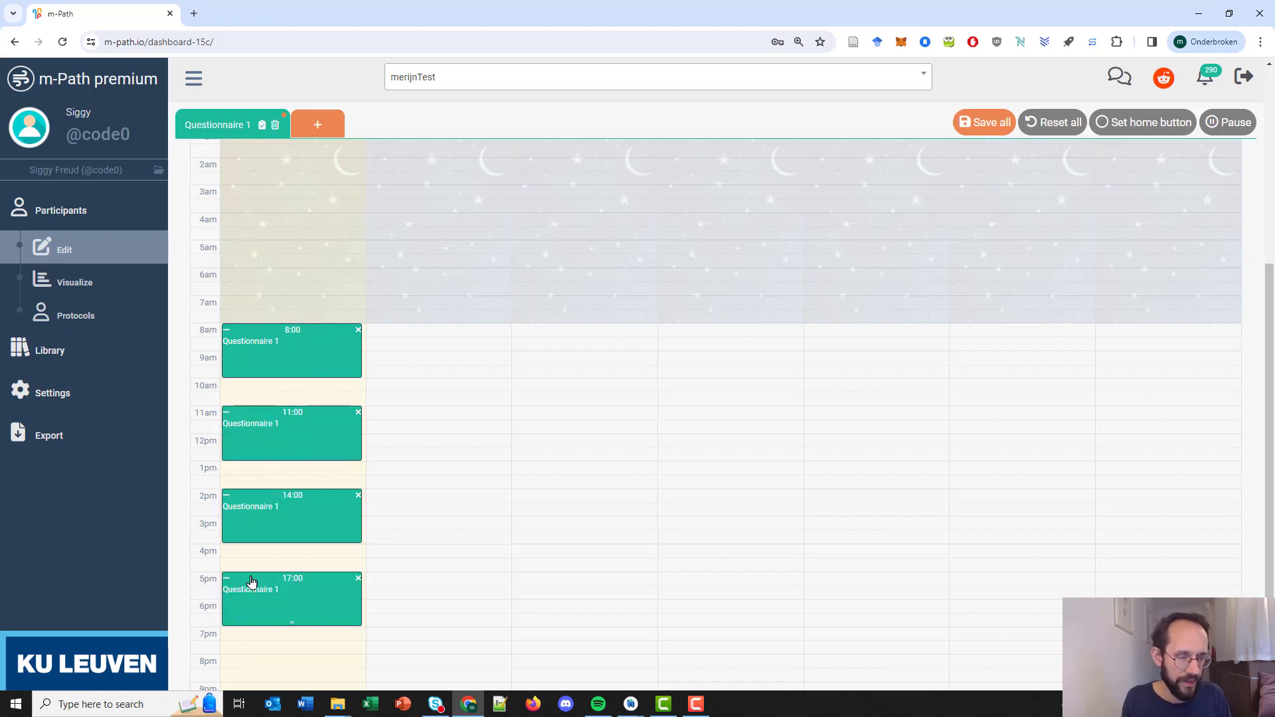
pyautogui.click(269, 666)
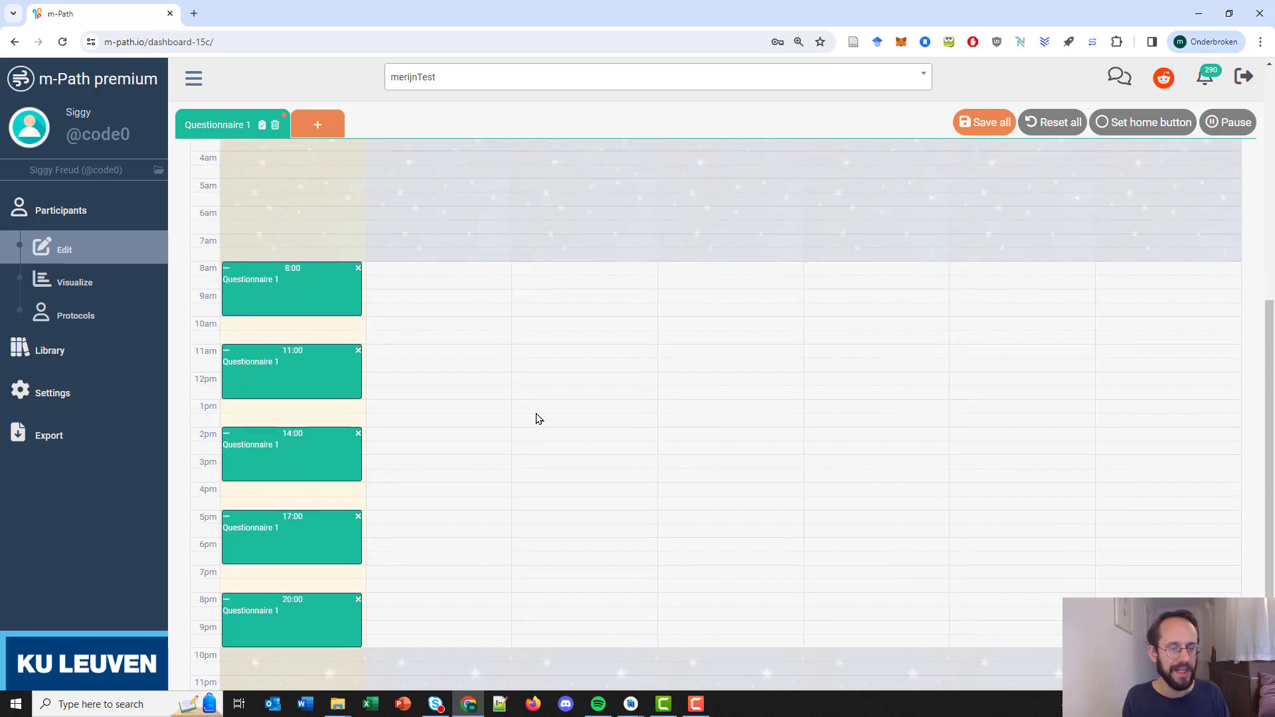
pyautogui.scroll(-1, 536, 419)
pyautogui.scroll(1, 537, 419)
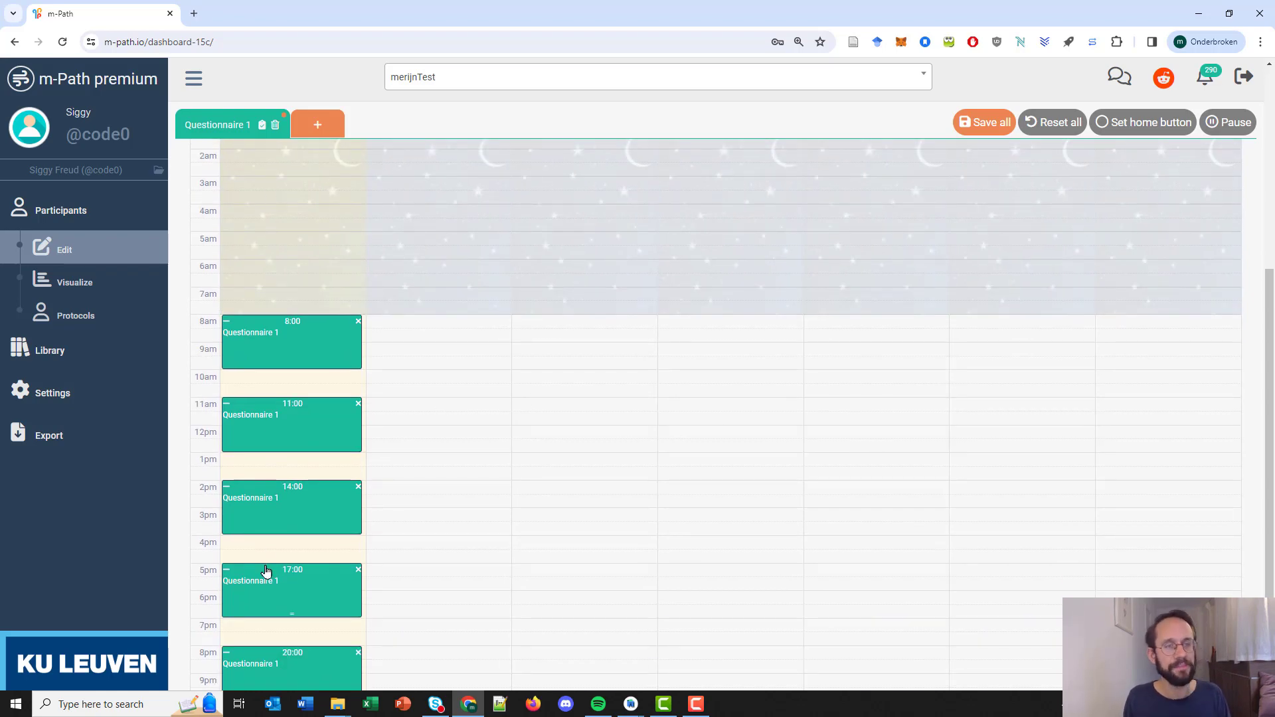
# Fill the schedule by extending the last day for 13 days
pyautogui.scroll(1, 299, 512)
pyautogui.scroll(2, 299, 512)
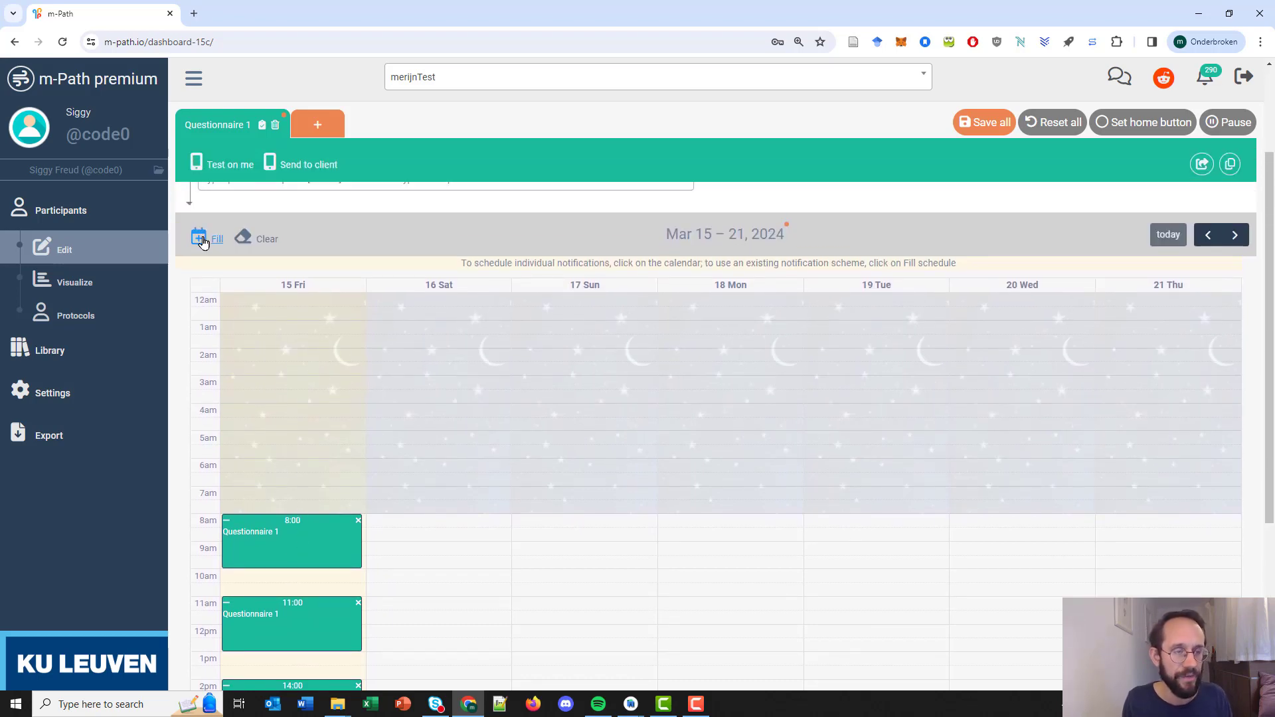
pyautogui.click(201, 240)
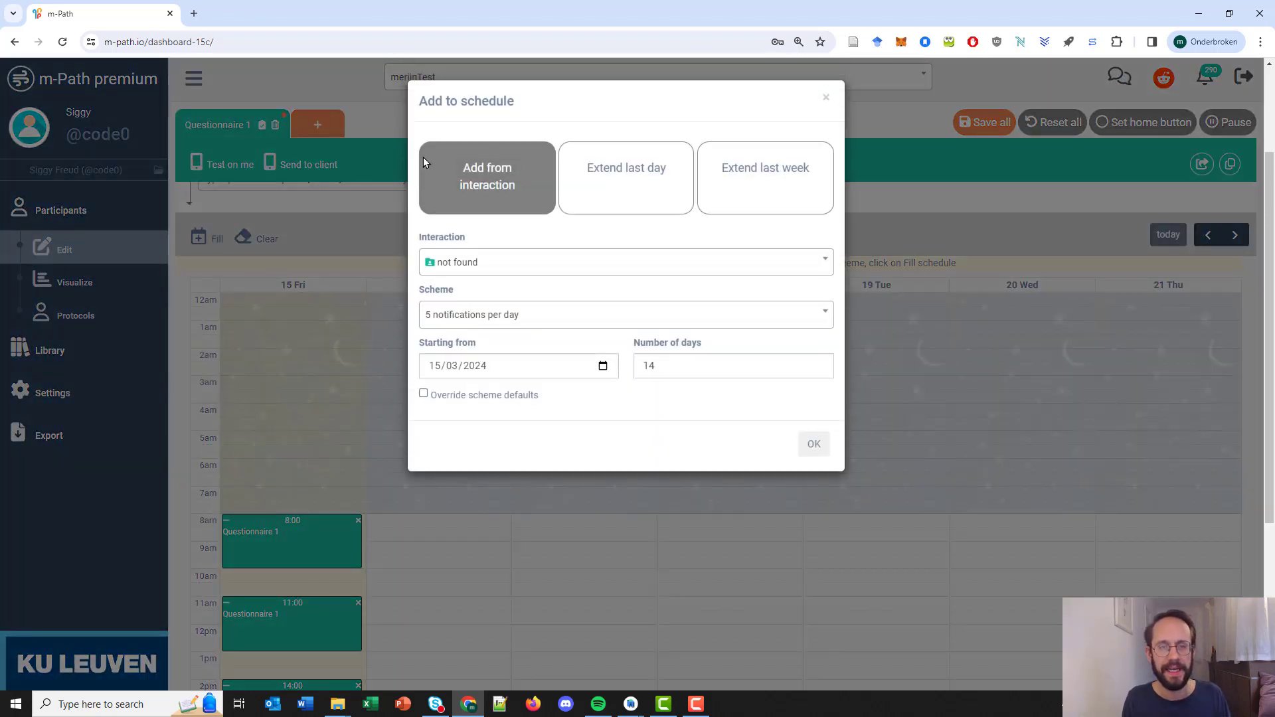
pyautogui.click(598, 169)
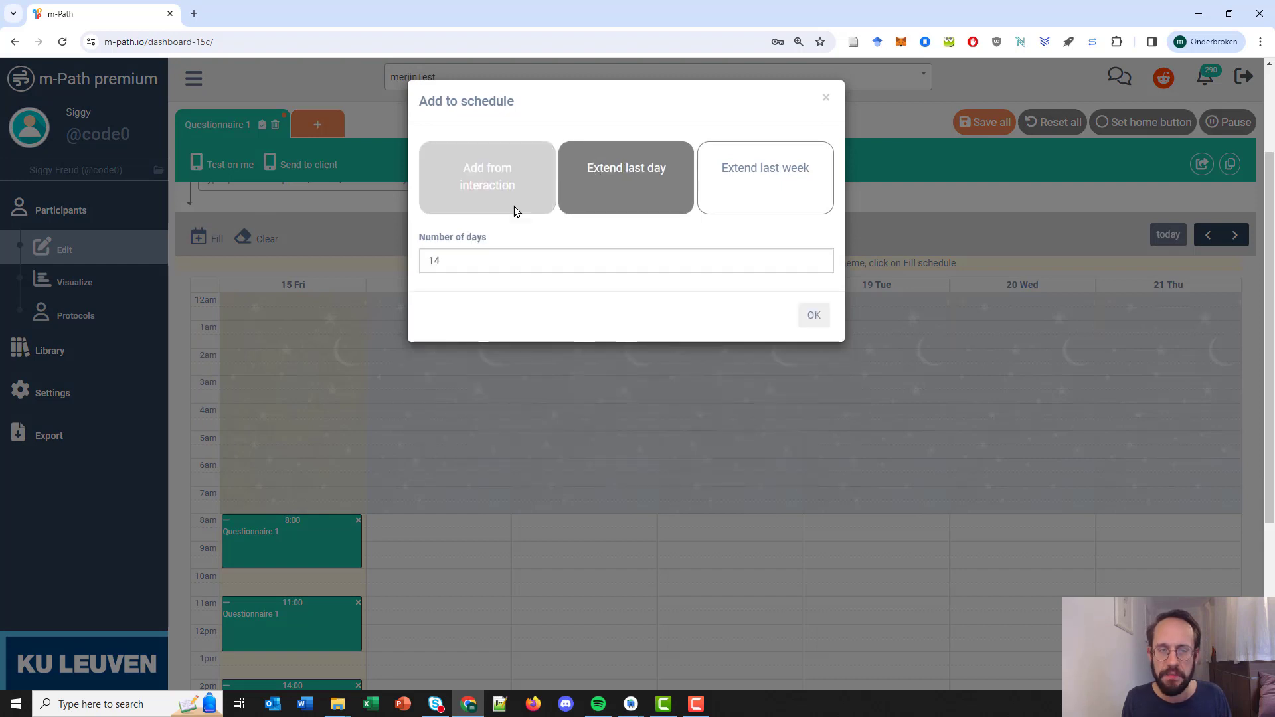
pyautogui.moveTo(439, 258); pyautogui.dragTo(435, 259)
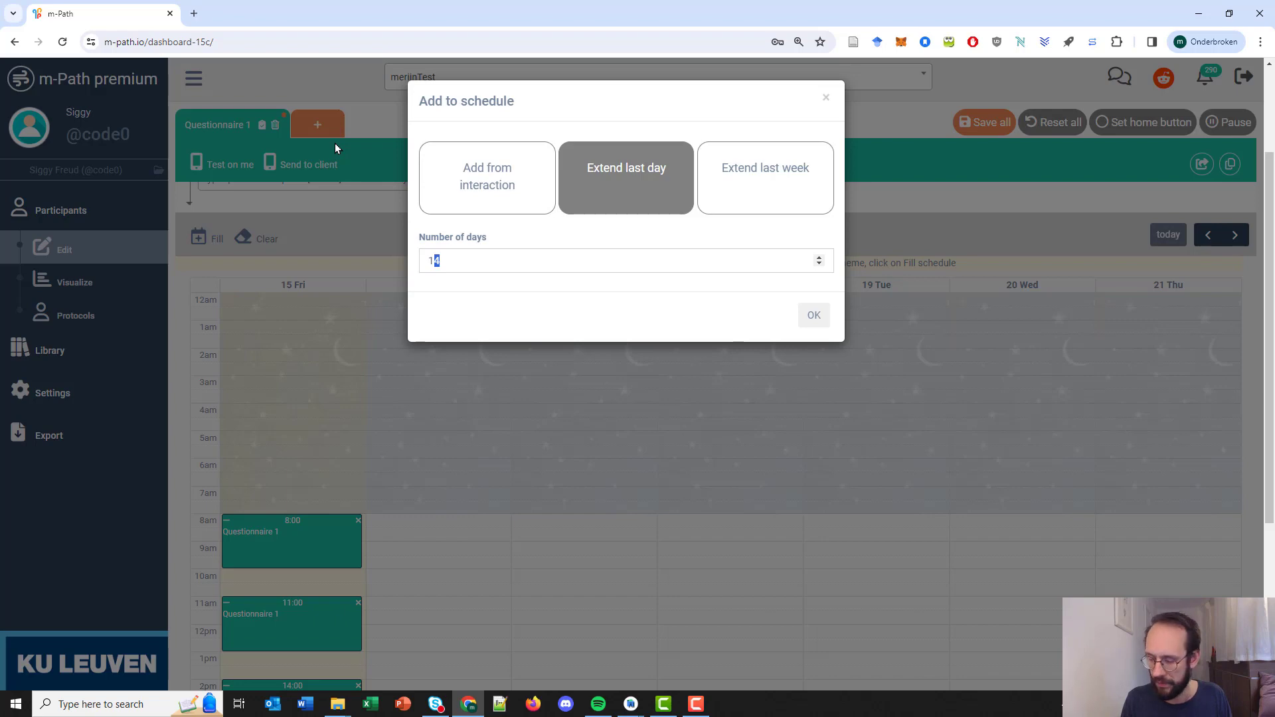
pyautogui.write('3')
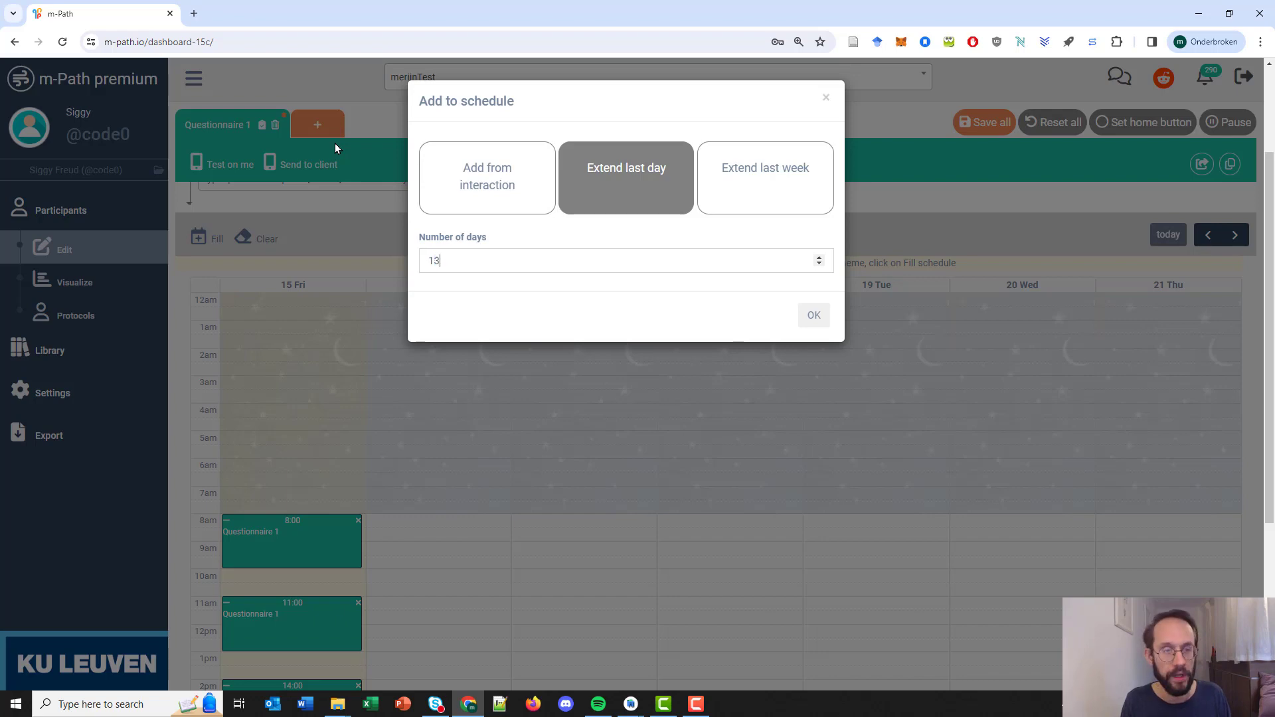
pyautogui.click(812, 316)
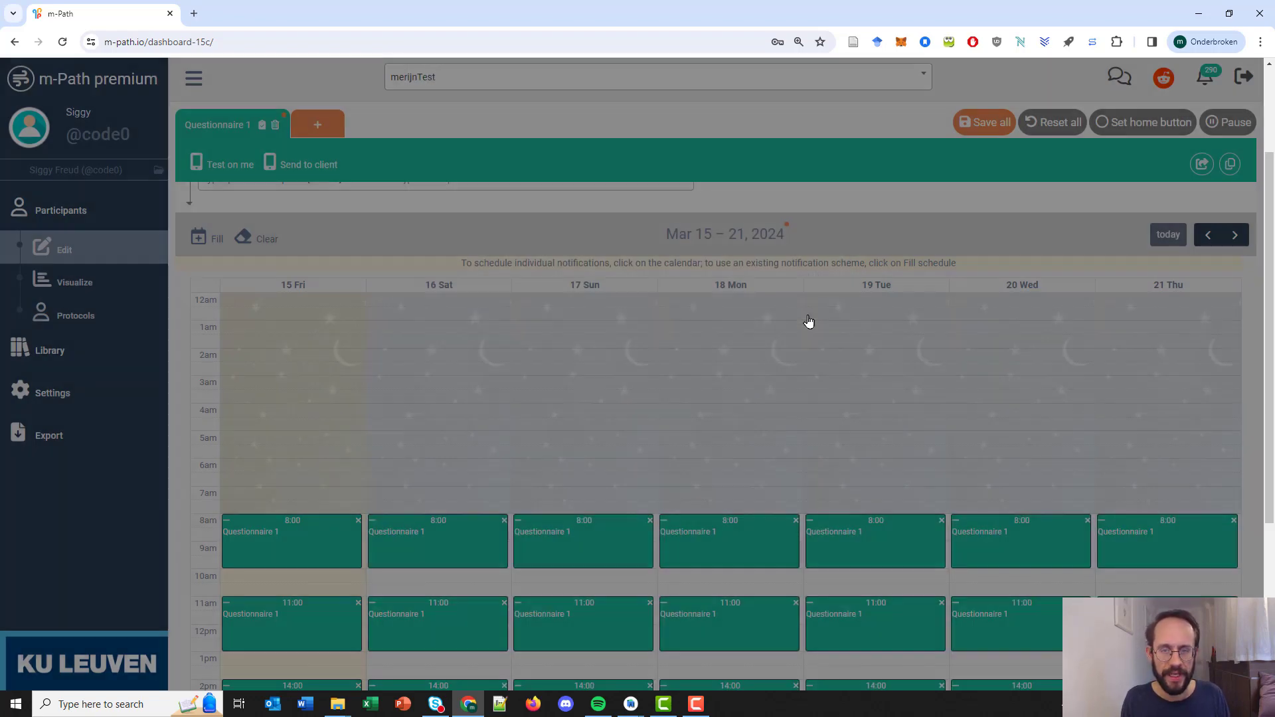
# Check the filled schedule for this week and the two following weeks, and return to Mar 15 – 21
pyautogui.scroll(-5, 698, 412)
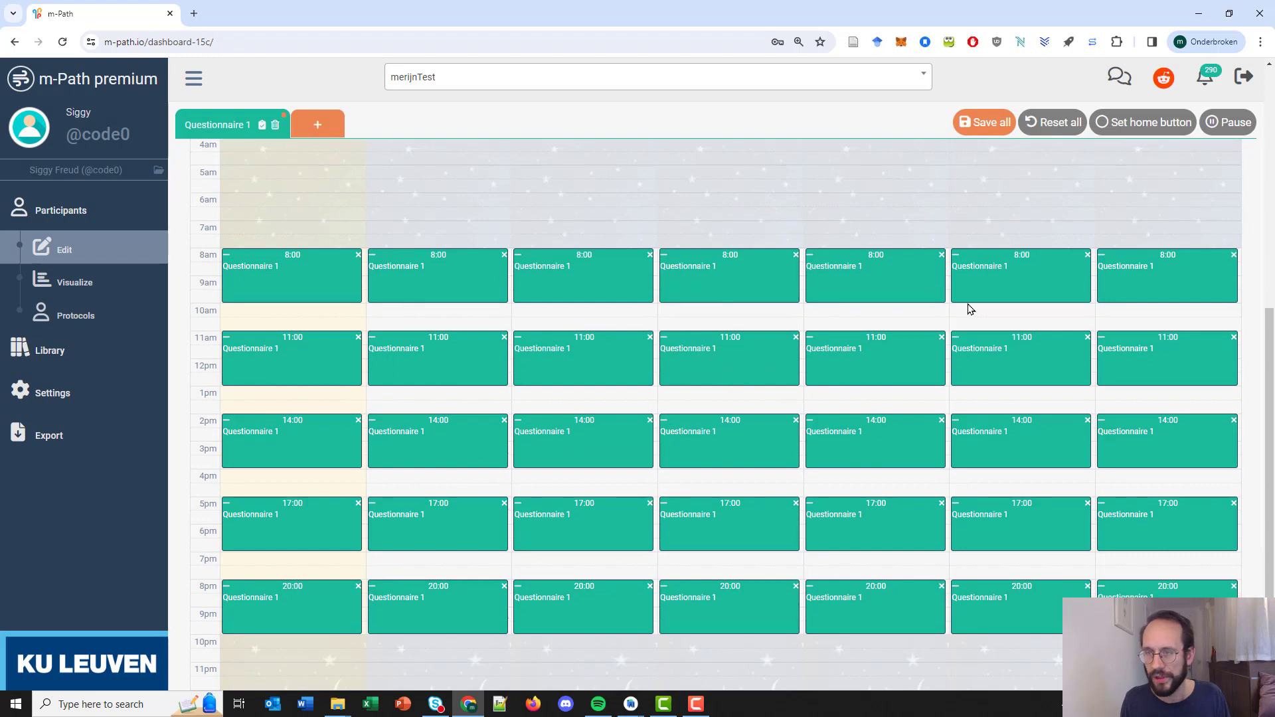
pyautogui.scroll(5, 967, 306)
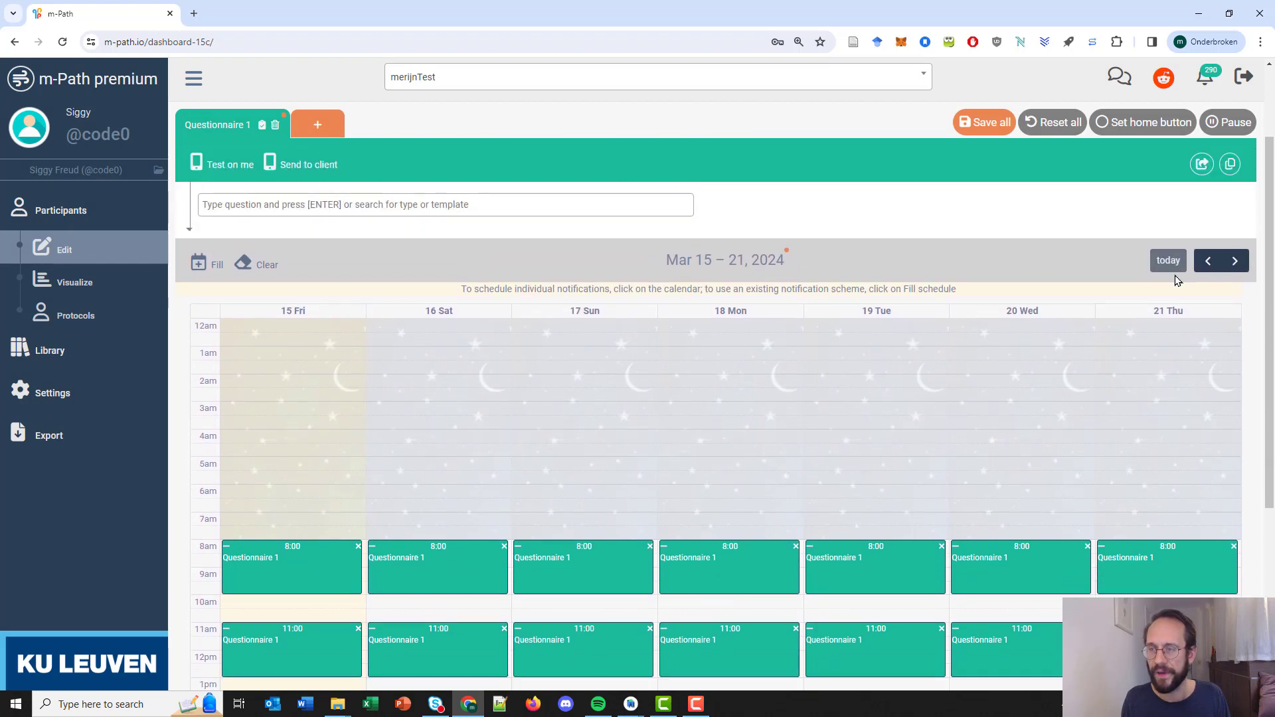
pyautogui.click(1234, 237)
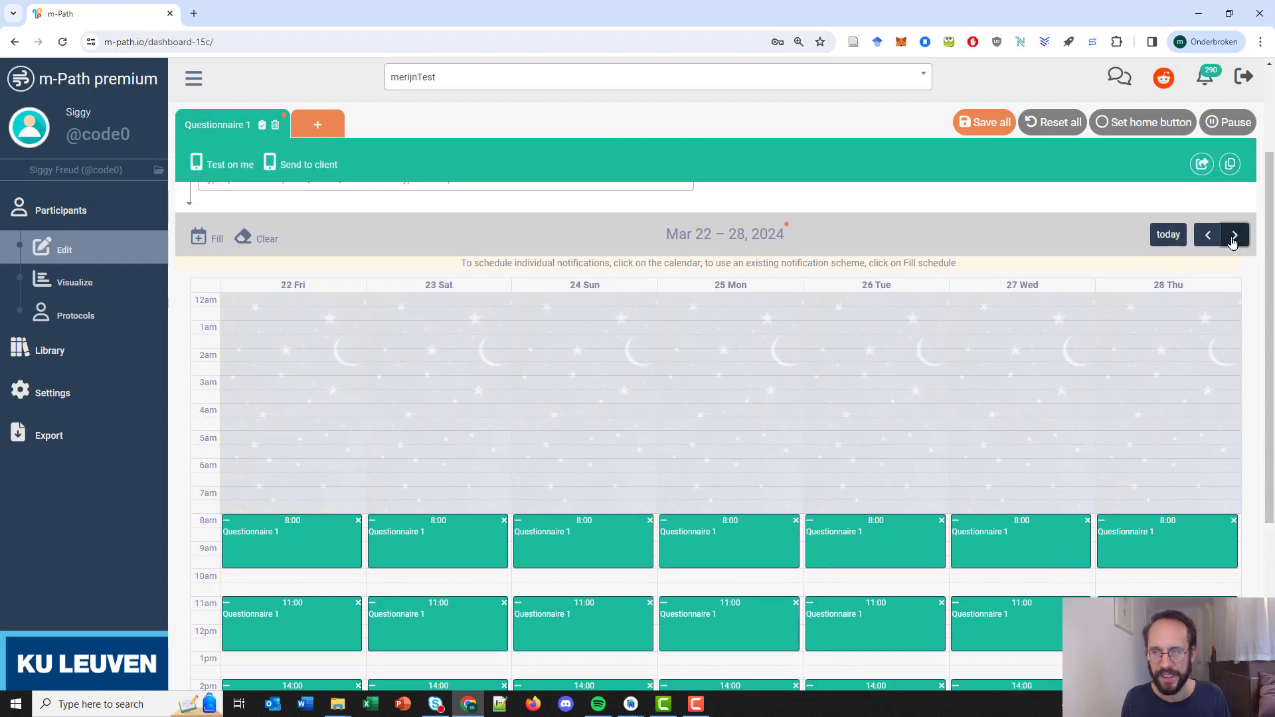
pyautogui.click(1234, 238)
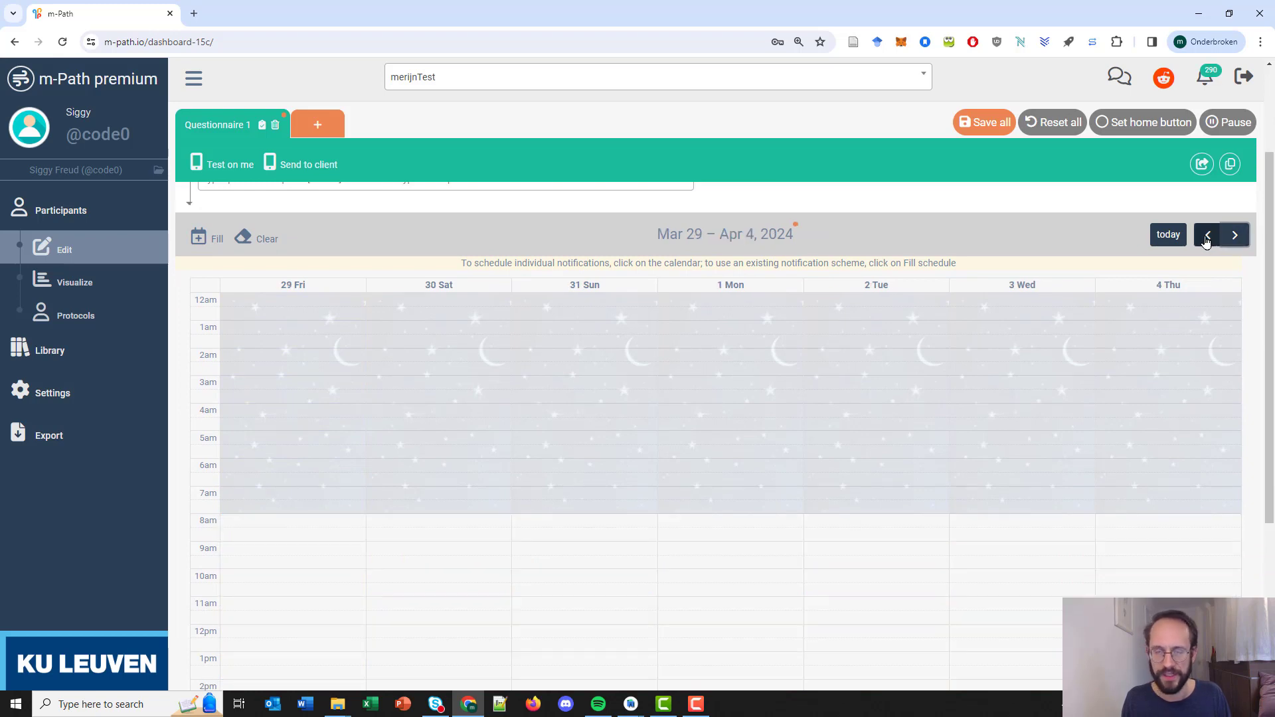
pyautogui.click(1207, 236)
pyautogui.click(1207, 236)
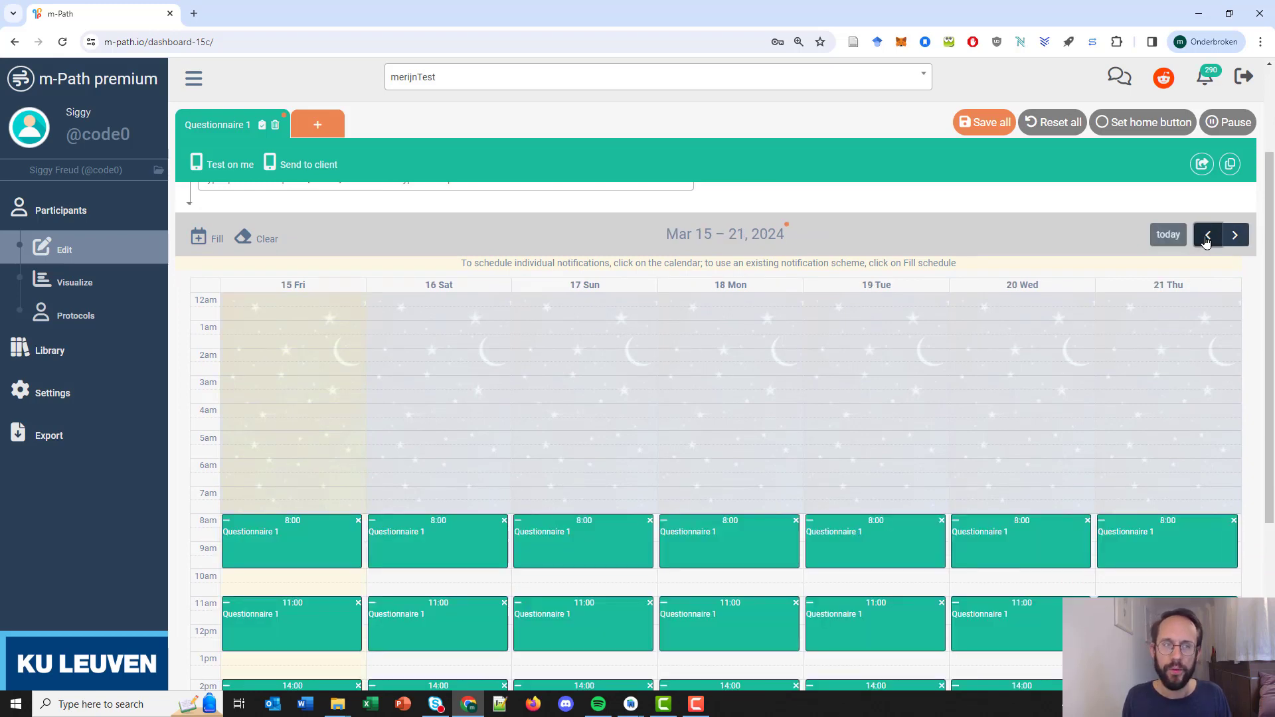
# Save all interactions and the schedule, and acknowledge the confirmation message
pyautogui.scroll(1, 1207, 241)
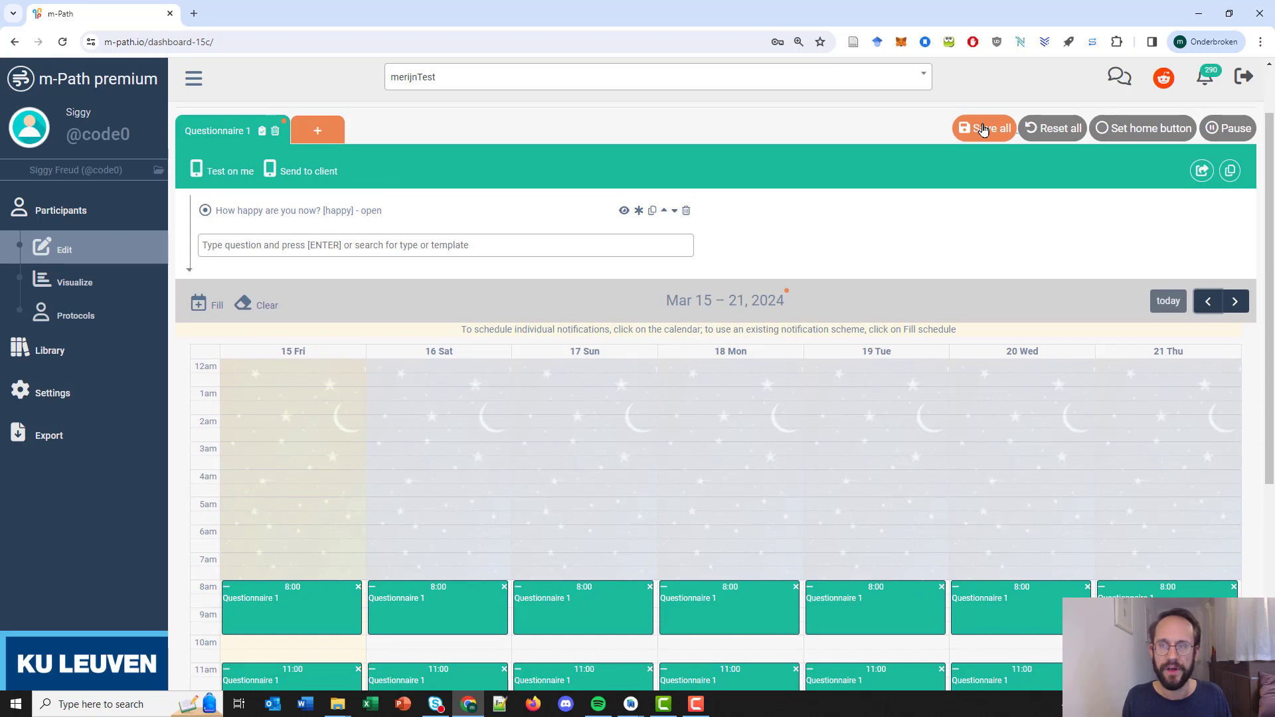
pyautogui.click(984, 129)
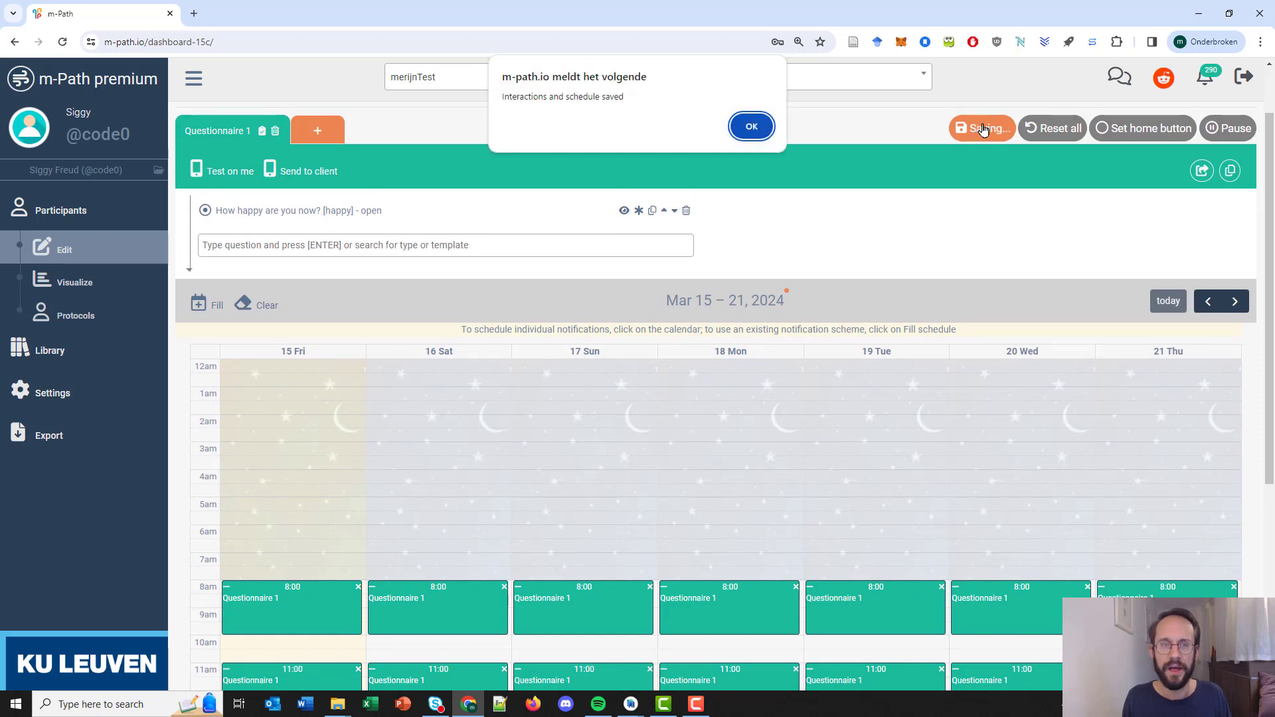
pyautogui.click(754, 126)
pyautogui.scroll(-1, 888, 212)
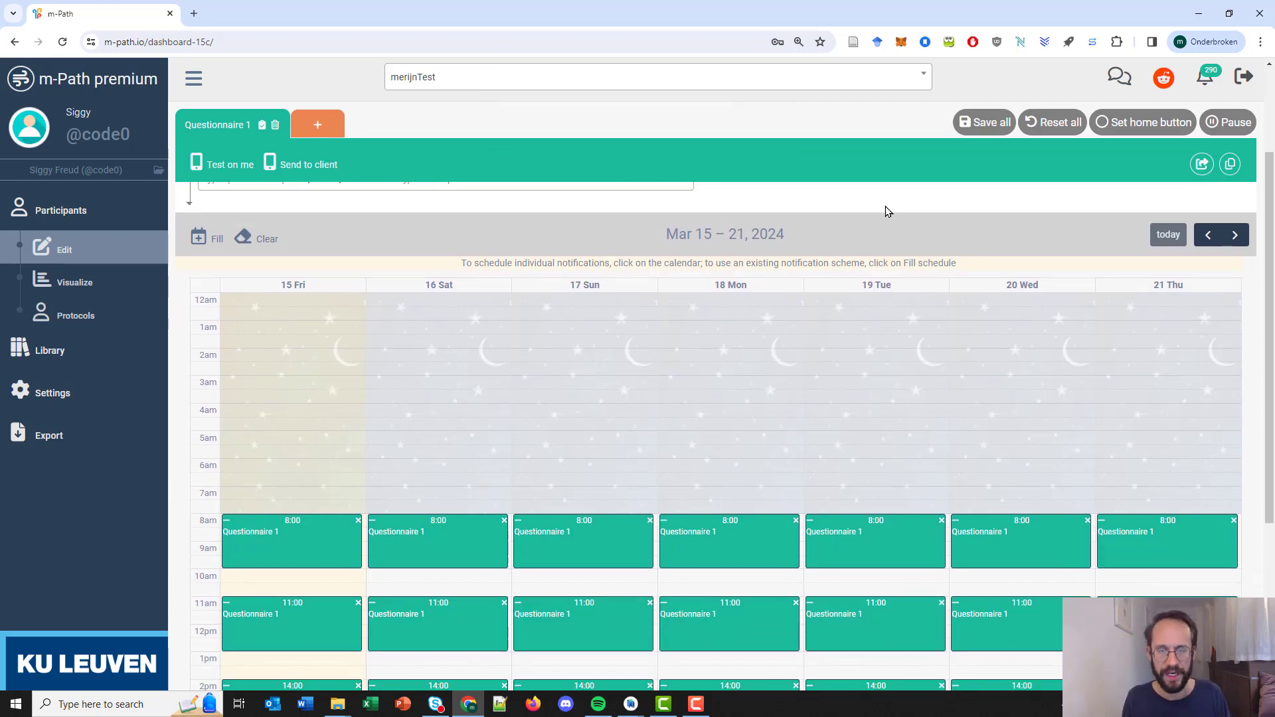
# Clear all scheduled notifications from the participant's calendar and confirm the removal
pyautogui.scroll(1, 887, 214)
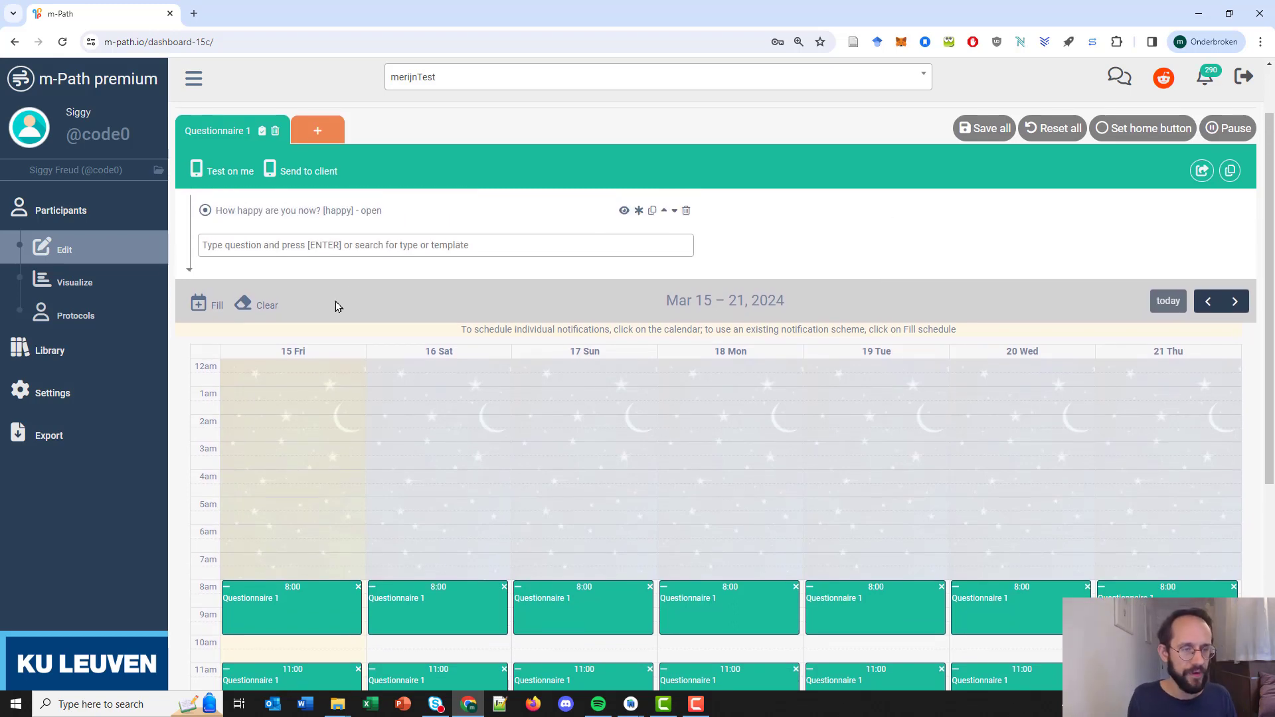
pyautogui.click(261, 308)
pyautogui.click(662, 127)
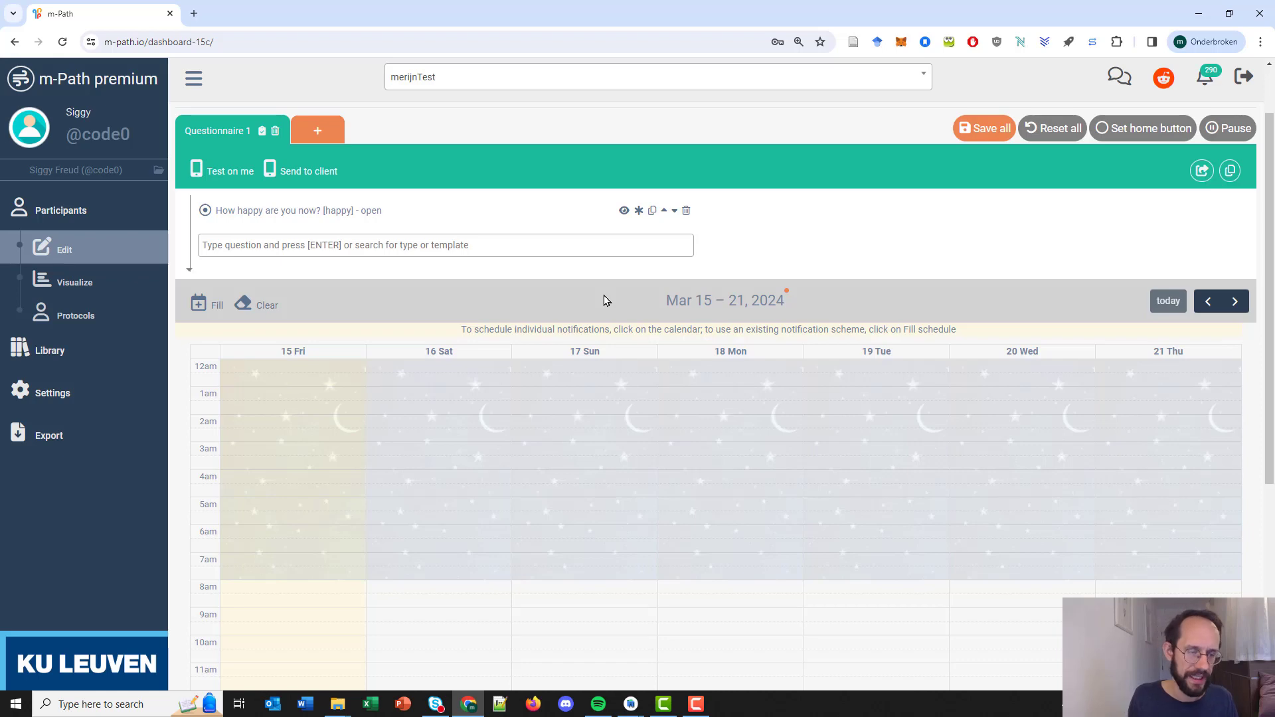
# Schedule a Questionnaire 1 notification on Friday the 15th at 8:00 and review its beep properties without changing them
pyautogui.scroll(-1, 330, 454)
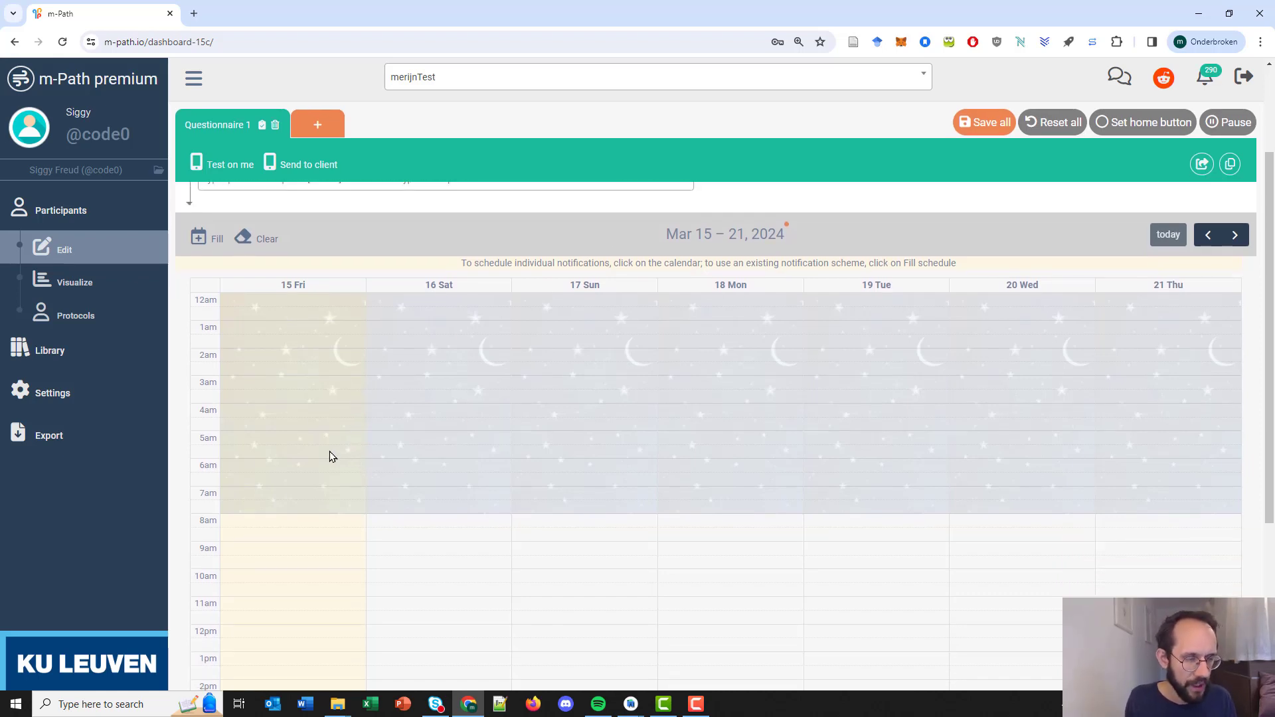
pyautogui.click(290, 523)
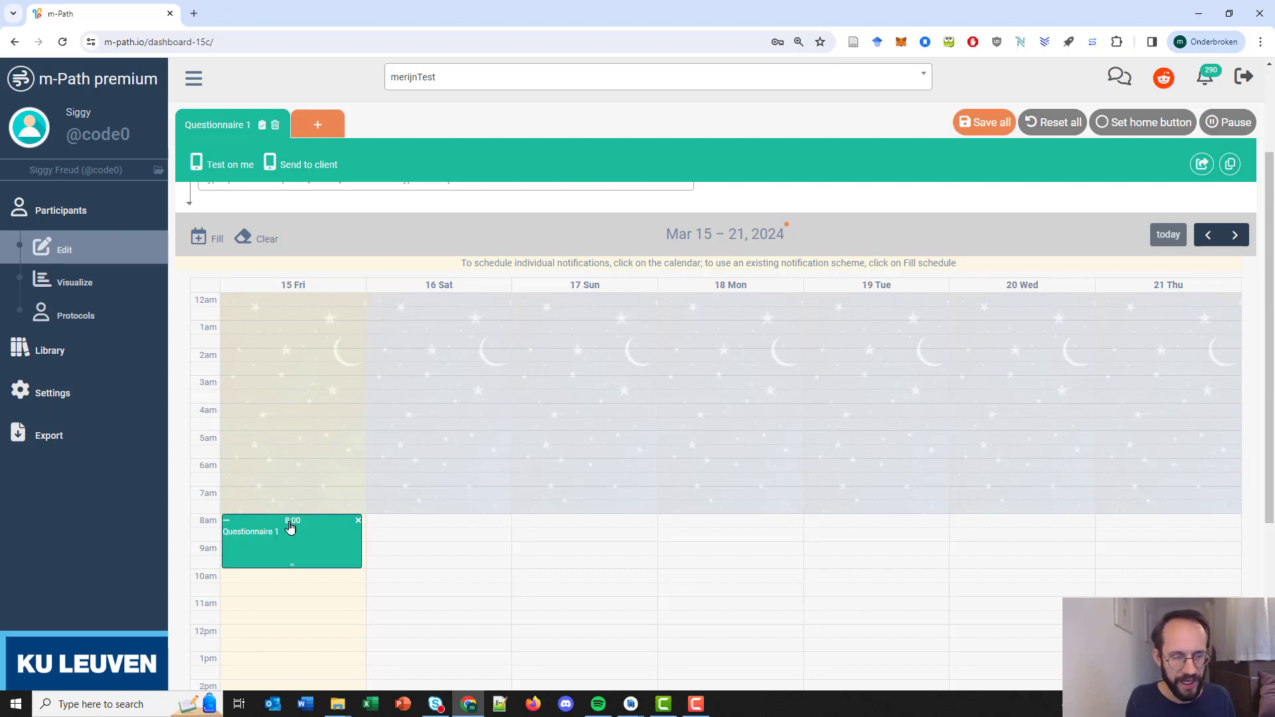
pyautogui.click(336, 532)
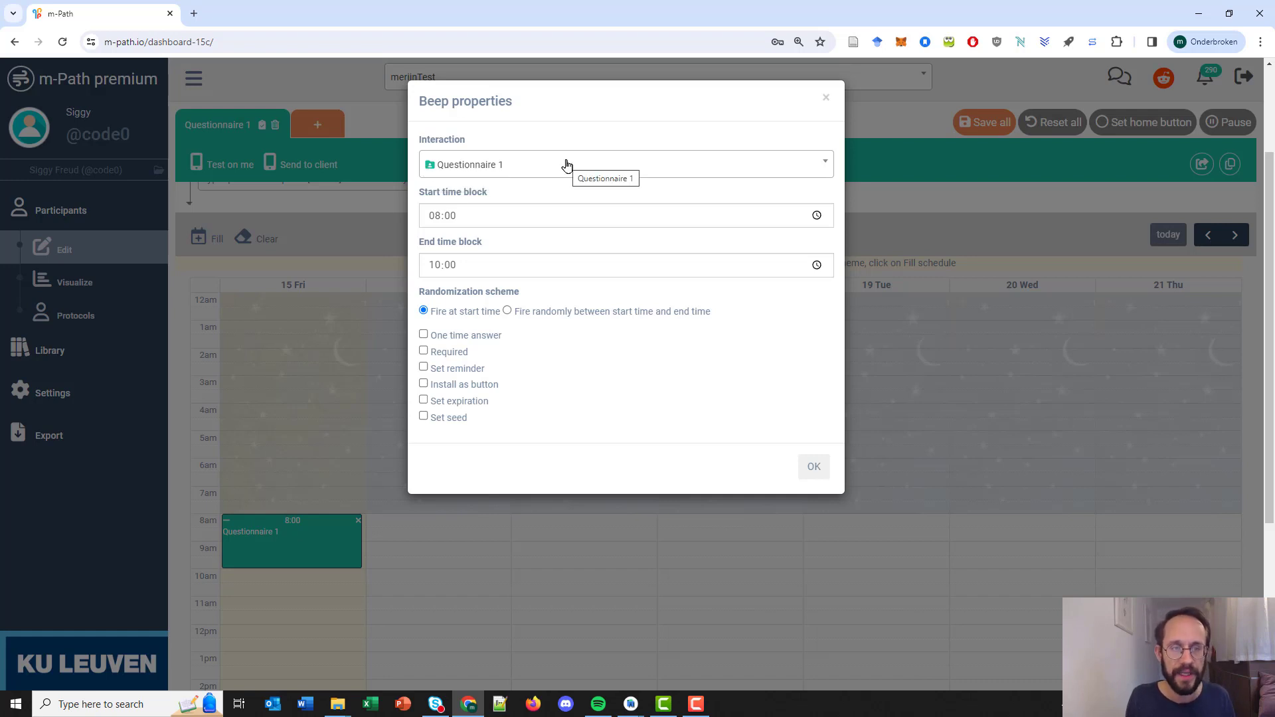
pyautogui.click(811, 468)
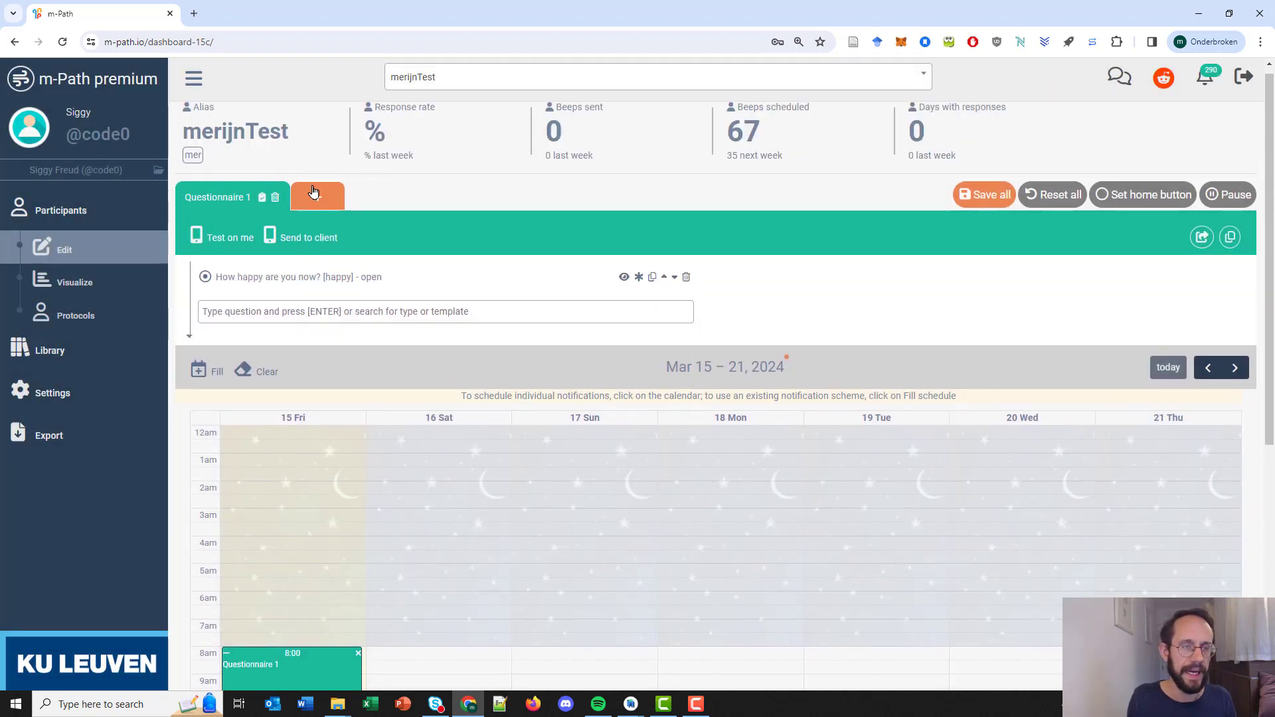
# Add a new interaction named Evening and dismiss the browser's password update prompt
pyautogui.click(315, 195)
pyautogui.click(621, 312)
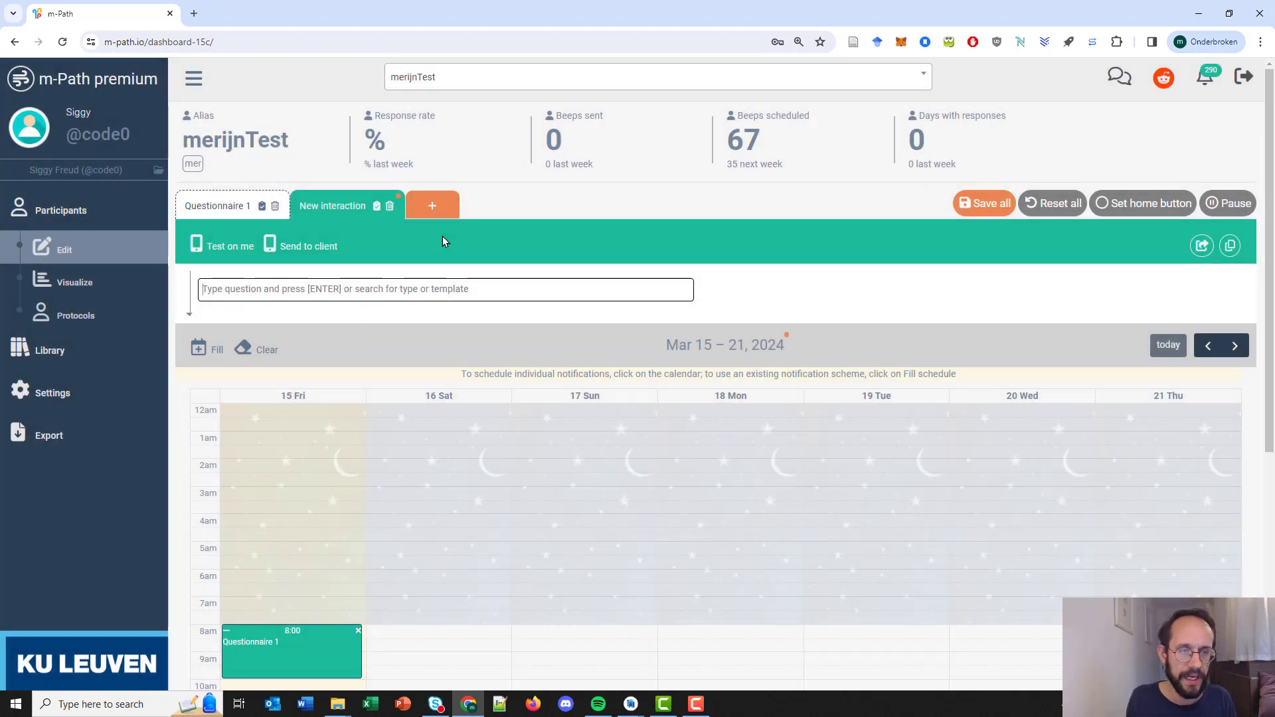
pyautogui.click(377, 208)
pyautogui.write('Evening')
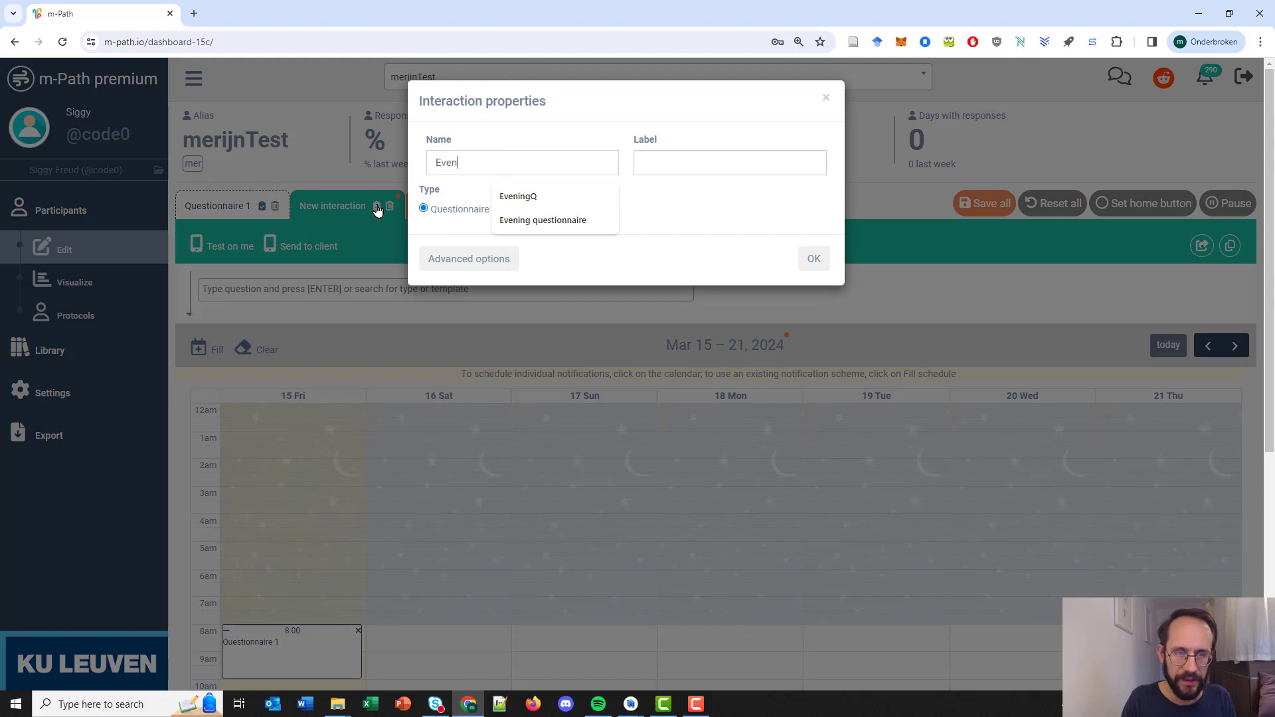
pyautogui.click(814, 261)
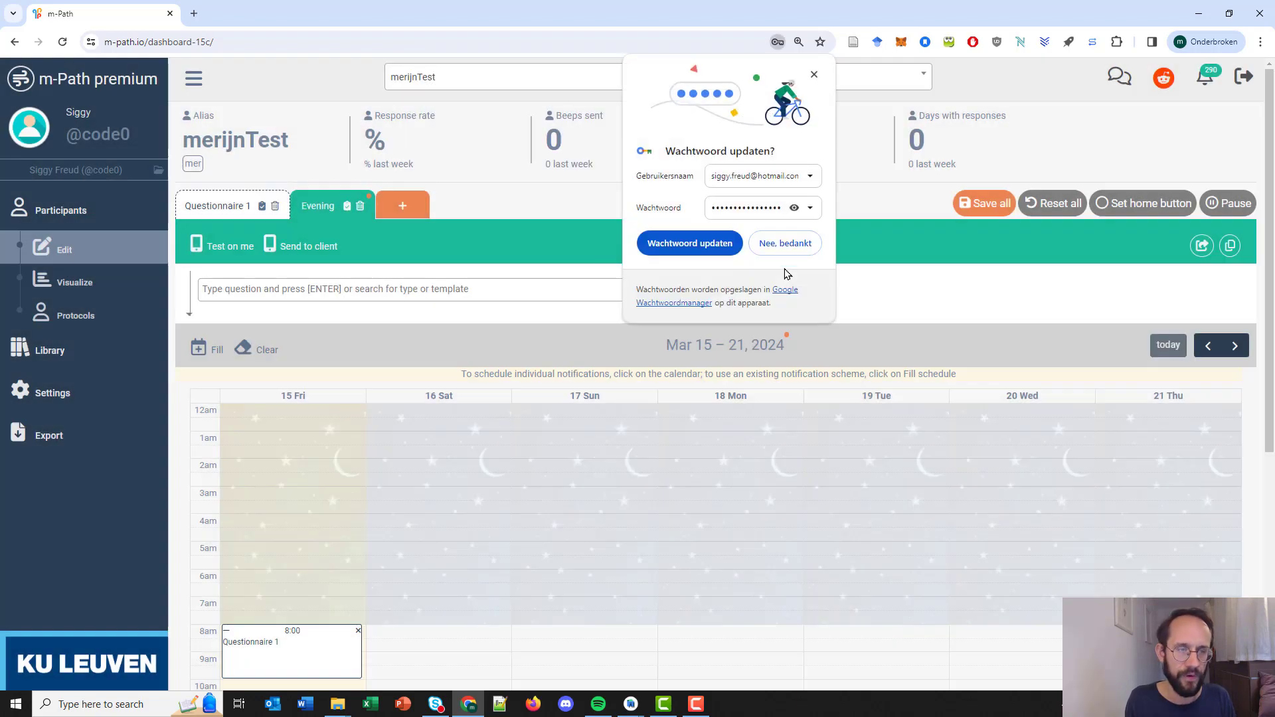
pyautogui.click(815, 74)
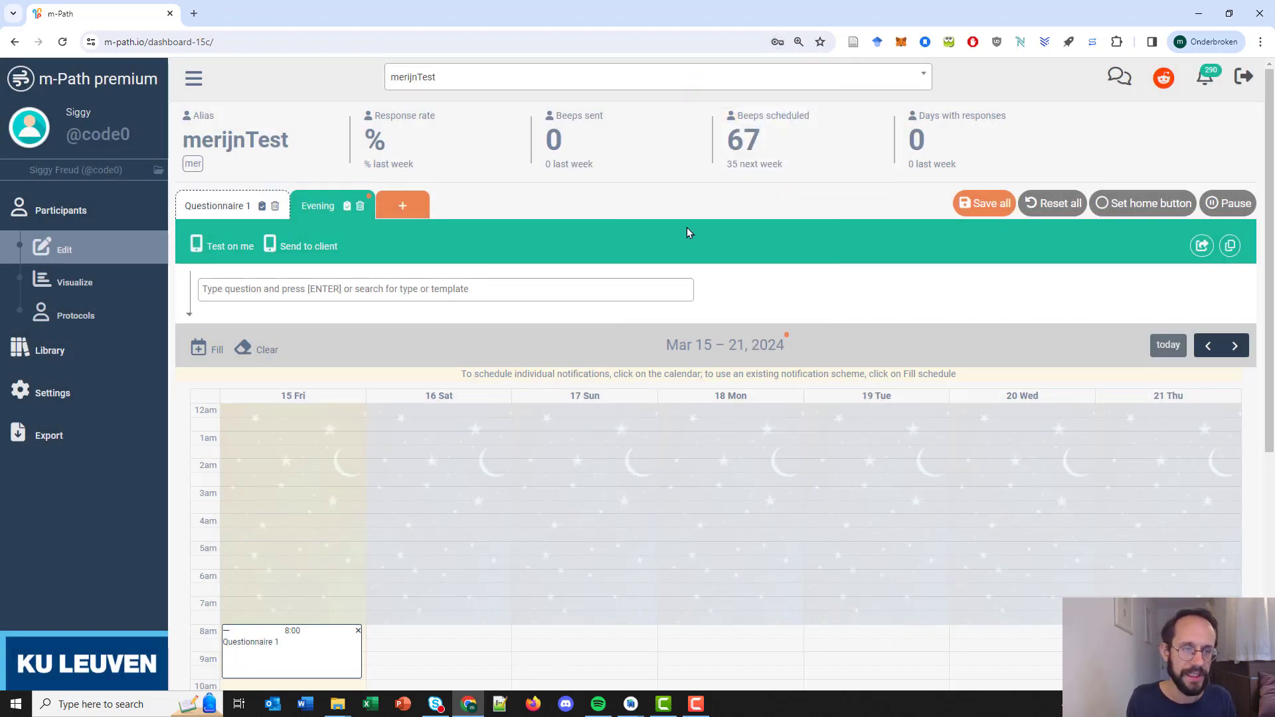
# Add an Evening notification on Friday the 15th at 22:00 and remove it again
pyautogui.scroll(-3, 687, 229)
pyautogui.scroll(-2, 688, 231)
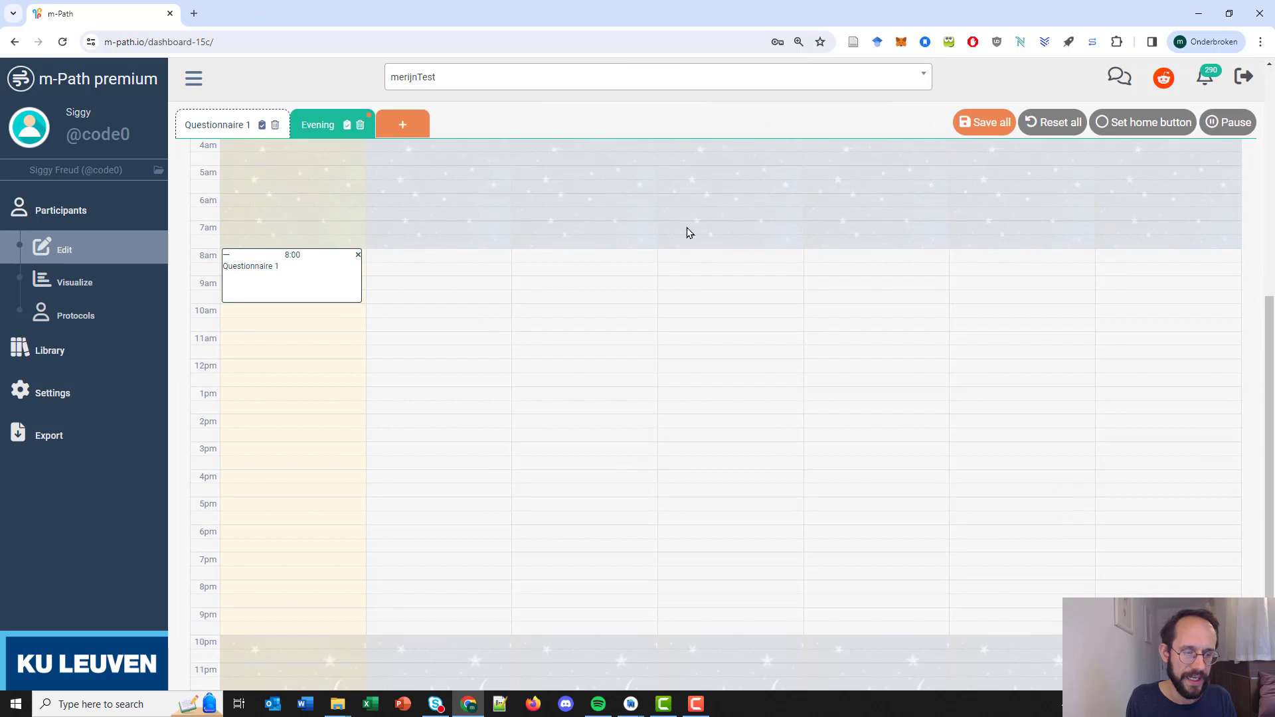
pyautogui.click(287, 643)
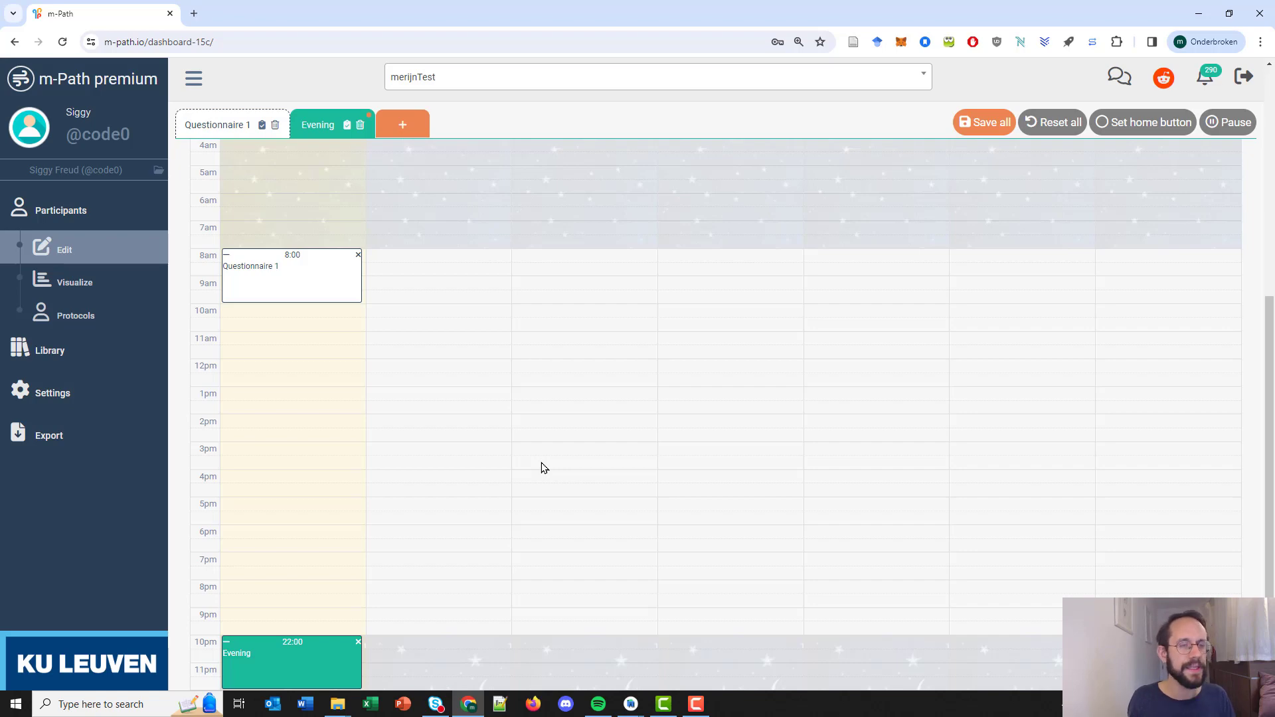
pyautogui.click(358, 645)
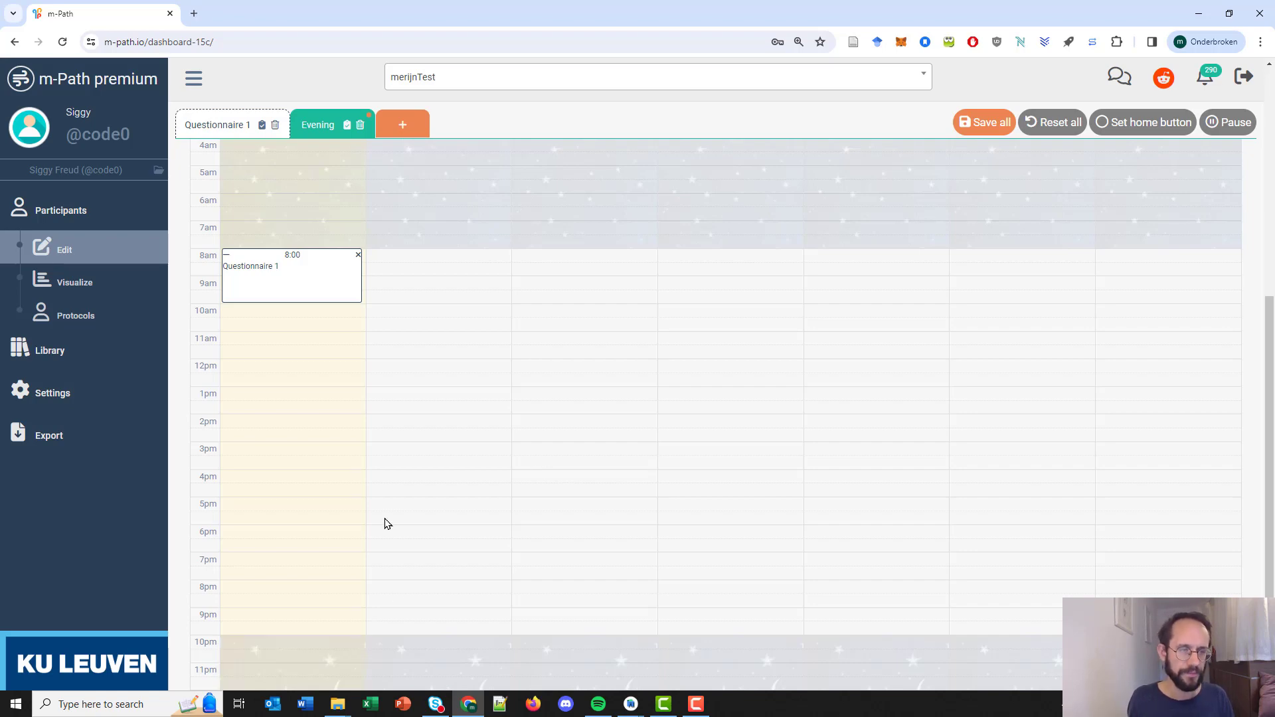
# Change the interaction of Friday's 8:00 notification to the library's stress questionnaire and apply the change
pyautogui.scroll(1, 384, 521)
pyautogui.click(304, 340)
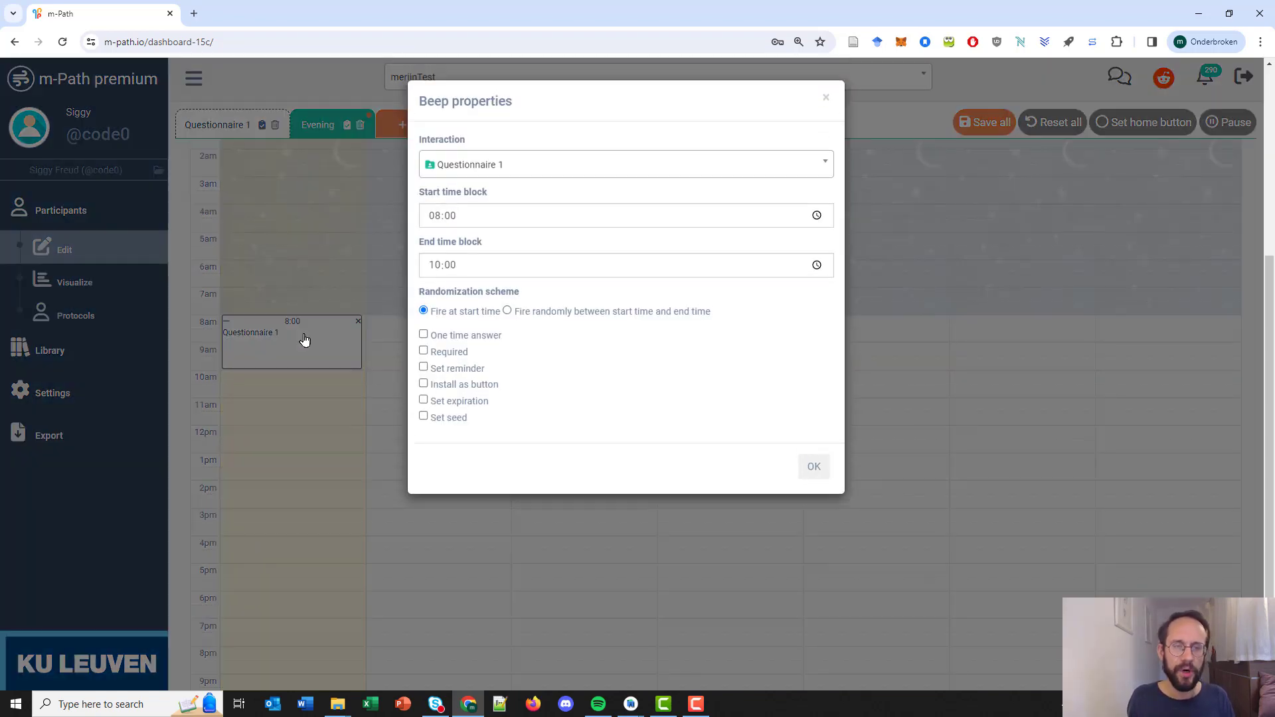
pyautogui.click(690, 173)
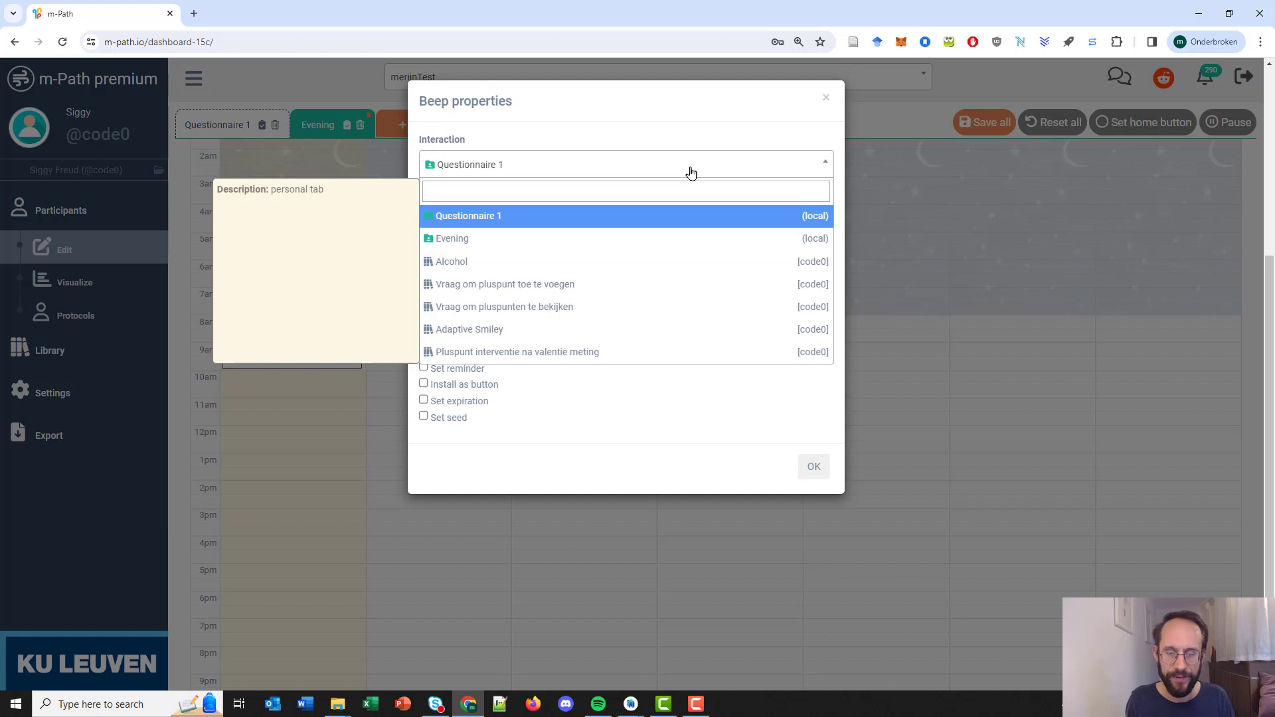
pyautogui.write('stress')
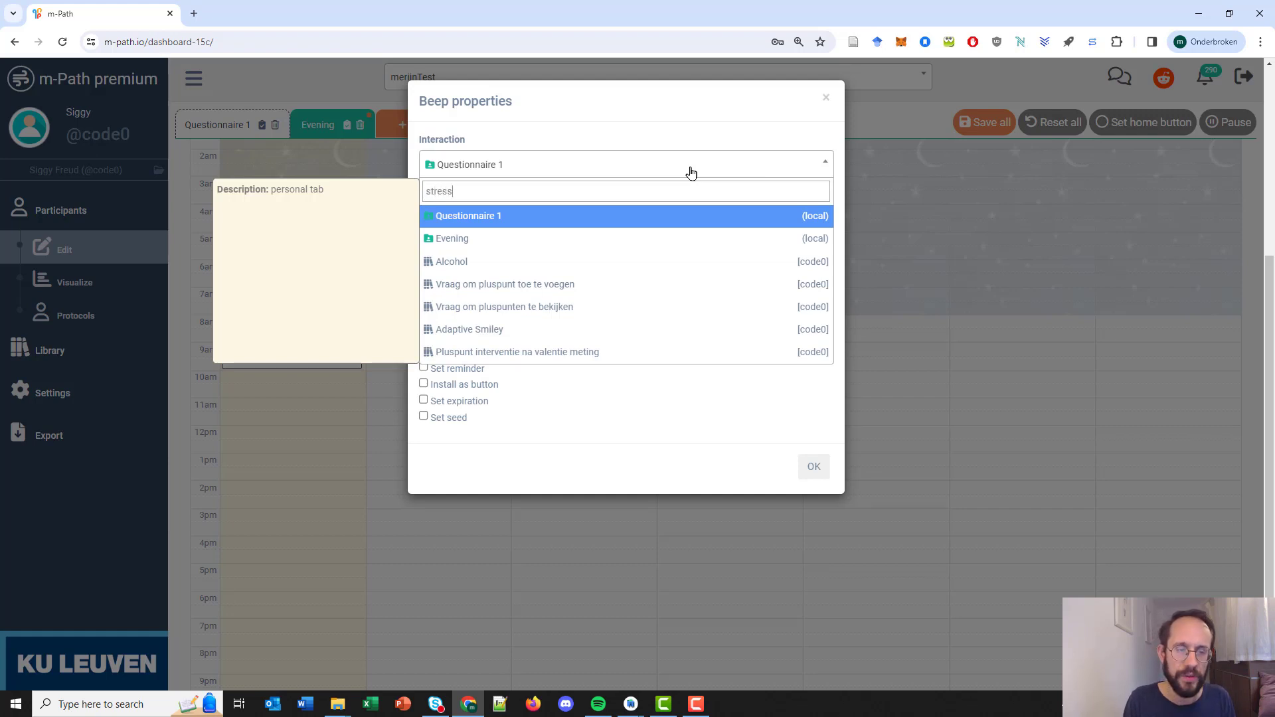
pyautogui.write(' questionnaire')
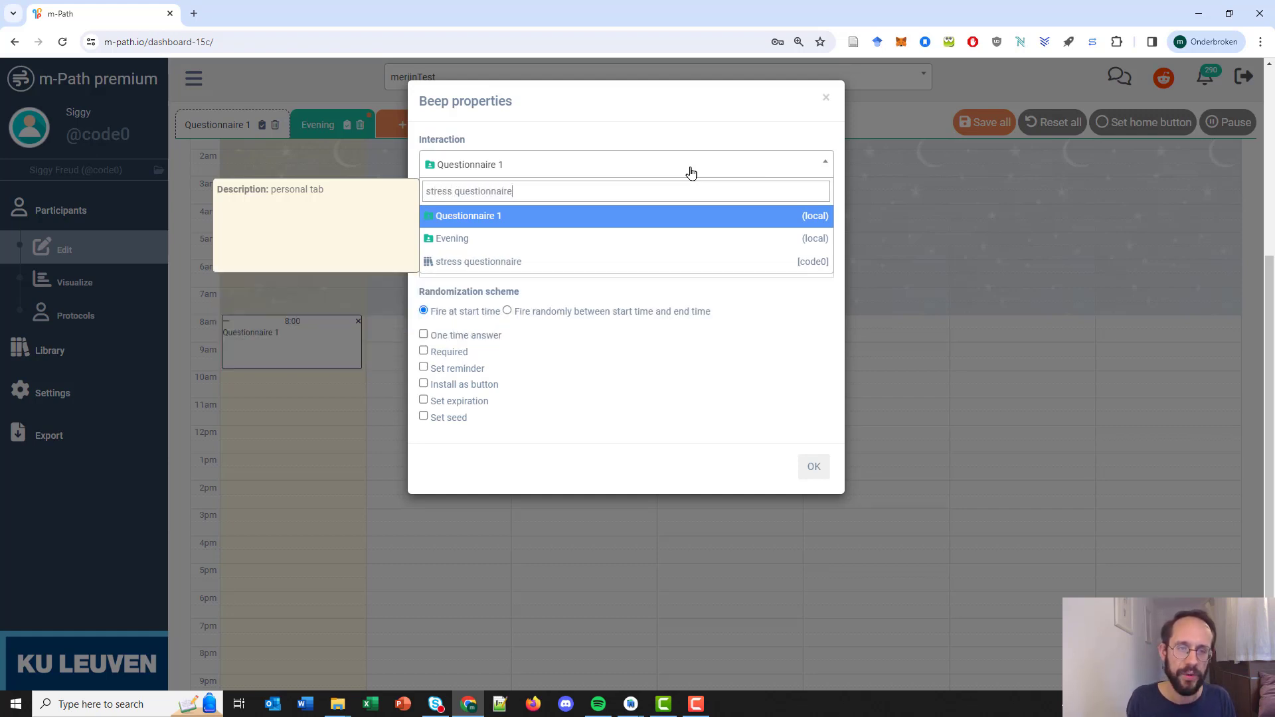
pyautogui.click(595, 264)
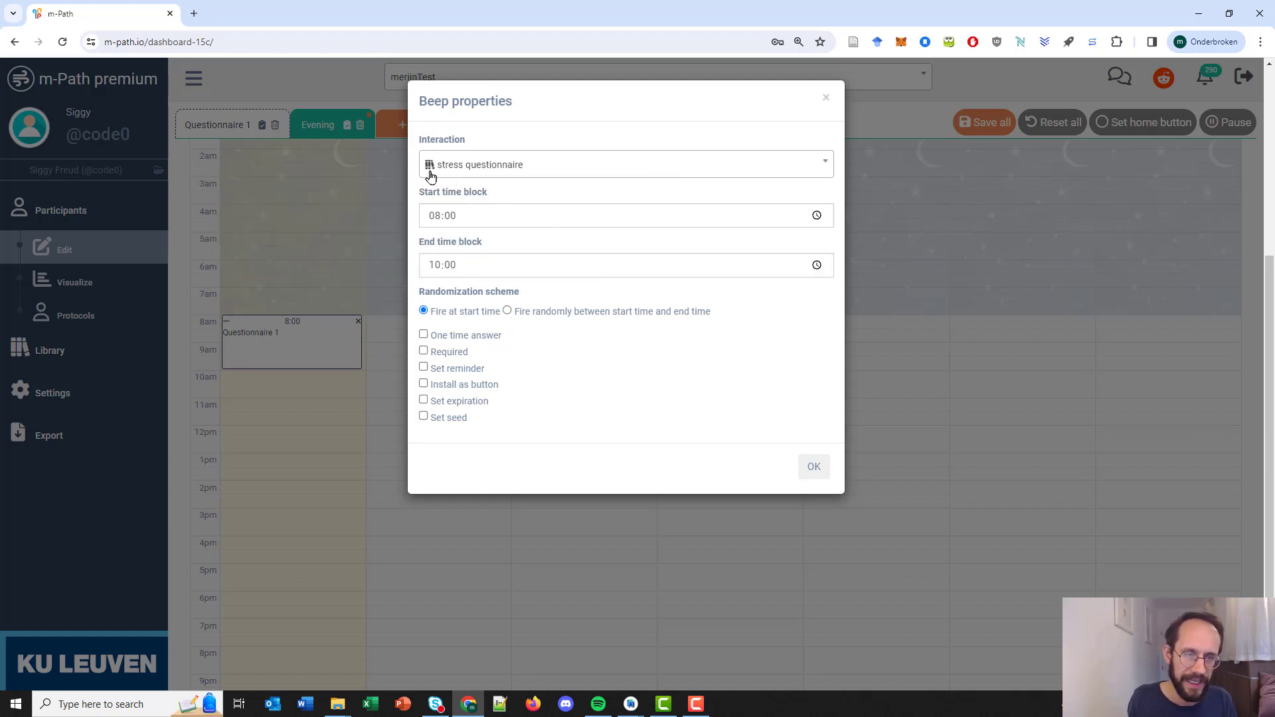
pyautogui.click(813, 465)
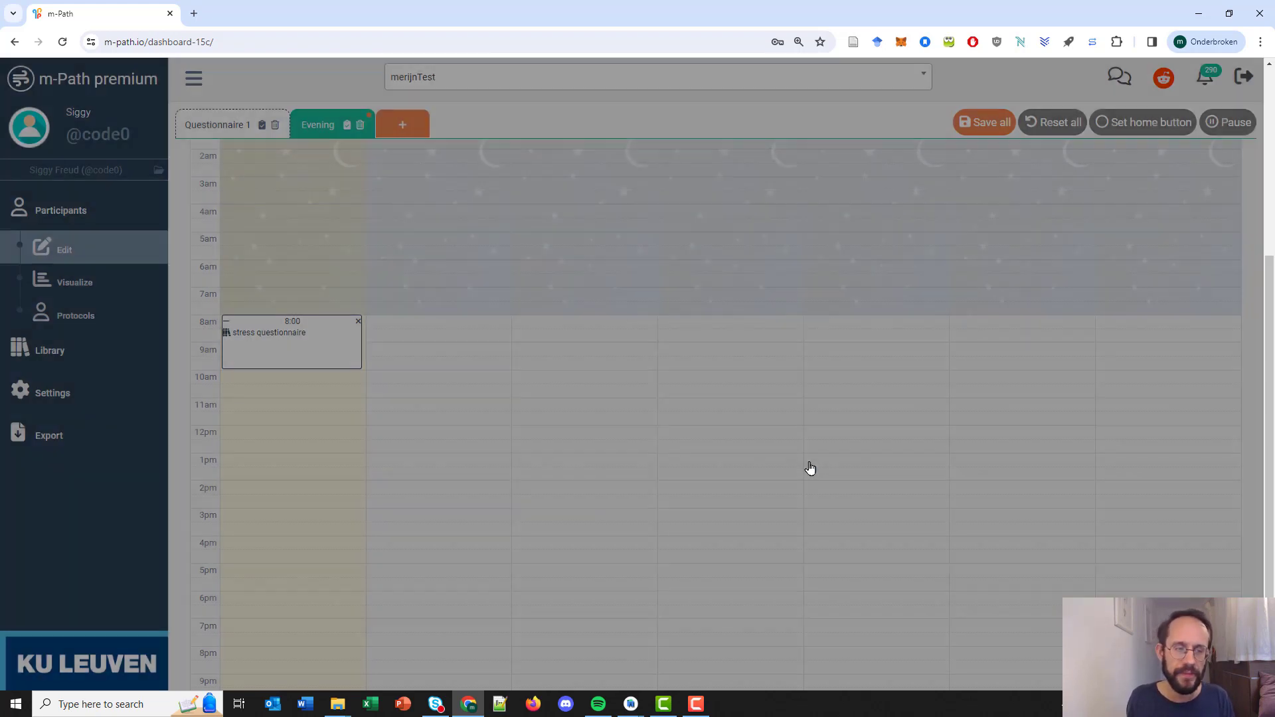
pyautogui.click(814, 74)
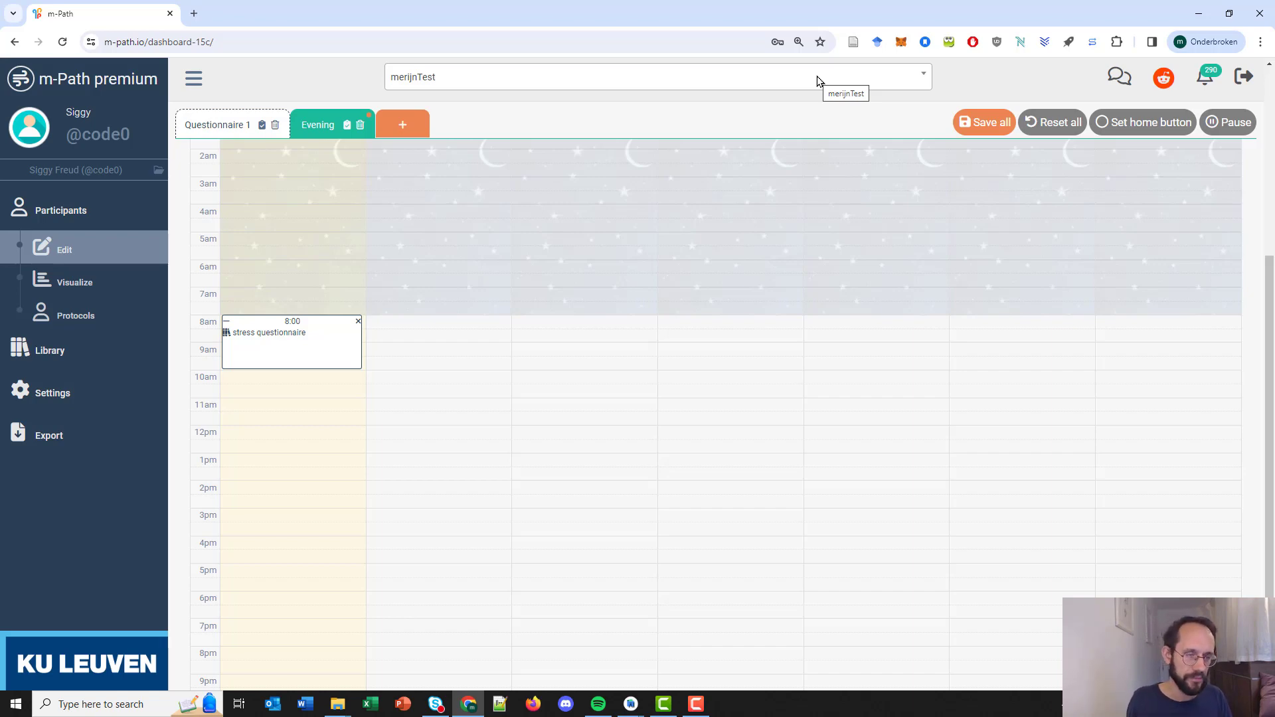
# Open the stress questionnaire from the library for editing and delete its "How happy are you now?" question
pyautogui.click(133, 348)
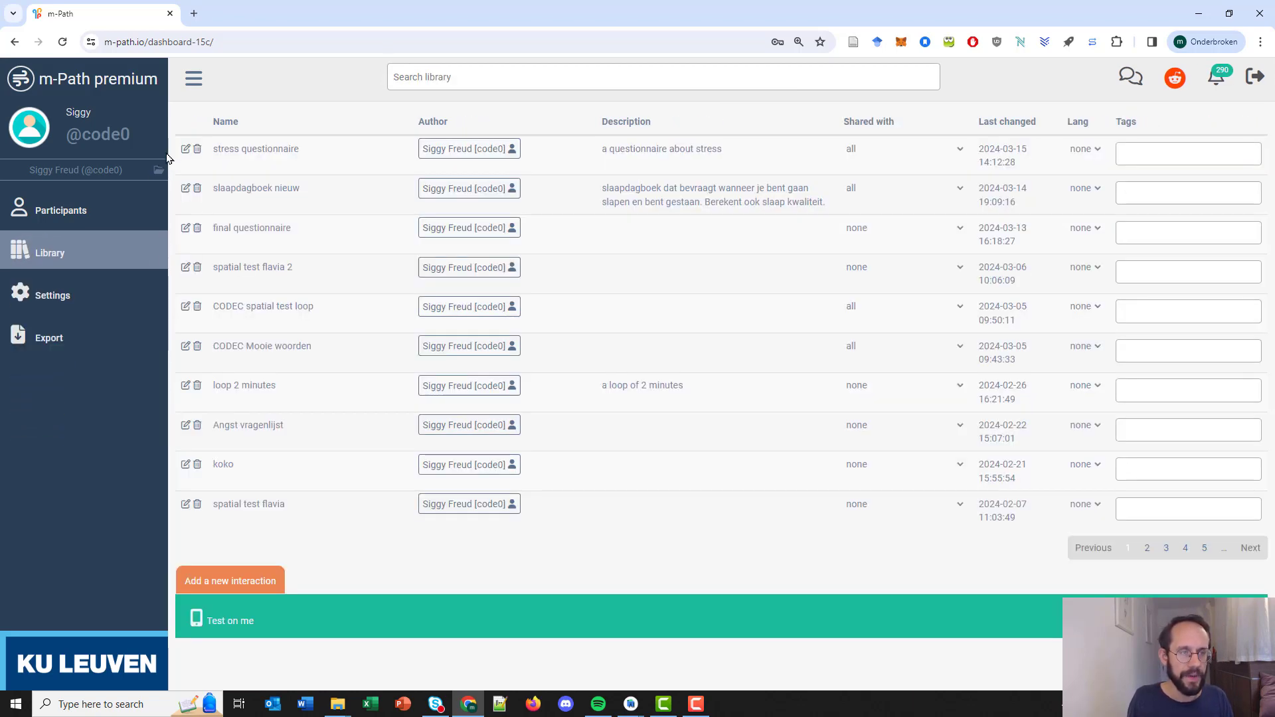
pyautogui.click(186, 149)
pyautogui.scroll(-1, 316, 214)
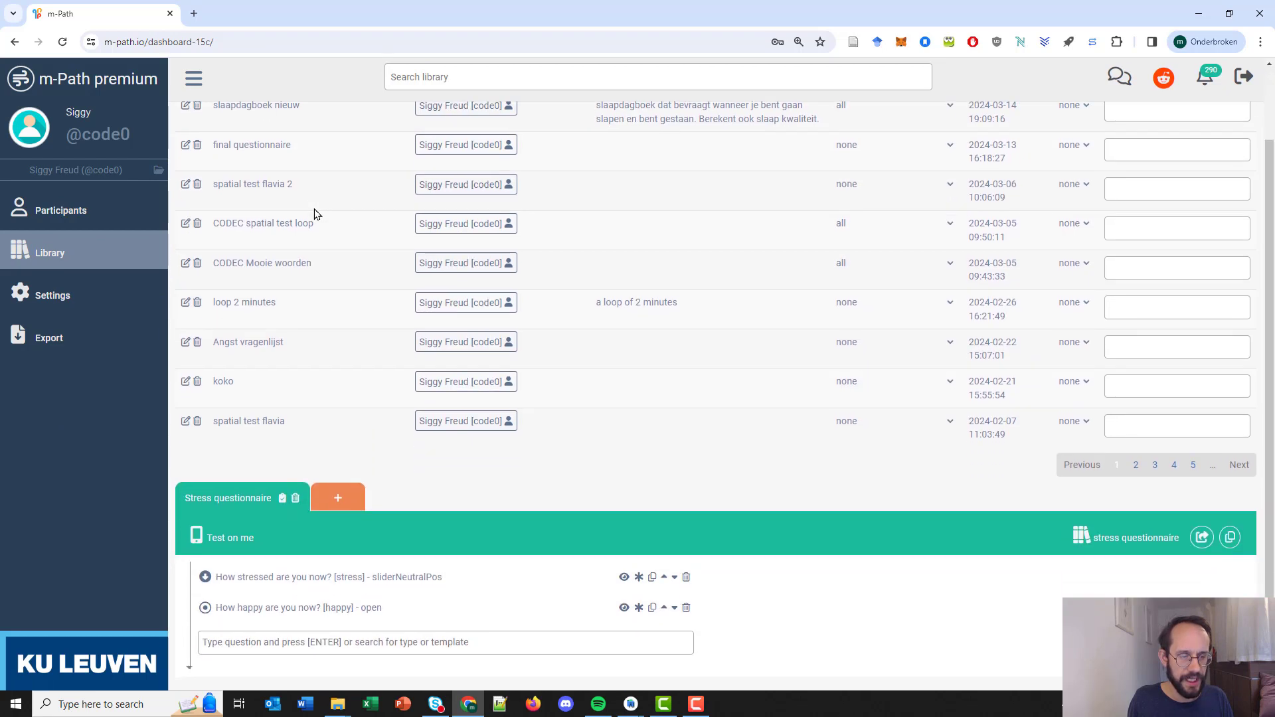
pyautogui.click(687, 610)
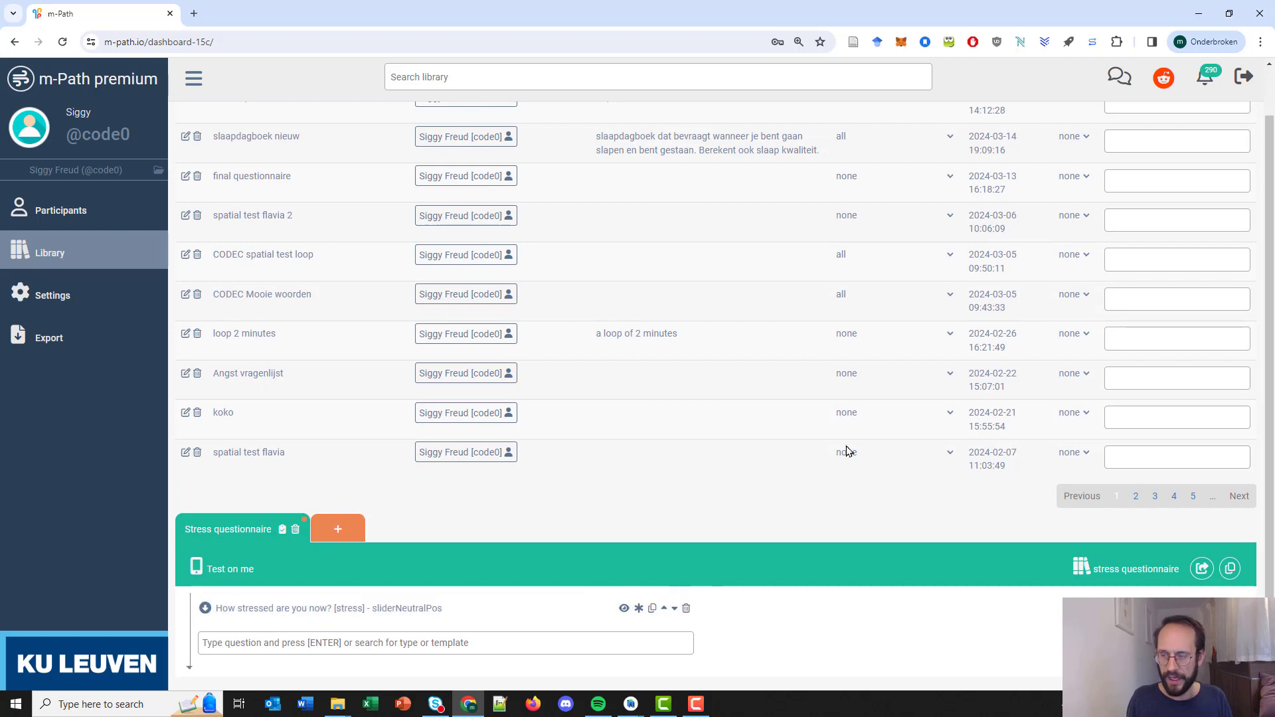
# Save the edited stress questionnaire template by overwriting the existing one, and acknowledge the confirmation message
pyautogui.click(1203, 578)
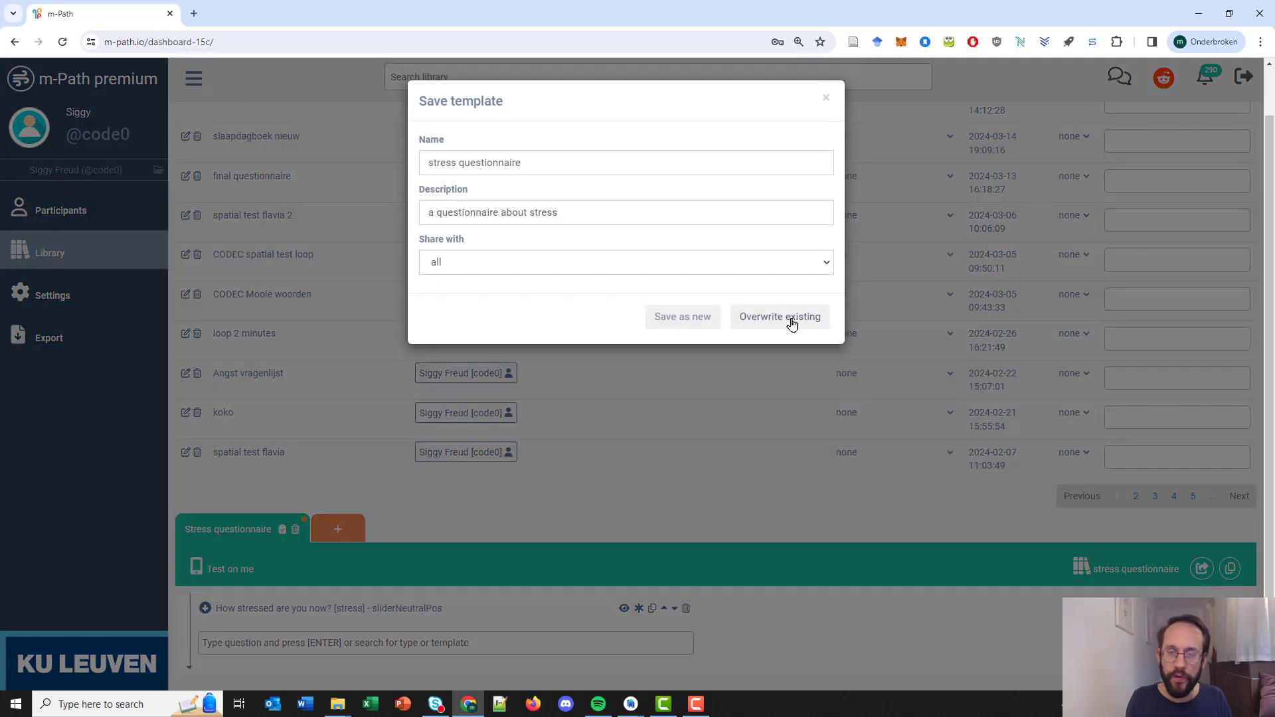
pyautogui.click(792, 319)
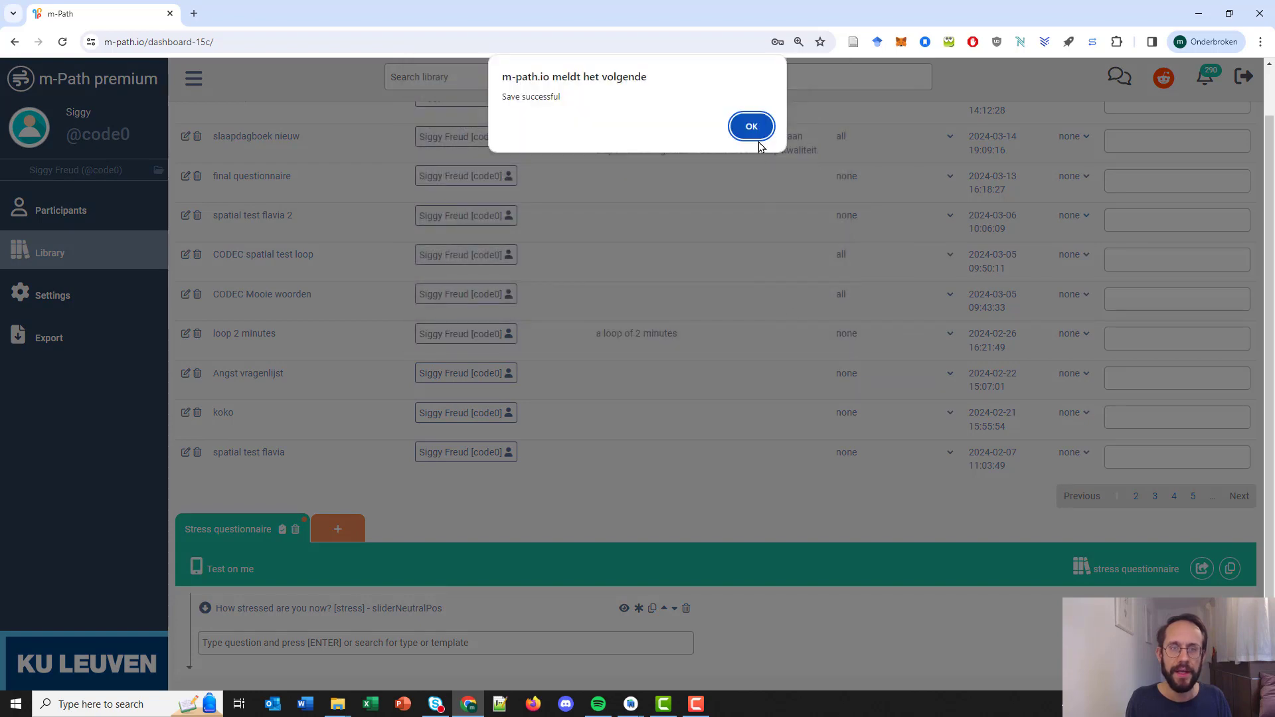
pyautogui.click(751, 126)
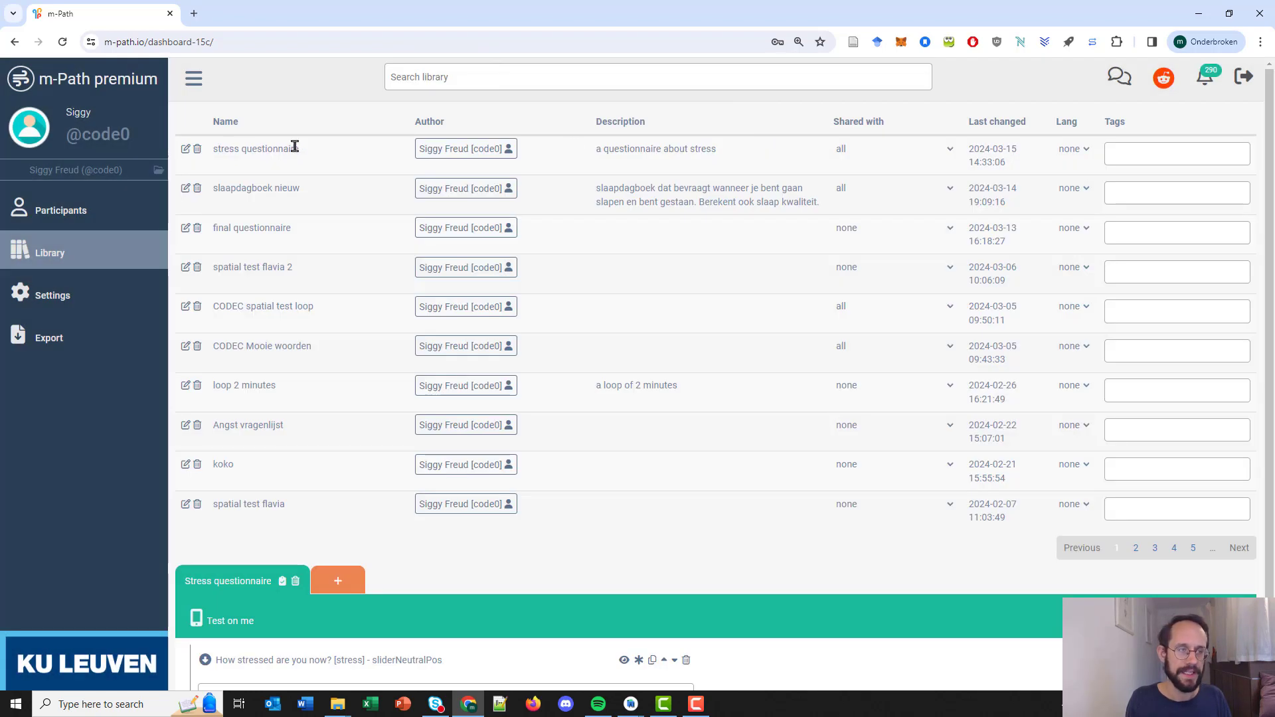
# Return to the participants overview and reopen the first participant's schedule for editing at Friday's 8:00 notification
pyautogui.click(156, 211)
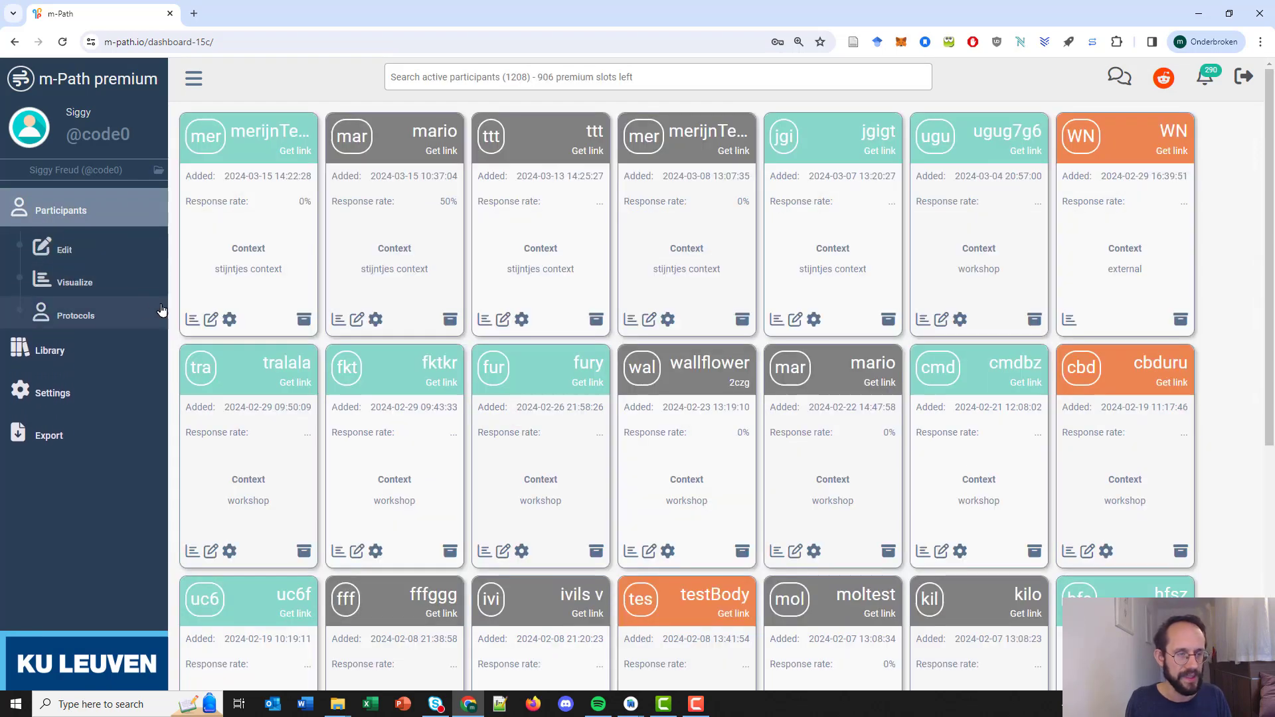
pyautogui.click(210, 320)
pyautogui.scroll(-1, 396, 478)
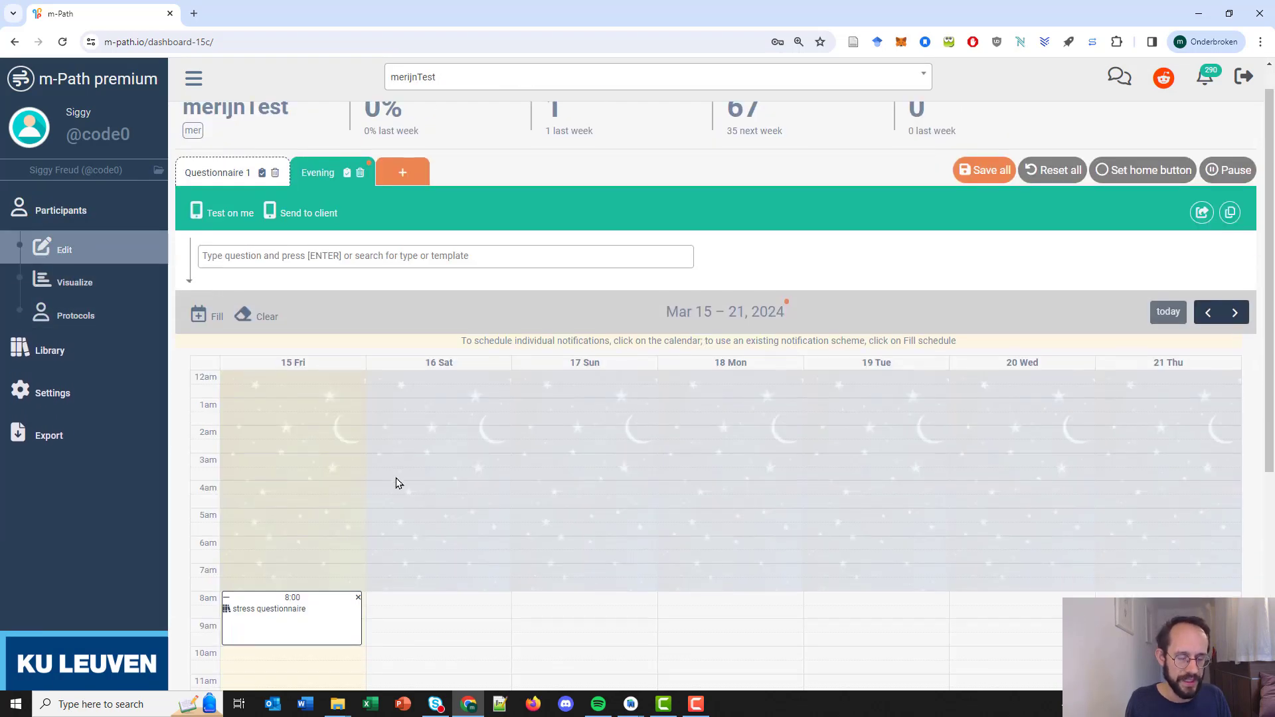
pyautogui.scroll(-1, 397, 483)
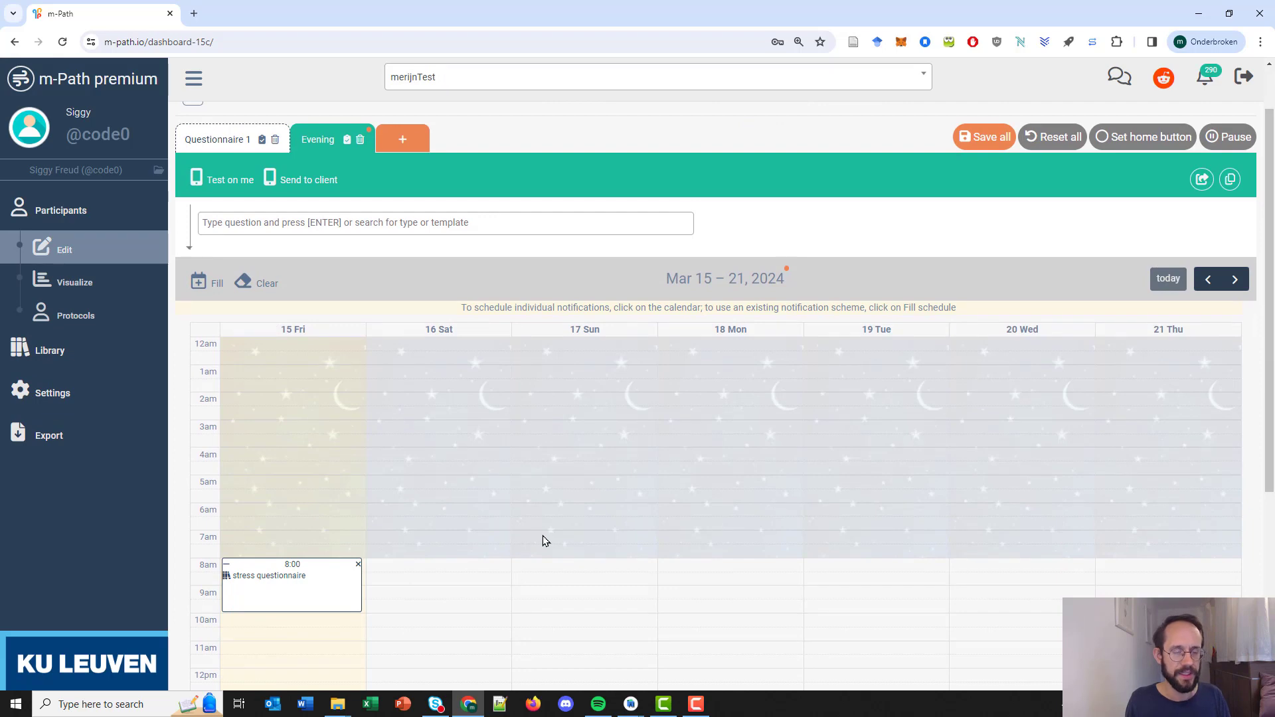
pyautogui.scroll(-1, 544, 531)
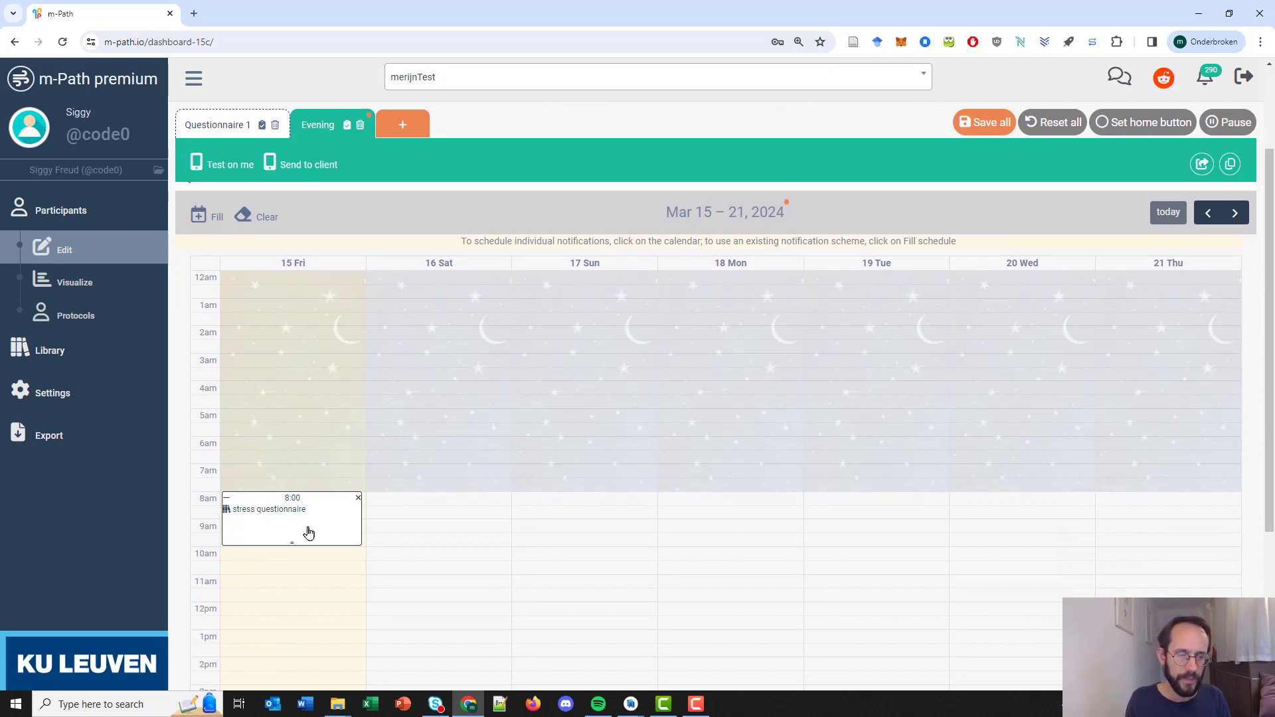
# Try random firing between start and end time for the 8:00 stress questionnaire notification, and restore firing at start time
pyautogui.click(283, 500)
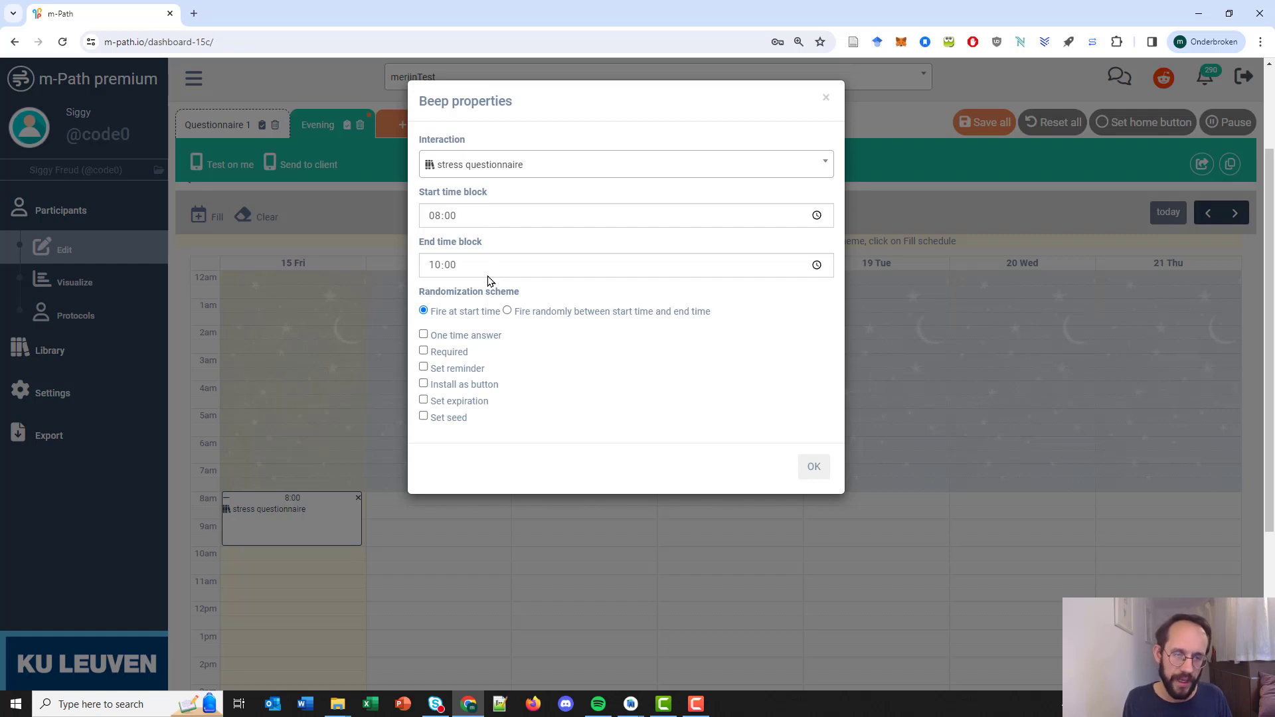
pyautogui.click(509, 311)
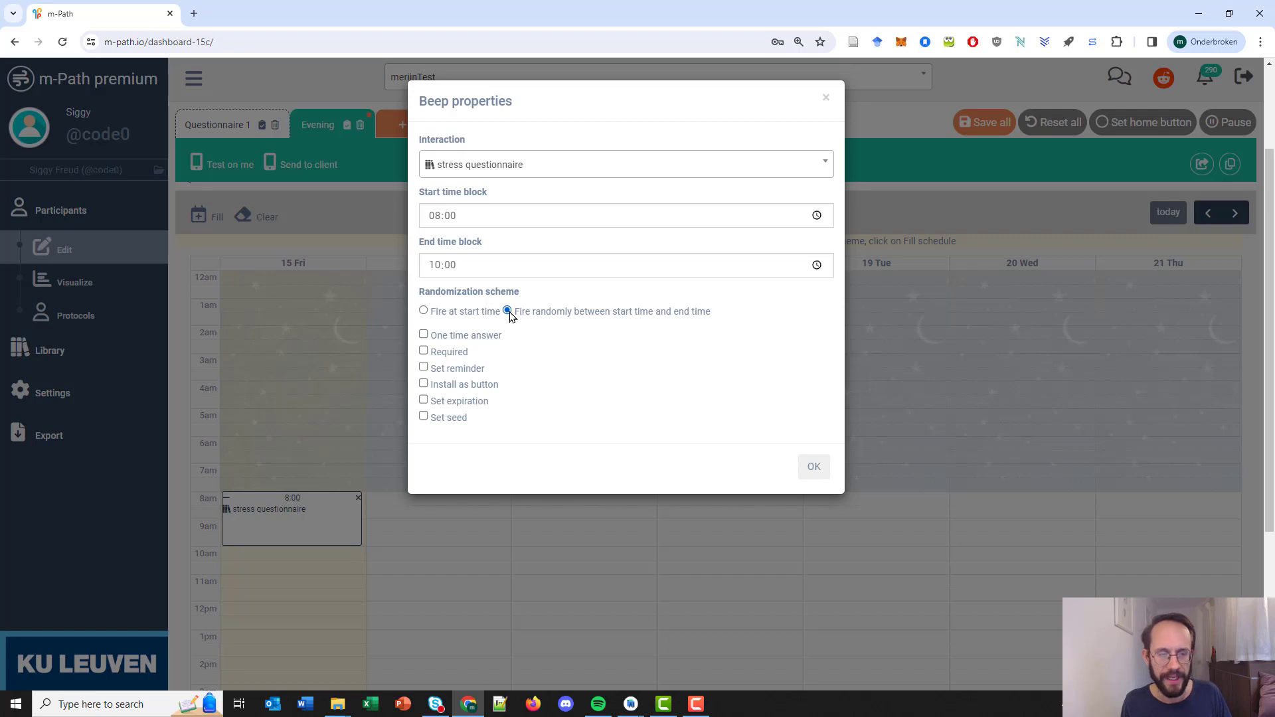
pyautogui.click(423, 311)
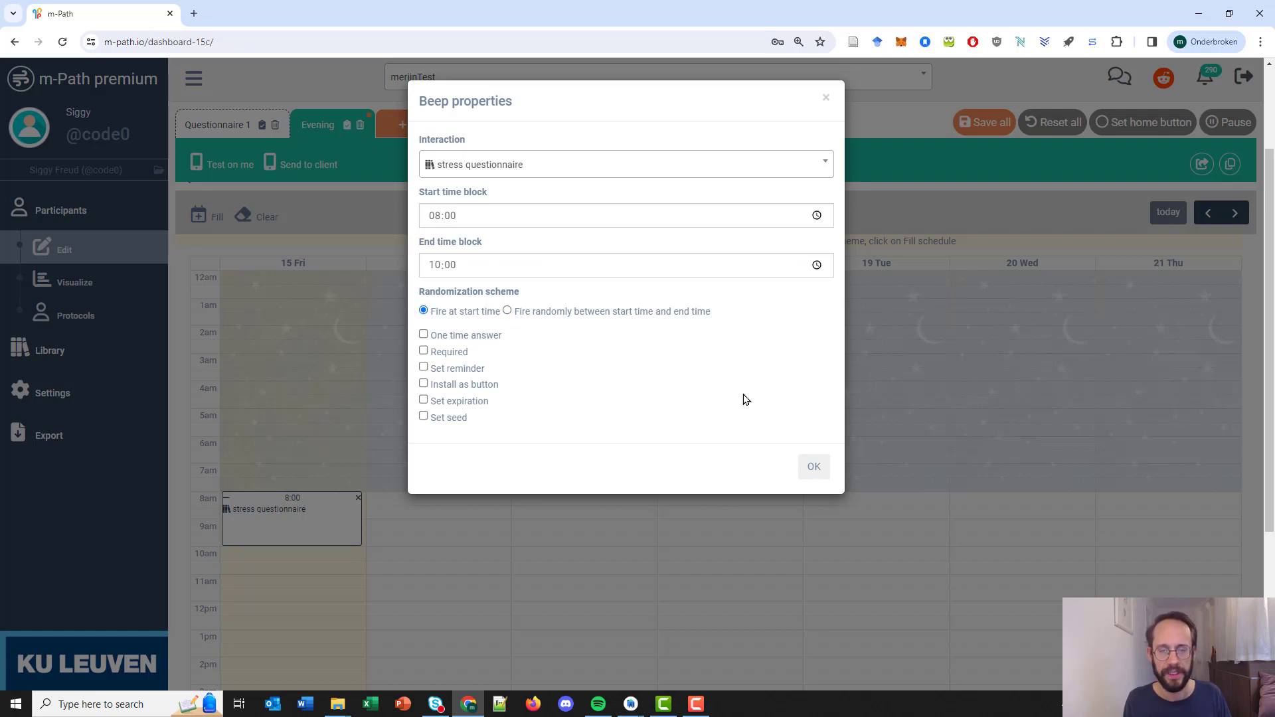
pyautogui.click(814, 466)
# Extend Friday's stress questionnaire block to 5:00–9:30 and set it to fire randomly between start and end time
pyautogui.moveTo(308, 521); pyautogui.dragTo(278, 528)
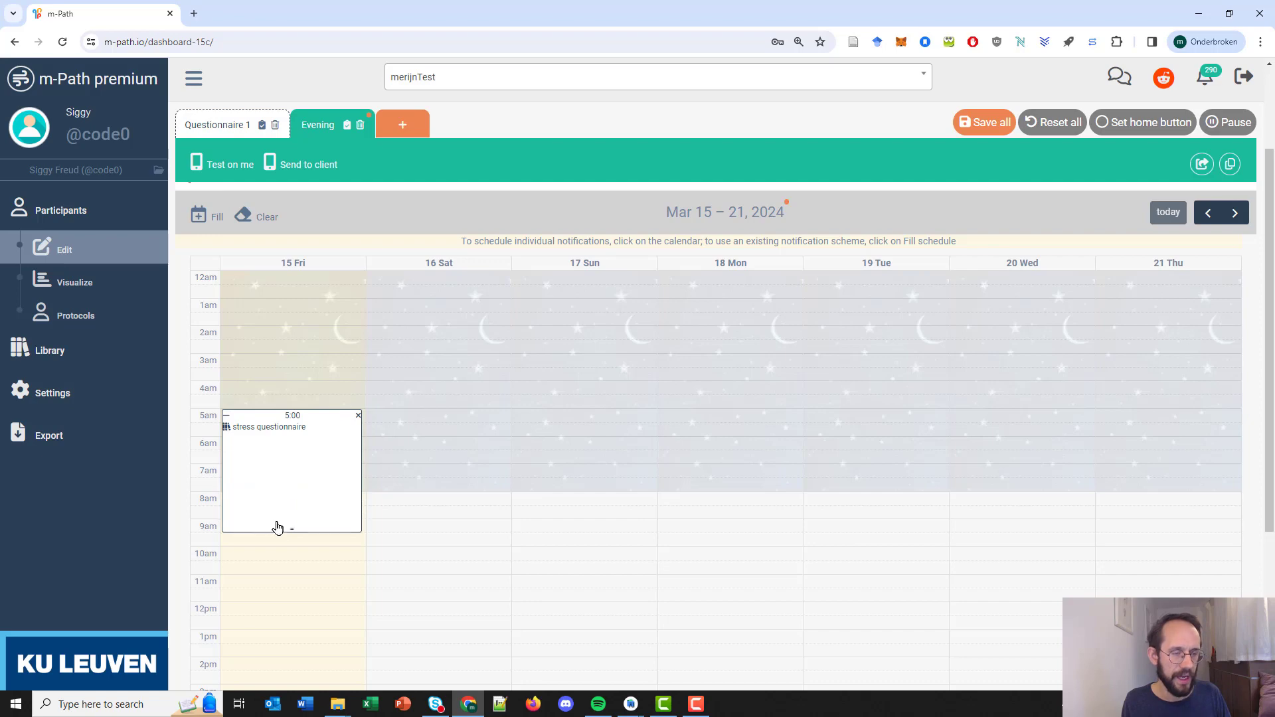
pyautogui.click(322, 432)
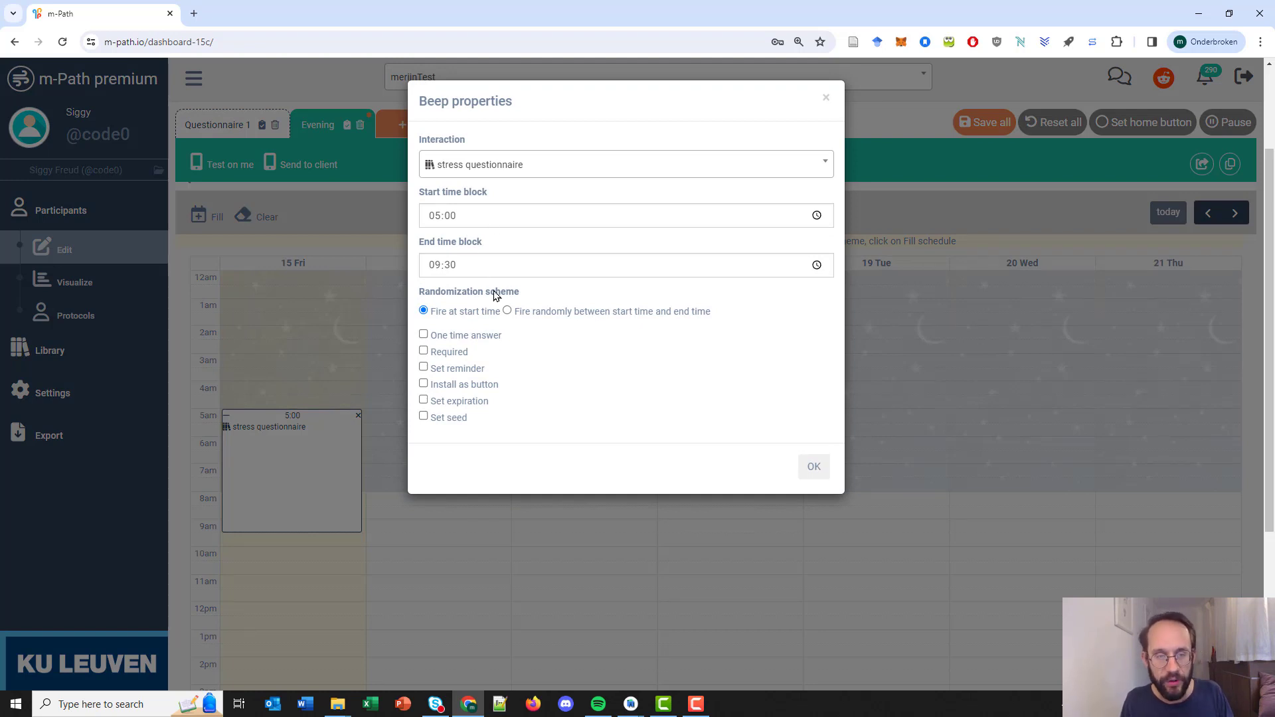
pyautogui.click(509, 311)
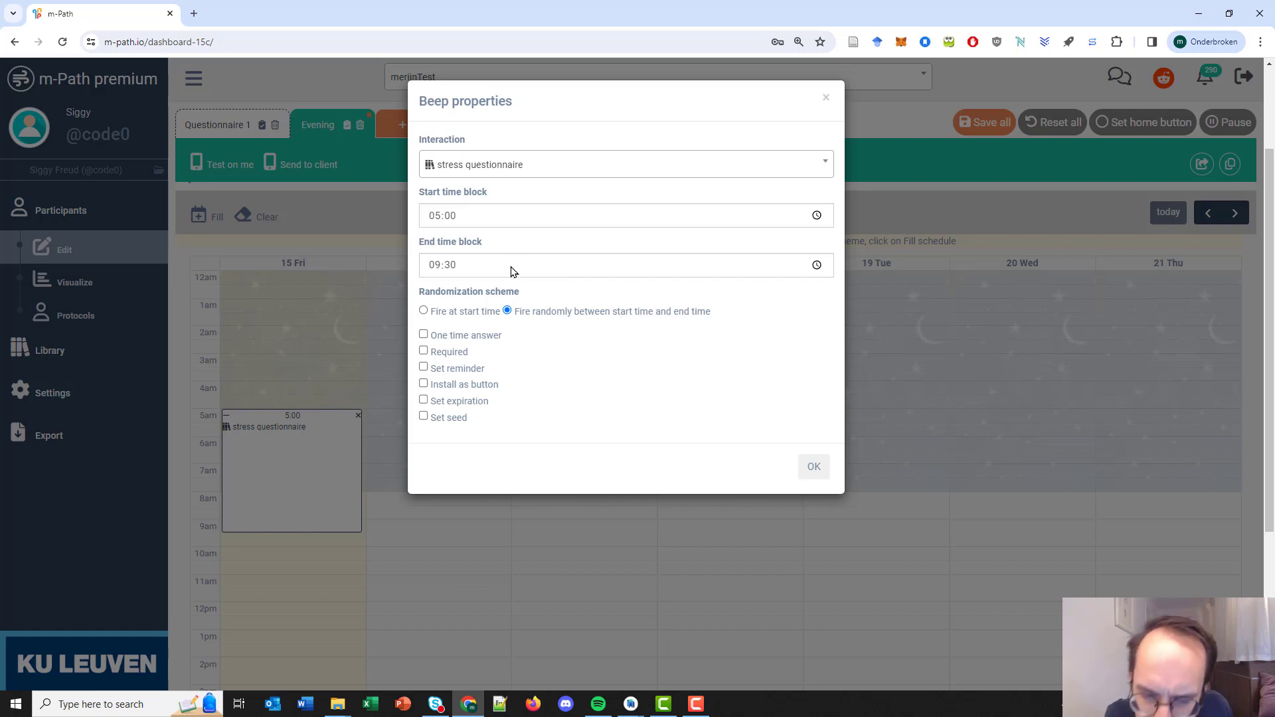
pyautogui.click(812, 467)
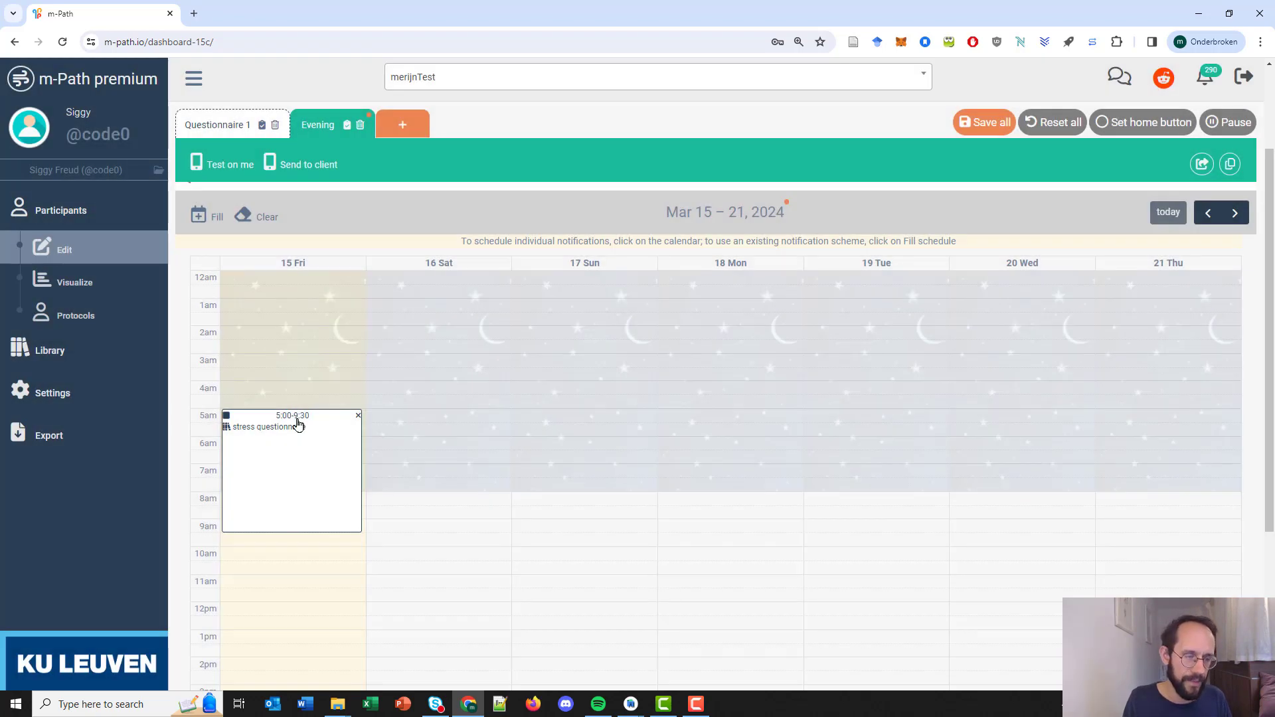
# Reschedule Friday's stress questionnaire block to 10:00–12:00 and set it to fire at start time
pyautogui.moveTo(293, 421); pyautogui.dragTo(299, 534)
pyautogui.scroll(-1, 301, 571)
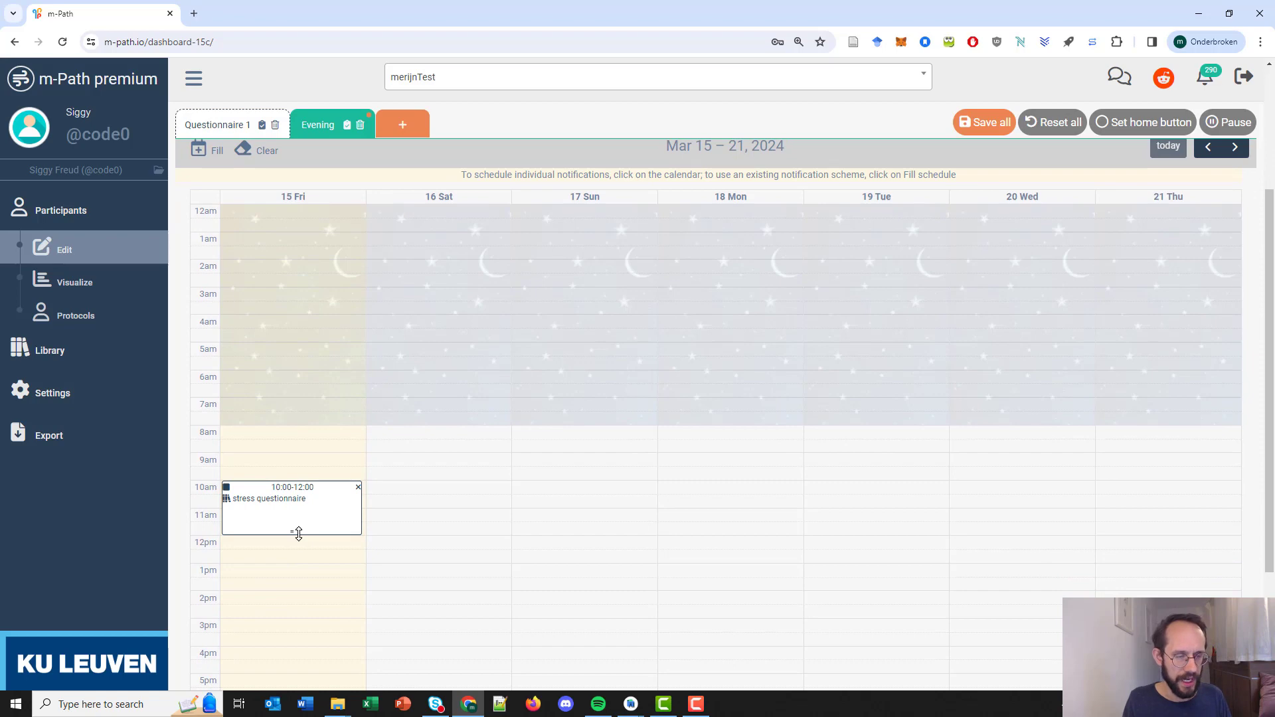
pyautogui.click(325, 504)
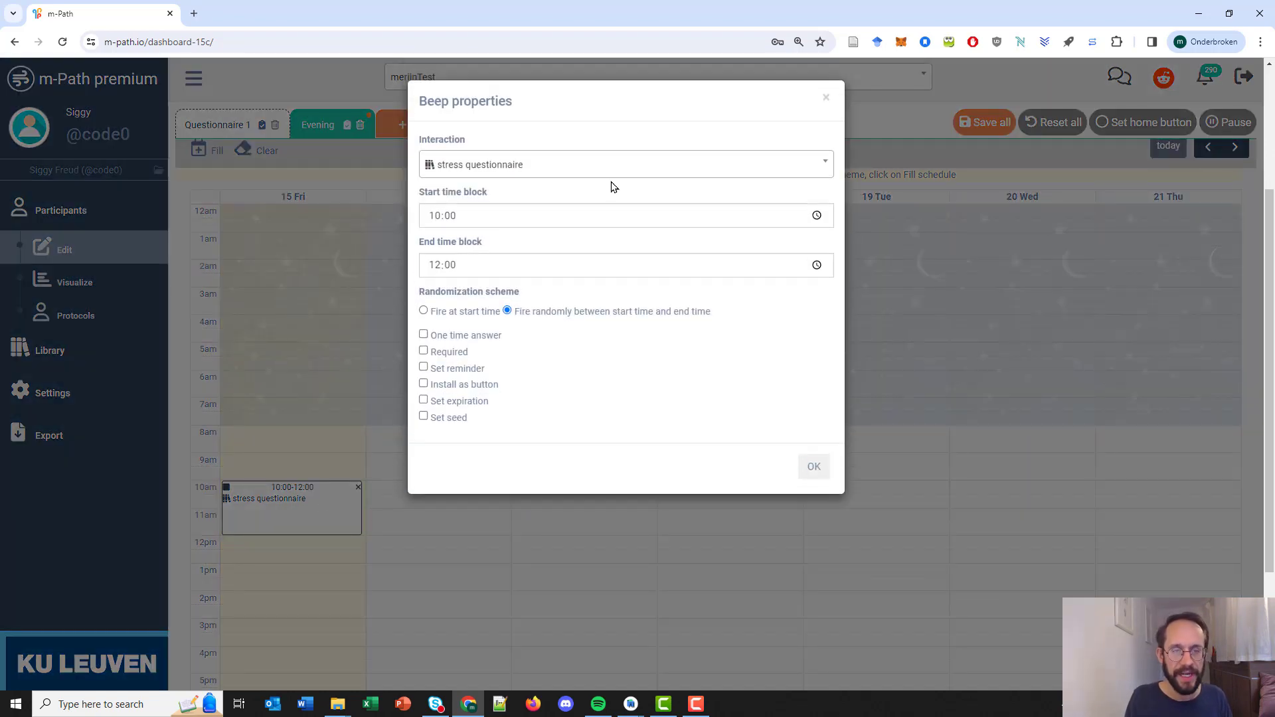
pyautogui.click(424, 311)
pyautogui.click(814, 466)
# Add 10:00 notifications on Saturday and Sunday, and assign the library's stress questionnaire to Saturday's, dismissing the browser's password prompt
pyautogui.click(428, 494)
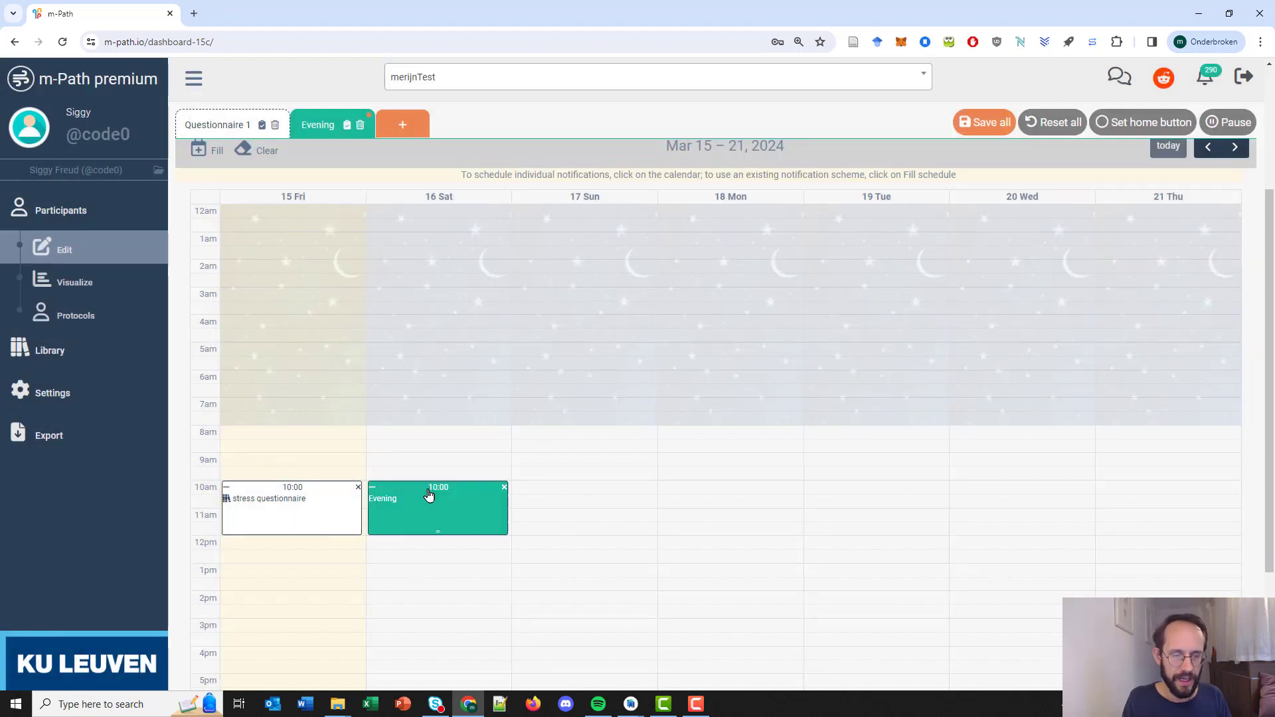
pyautogui.click(576, 493)
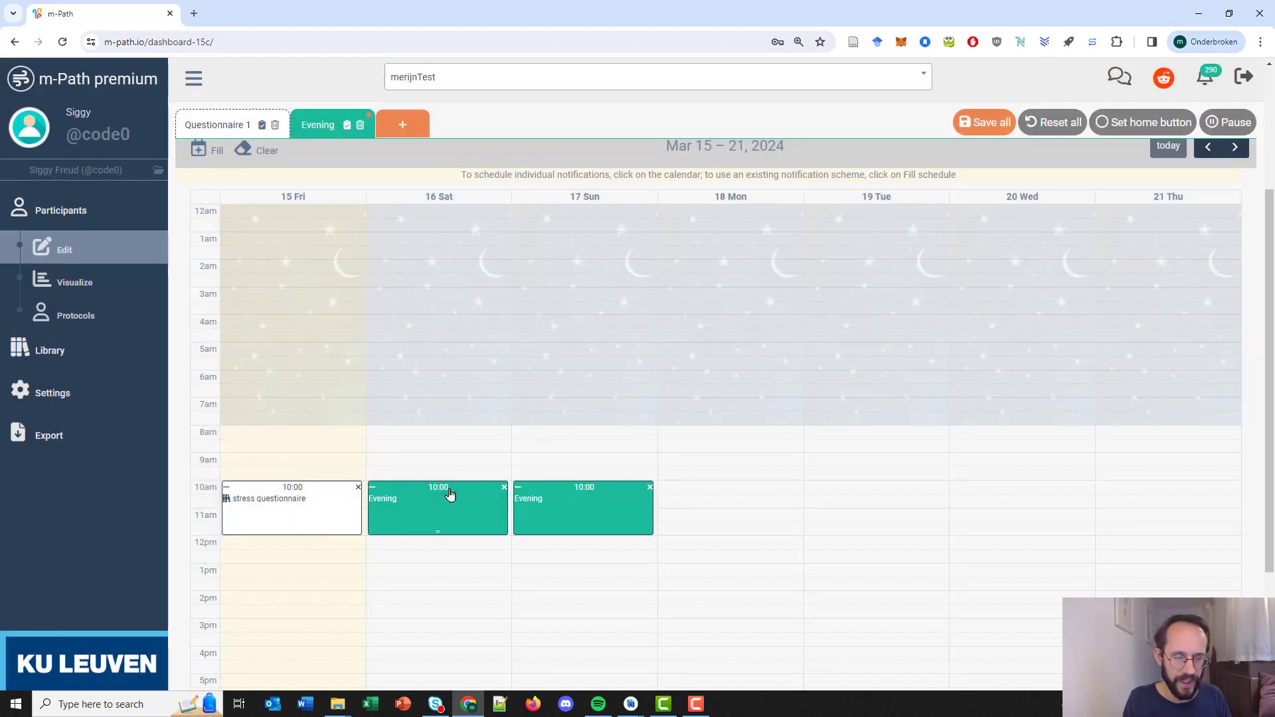
pyautogui.click(450, 494)
pyautogui.click(582, 166)
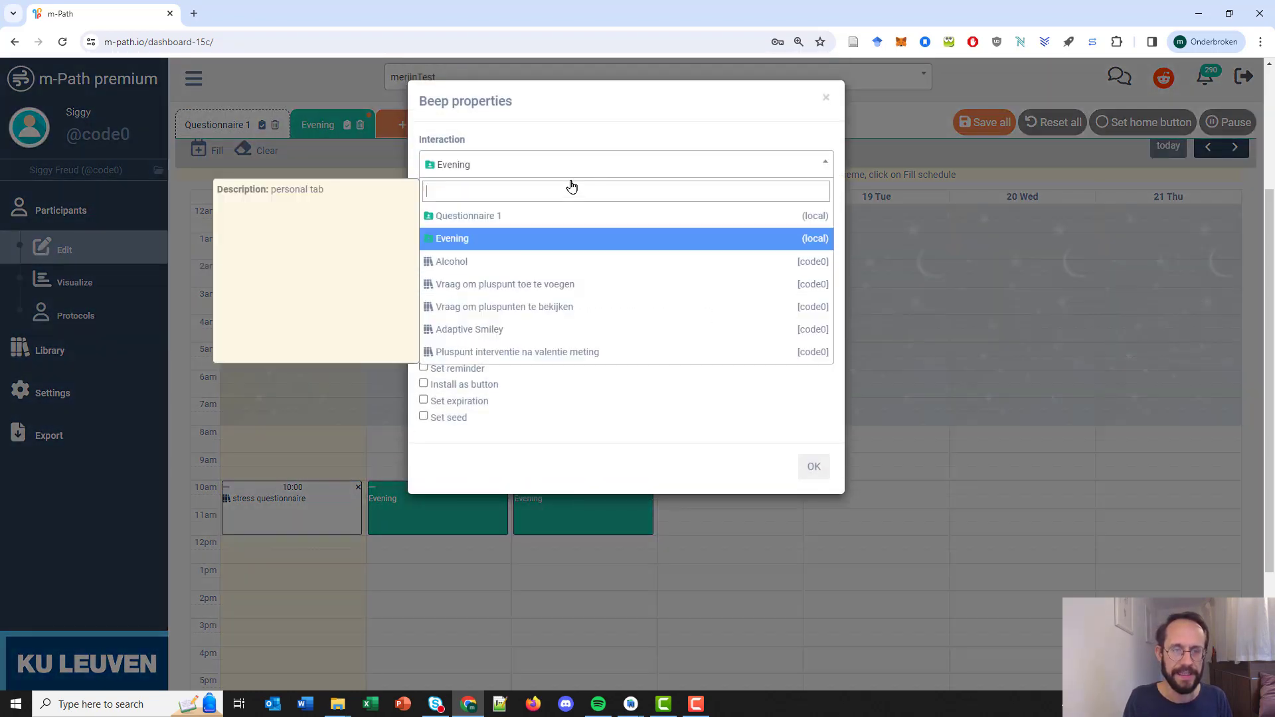
pyautogui.write('stress')
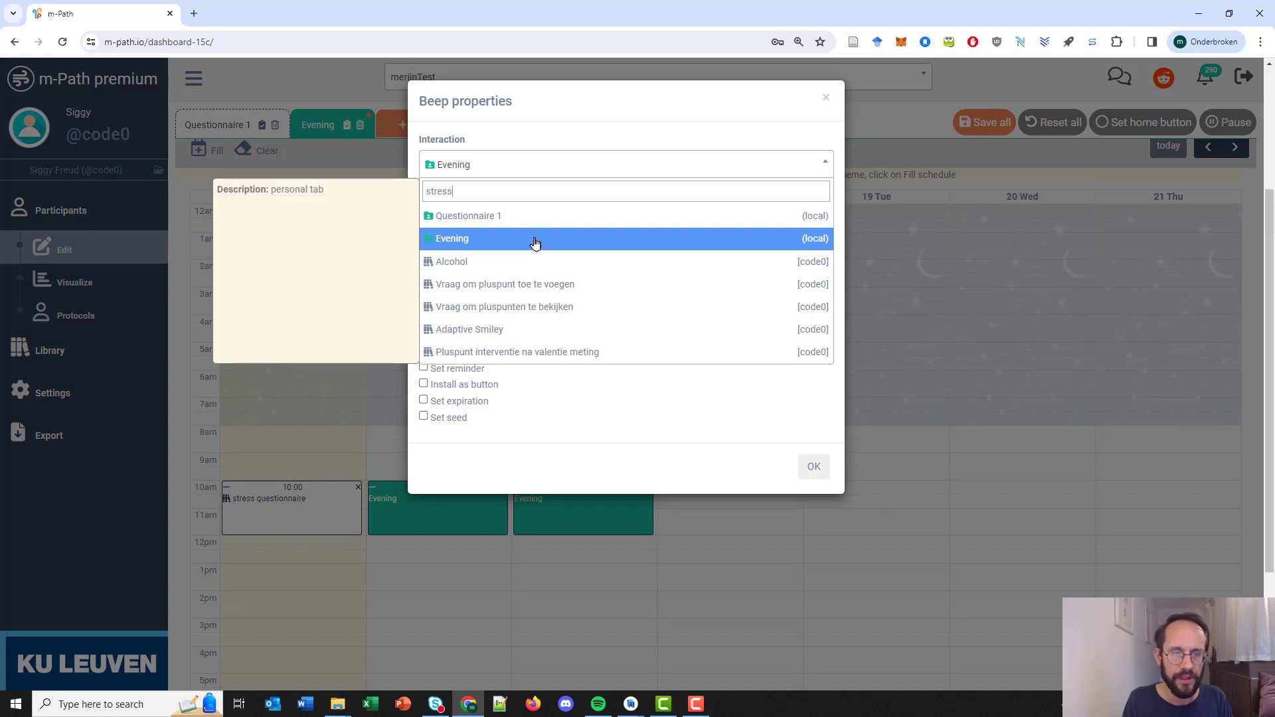
pyautogui.write(' questionn')
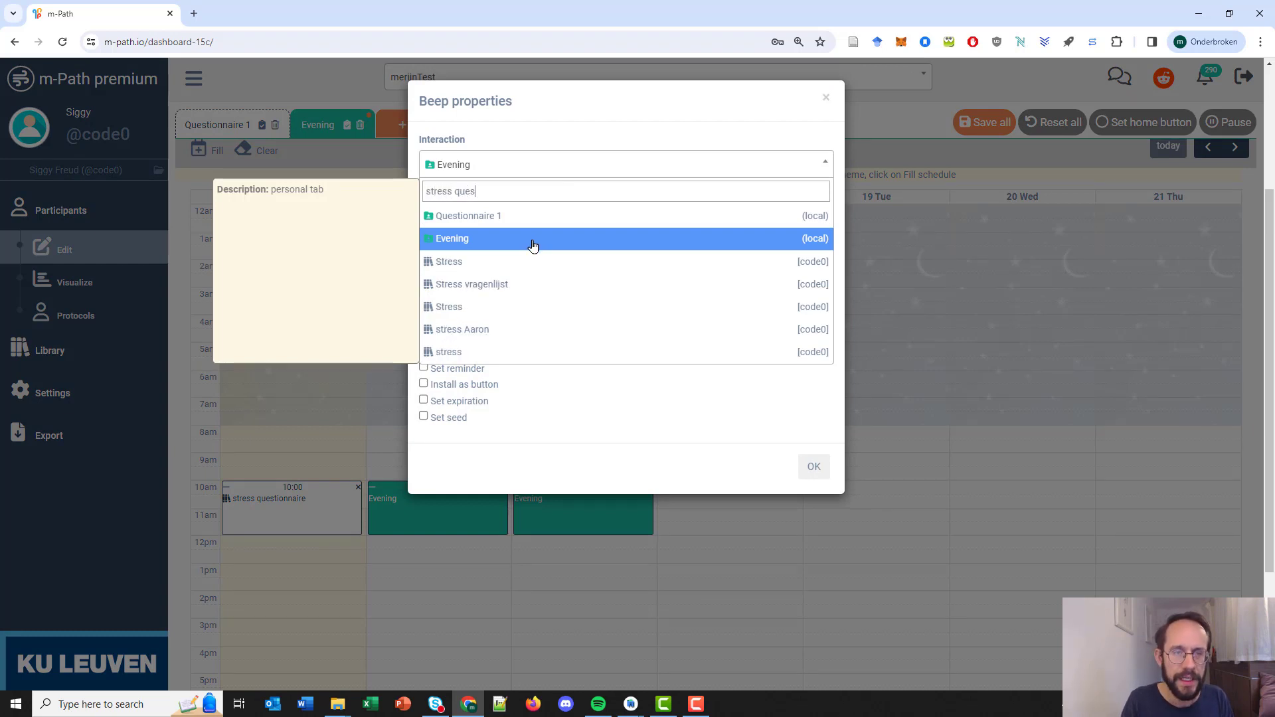
pyautogui.click(516, 262)
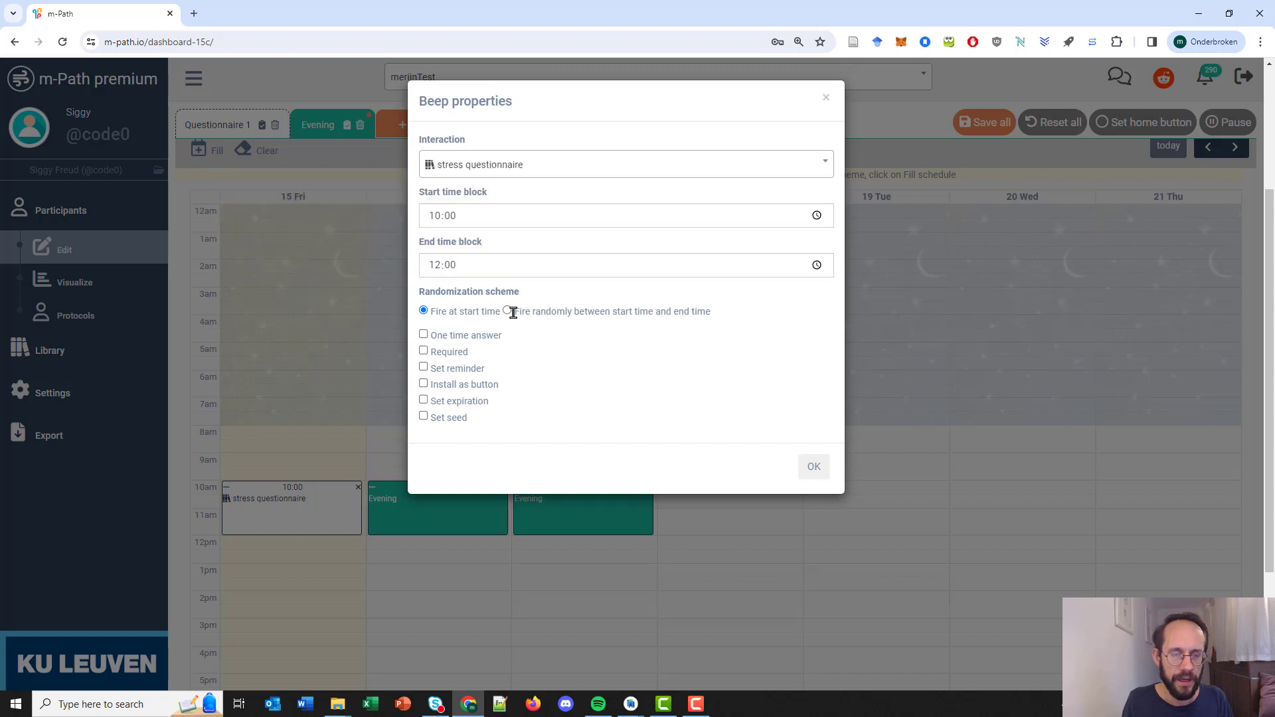
pyautogui.click(811, 459)
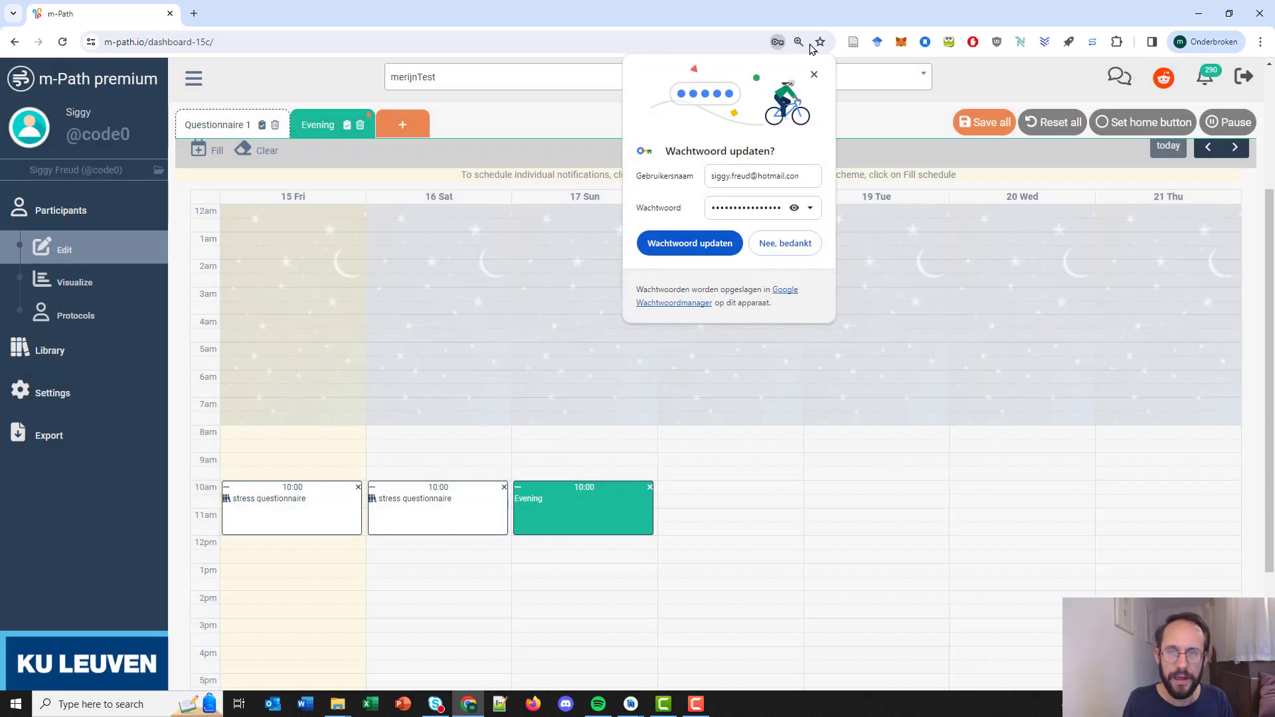
pyautogui.click(814, 74)
# Change Sunday's 10:00 notification to the library's stress questionnaire and dismiss the browser's password prompt
pyautogui.click(596, 498)
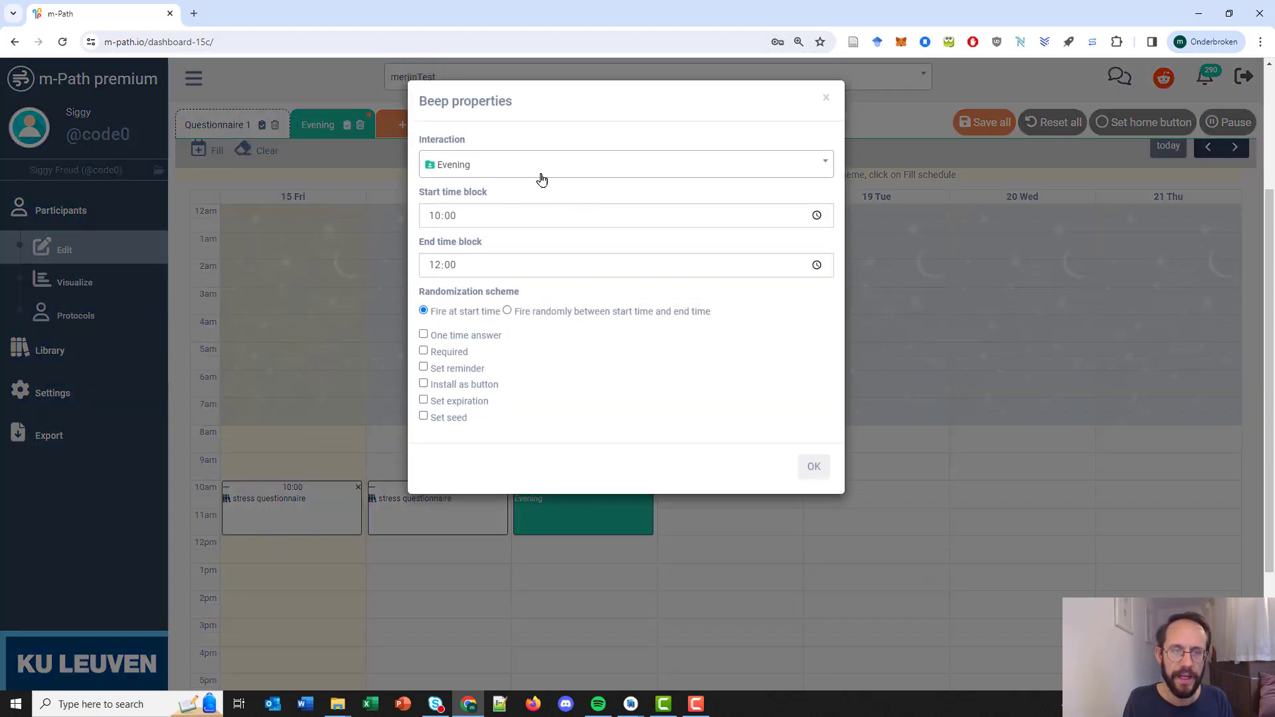
pyautogui.click(530, 174)
pyautogui.write('st')
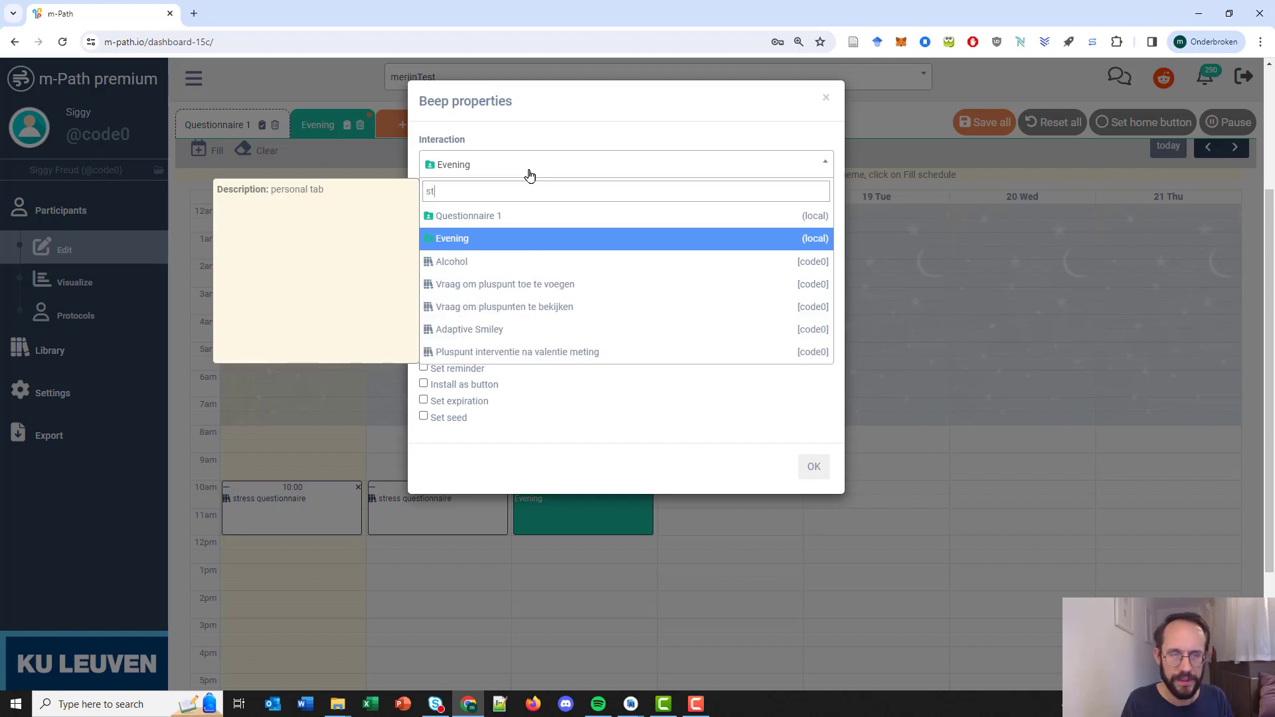
pyautogui.write('ress quesitonn')
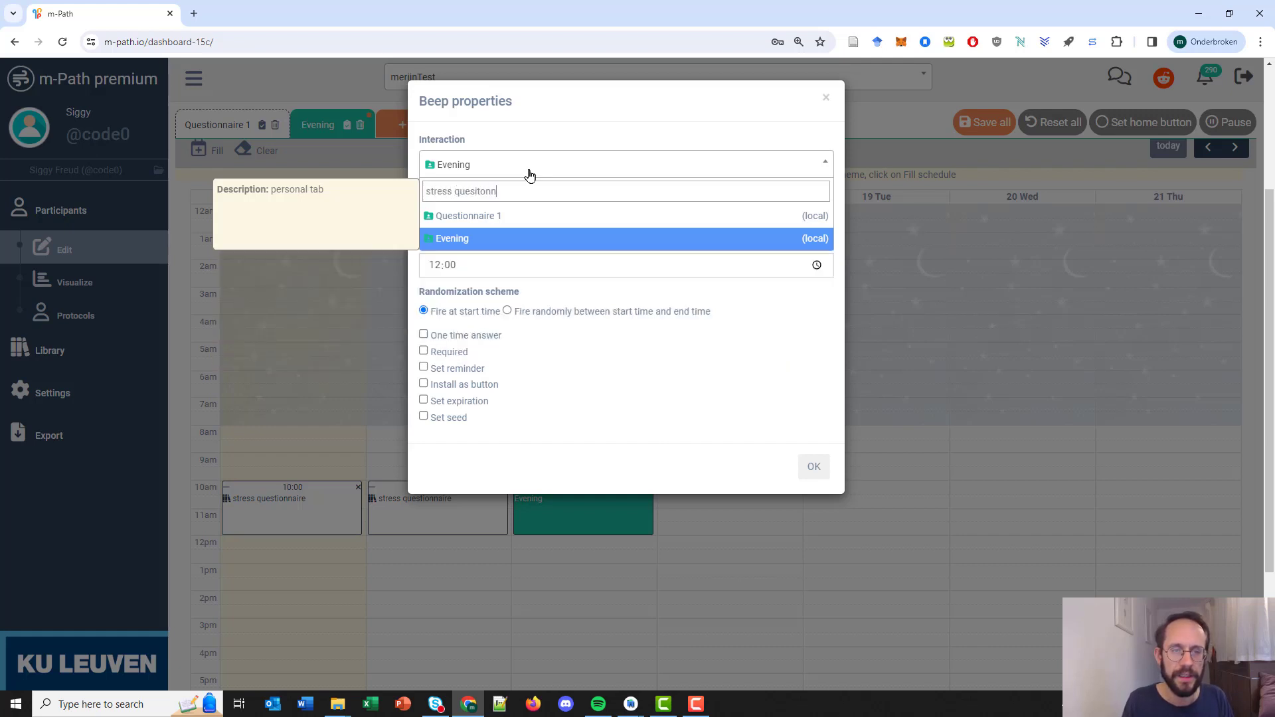
pyautogui.press('BackSpace')
pyautogui.press('BackSpace')
pyautogui.press('BackSpace')
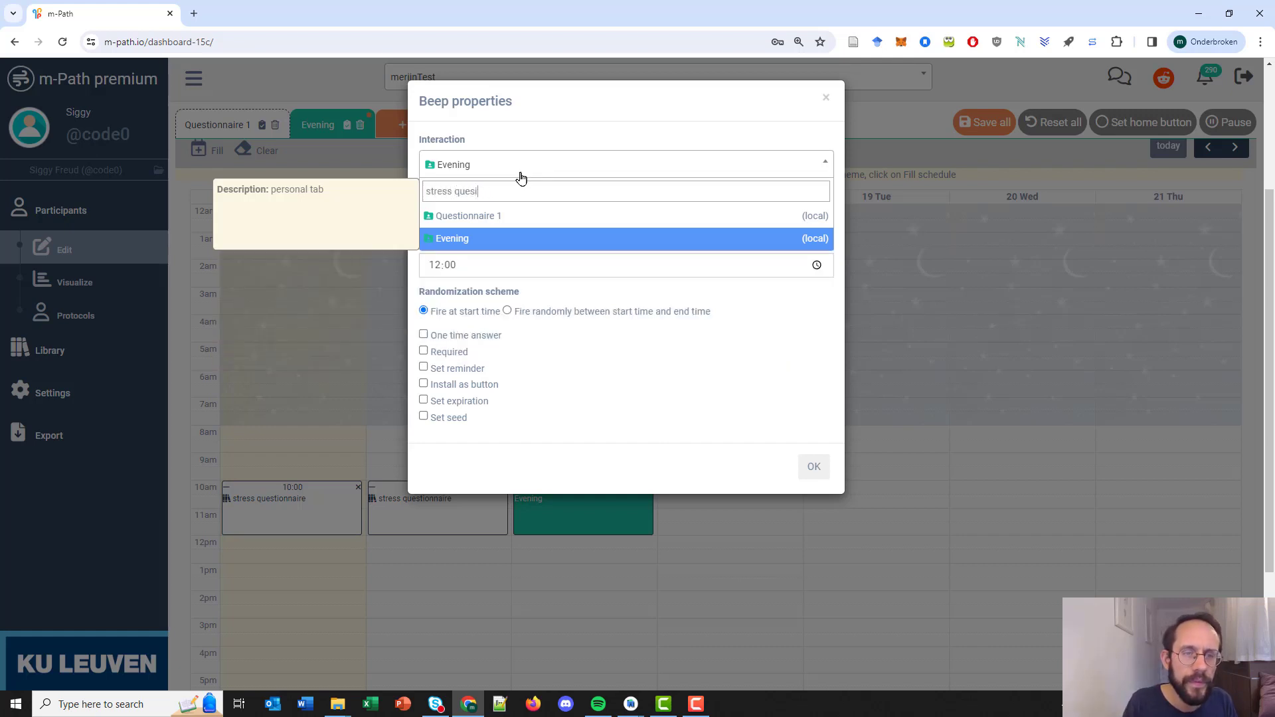
pyautogui.write('tt')
pyautogui.write('tio')
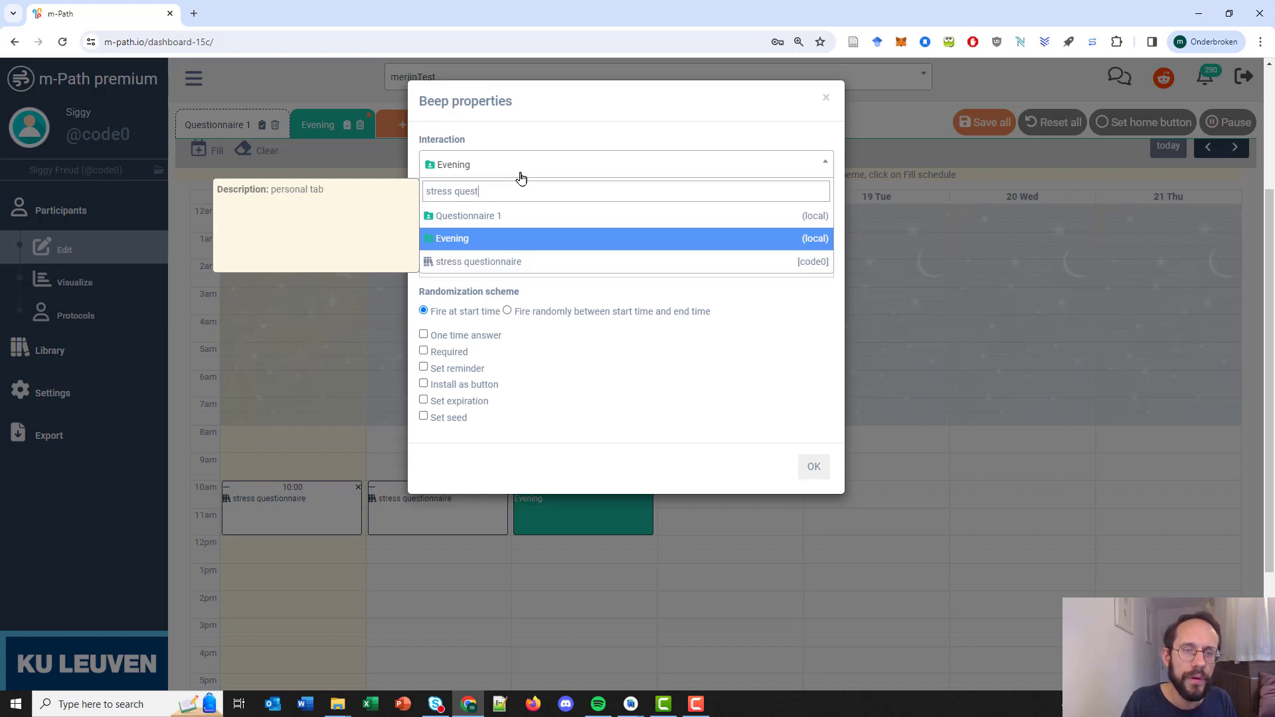
pyautogui.click(473, 262)
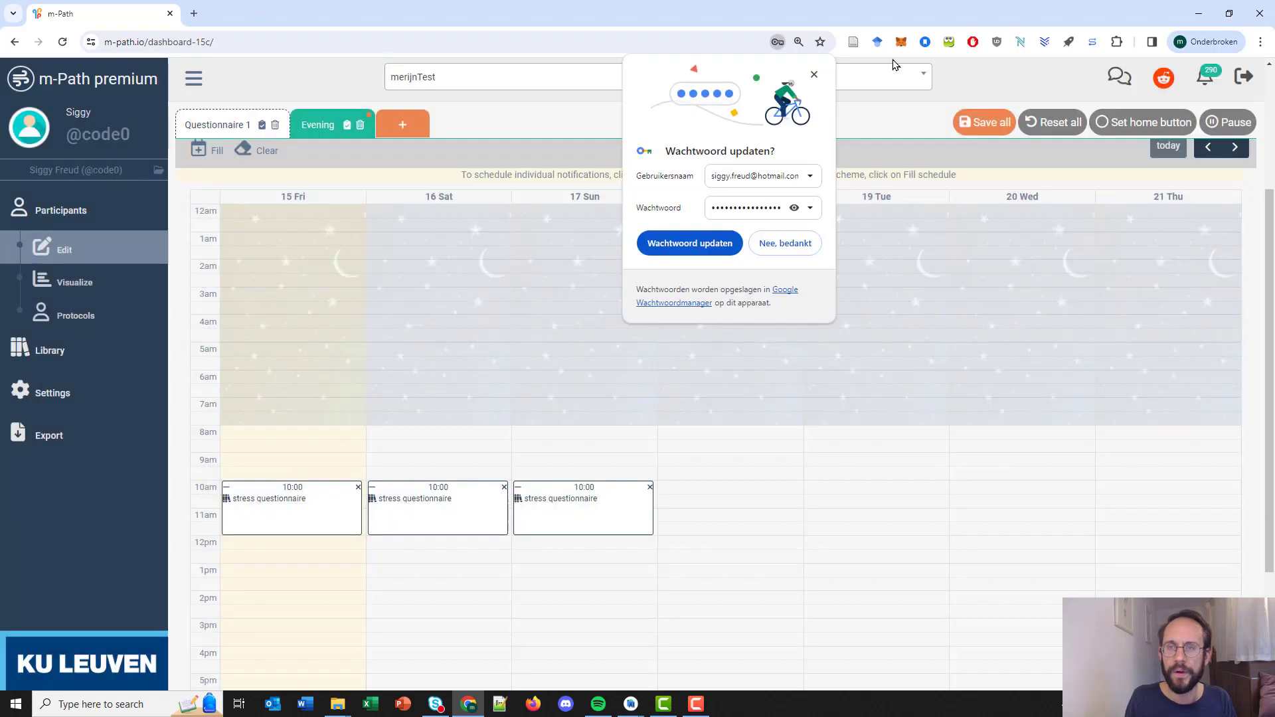
pyautogui.click(817, 77)
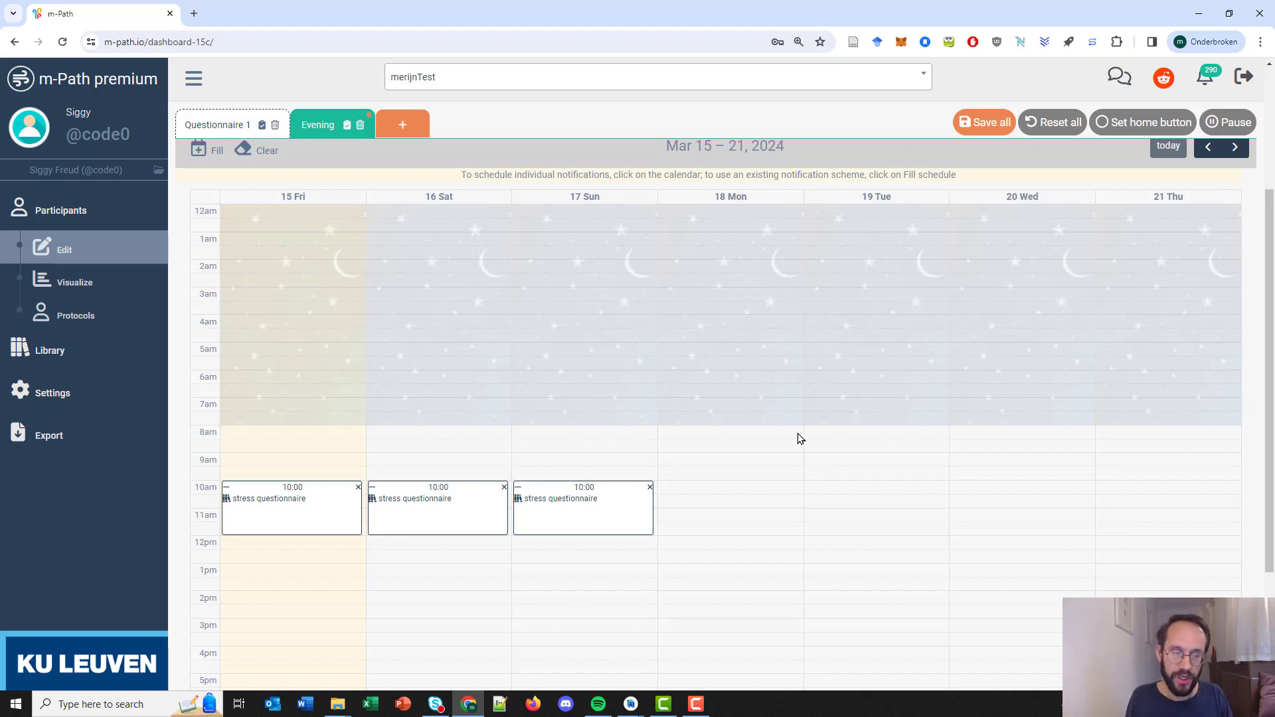
# Set the Friday, Saturday and Sunday stress questionnaire notifications to fire randomly between start time and end time
pyautogui.click(321, 499)
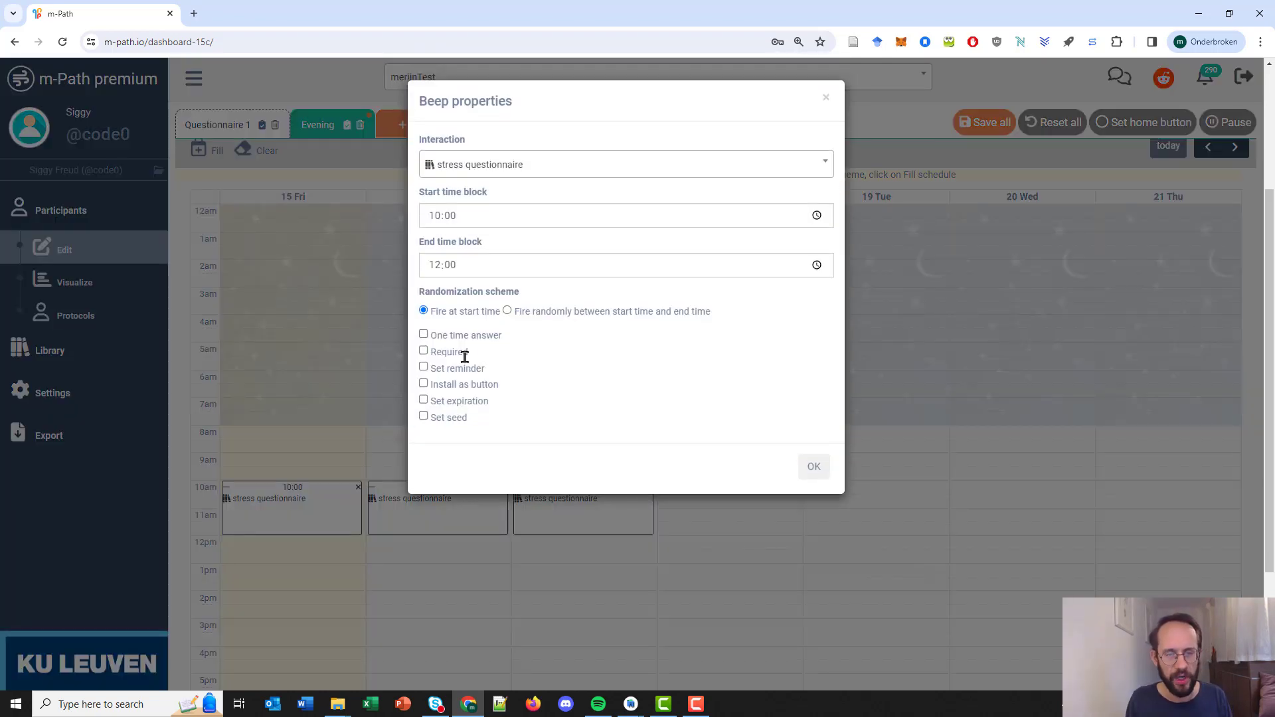
pyautogui.click(508, 312)
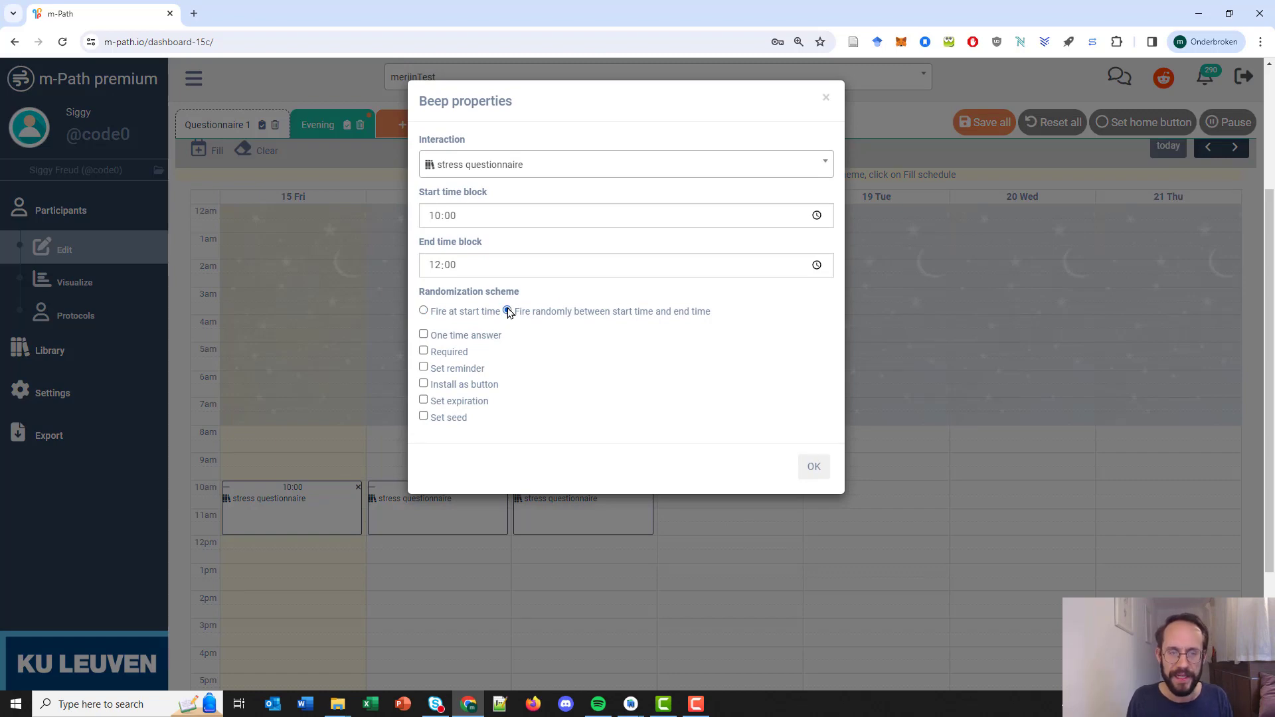
pyautogui.click(823, 469)
pyautogui.click(425, 506)
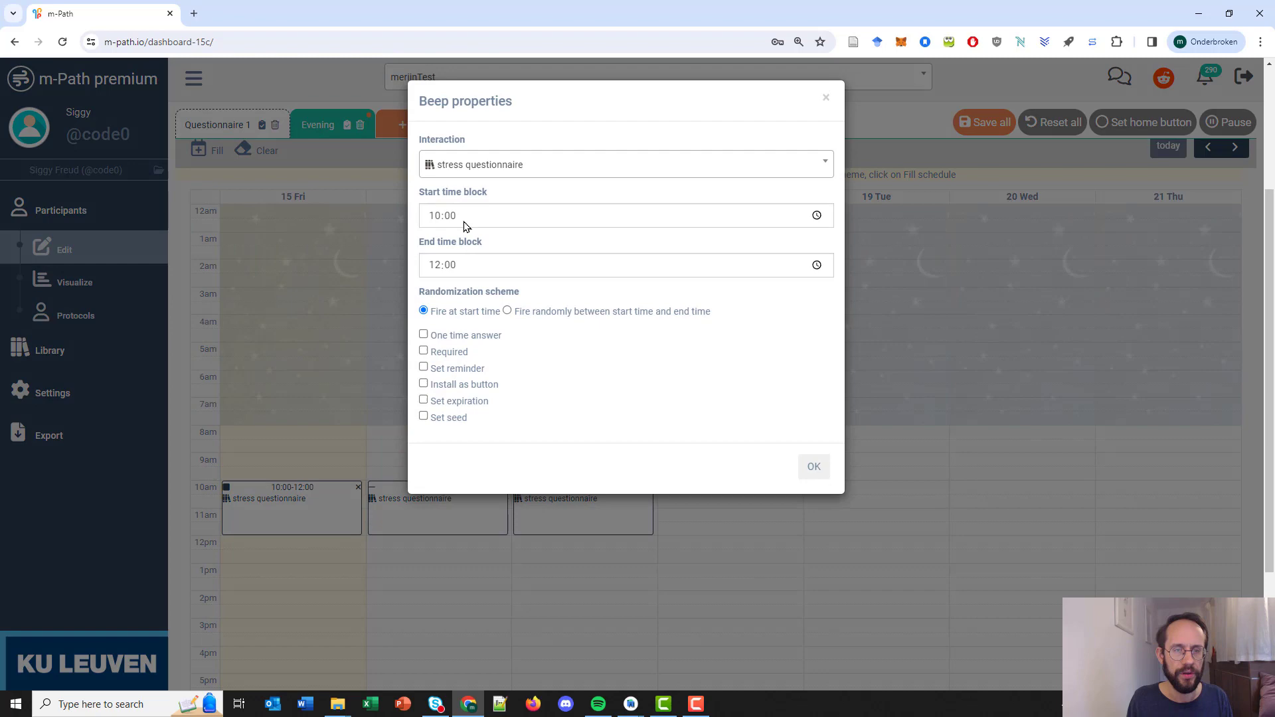
pyautogui.click(508, 313)
pyautogui.click(812, 470)
pyautogui.click(601, 497)
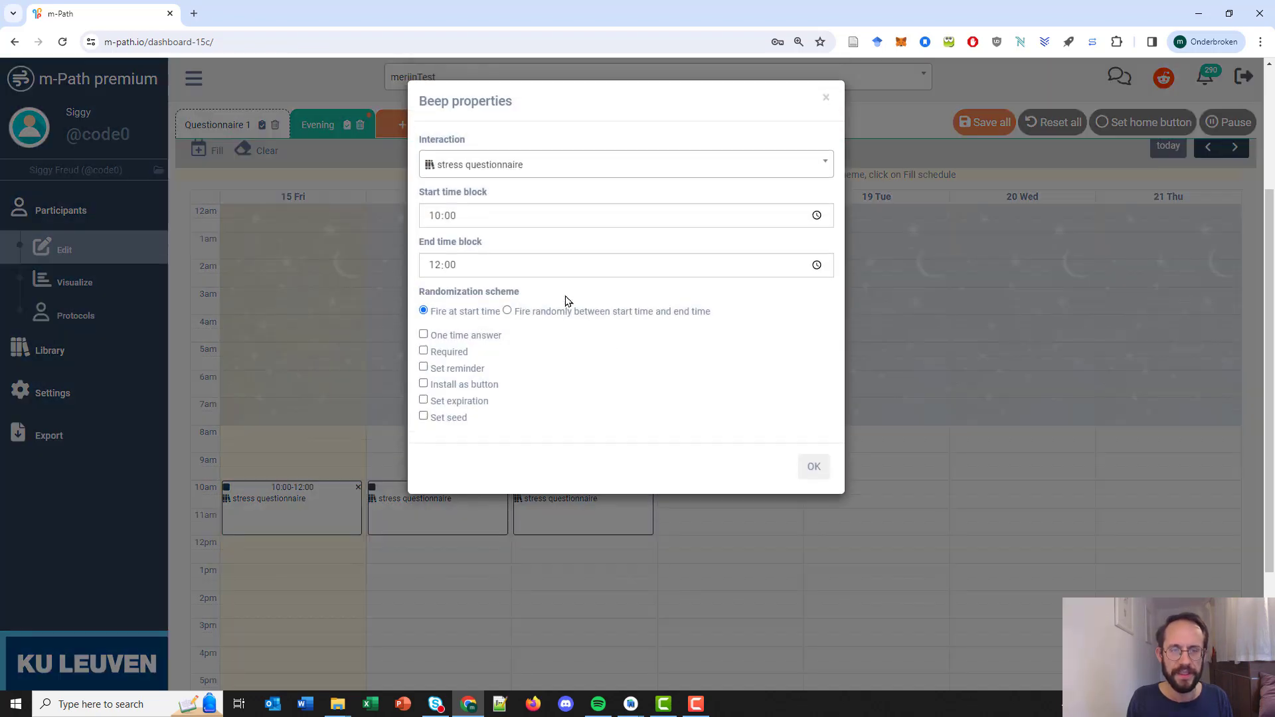
pyautogui.click(509, 312)
pyautogui.click(819, 468)
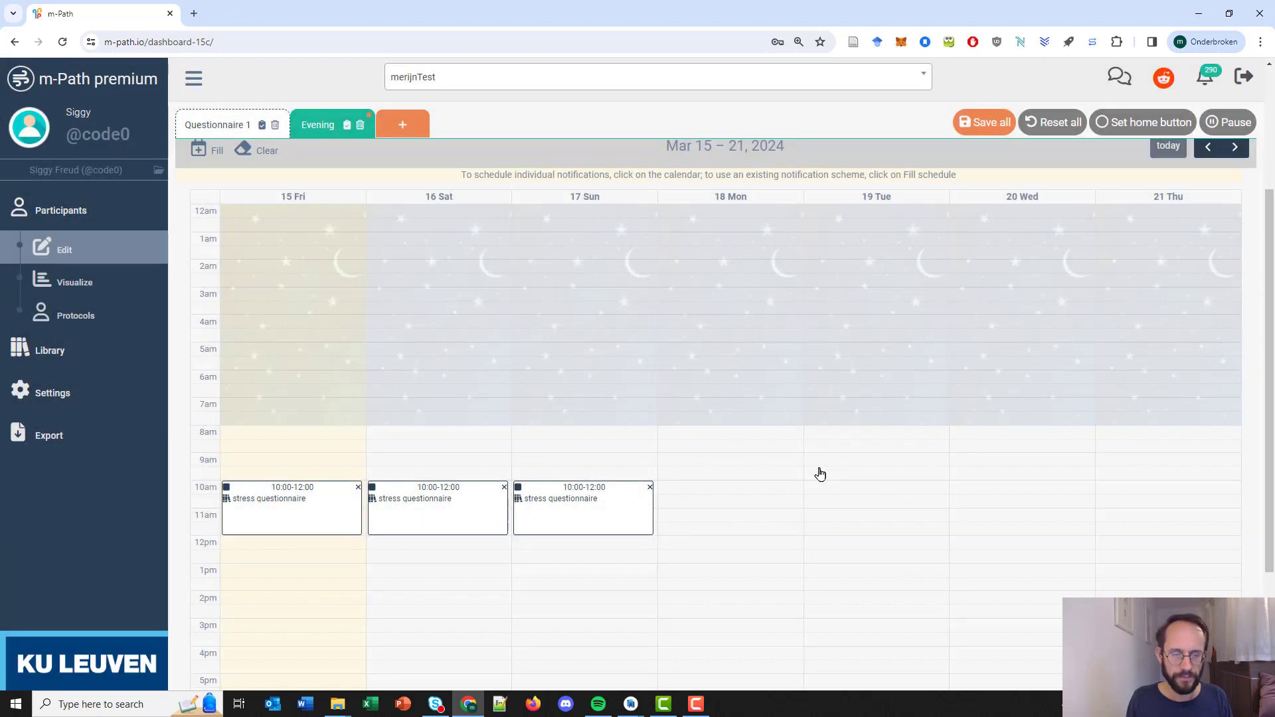
# Examine the One time answer option in the properties of Friday's stress questionnaire notification
pyautogui.click(323, 495)
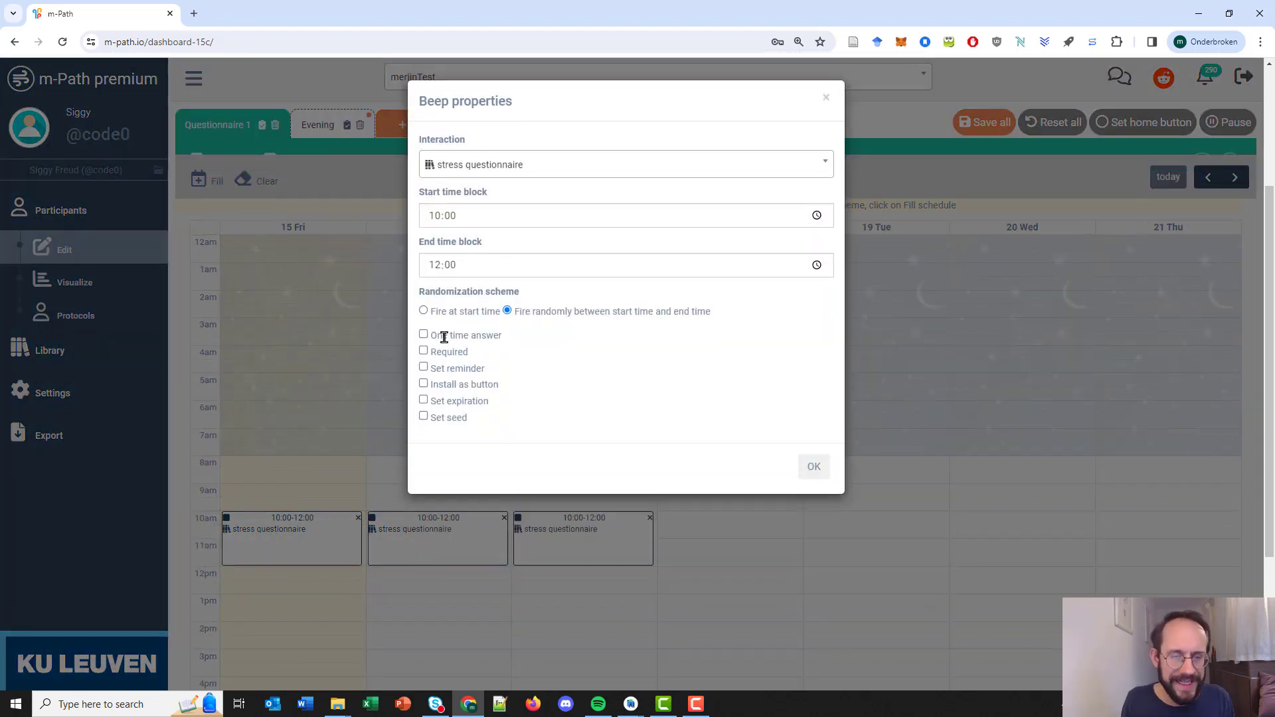
pyautogui.moveTo(432, 337); pyautogui.dragTo(499, 333)
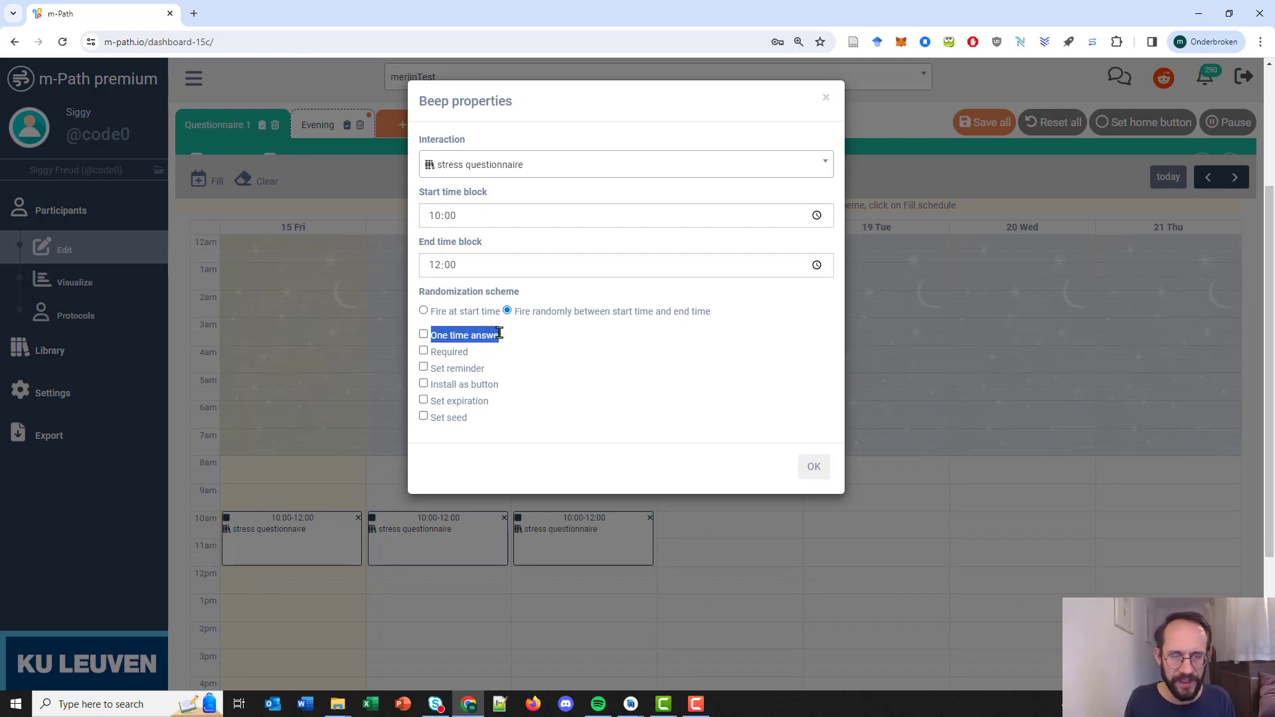
pyautogui.click(814, 467)
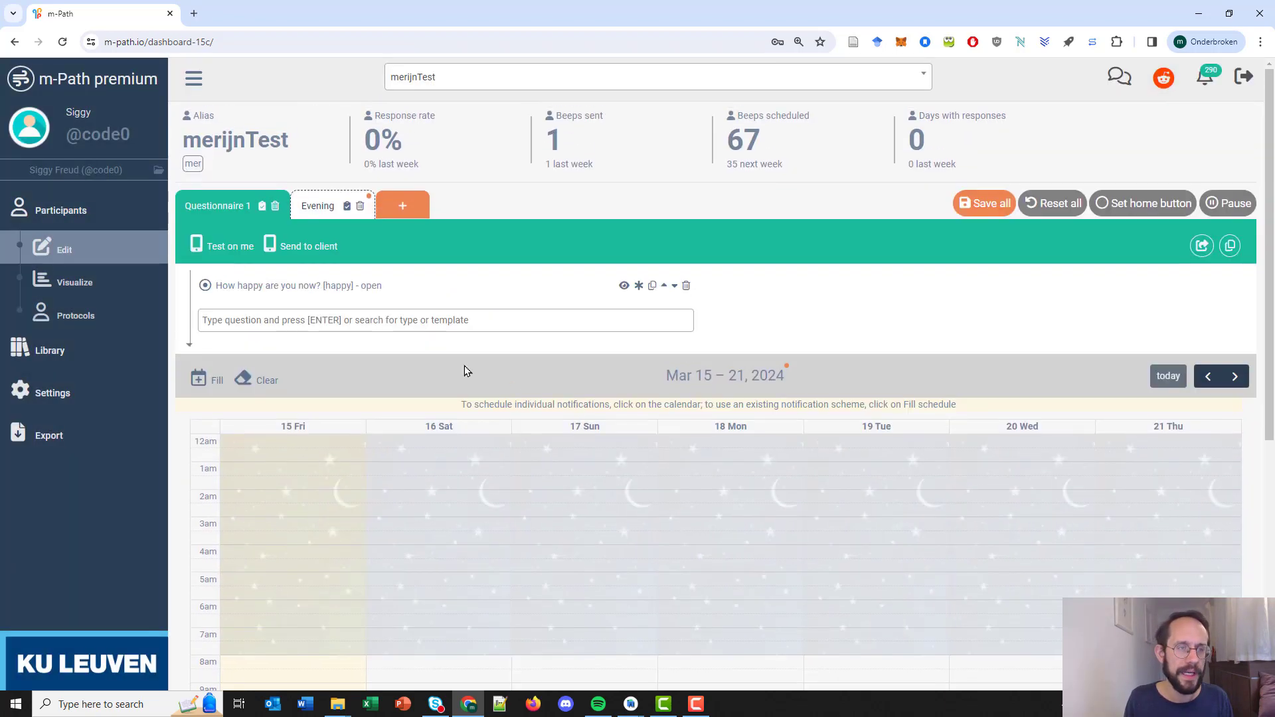
# Send Questionnaire 1 to the client, acknowledge the confirmation, and switch to the phone emulator
pyautogui.click(294, 250)
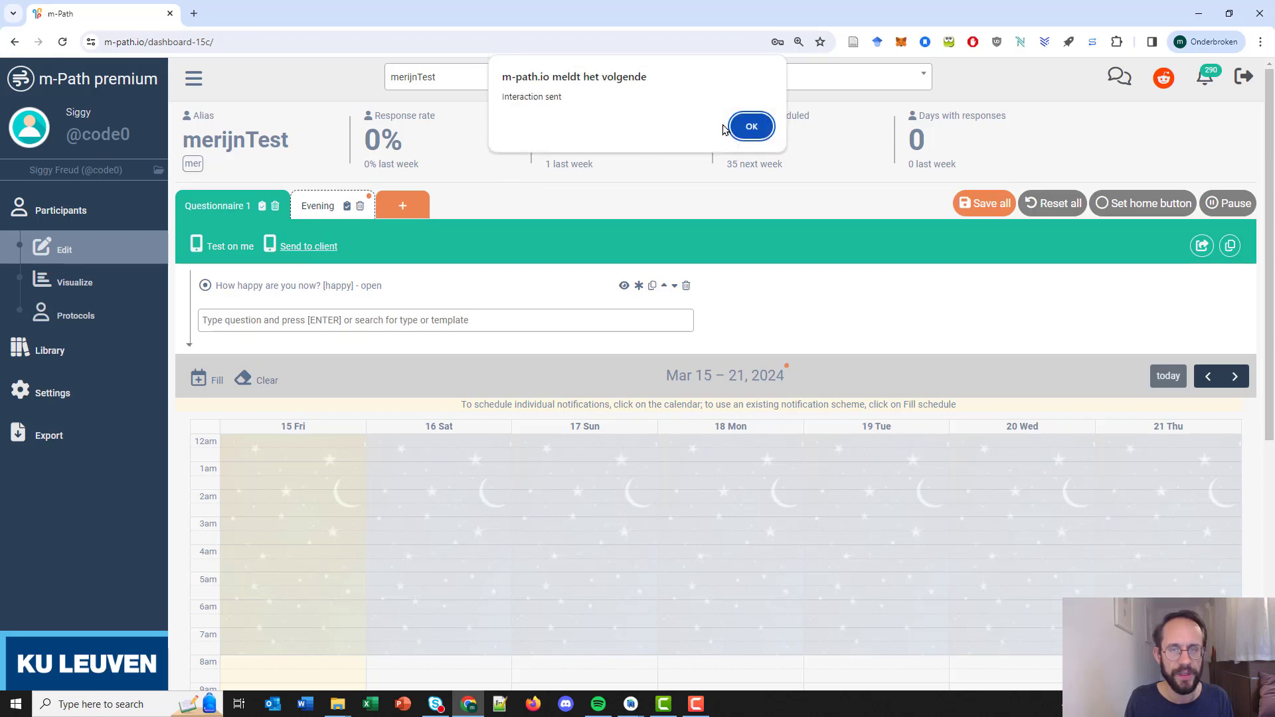
pyautogui.press('Return')
pyautogui.moveTo(628, 714)
pyautogui.click(675, 657)
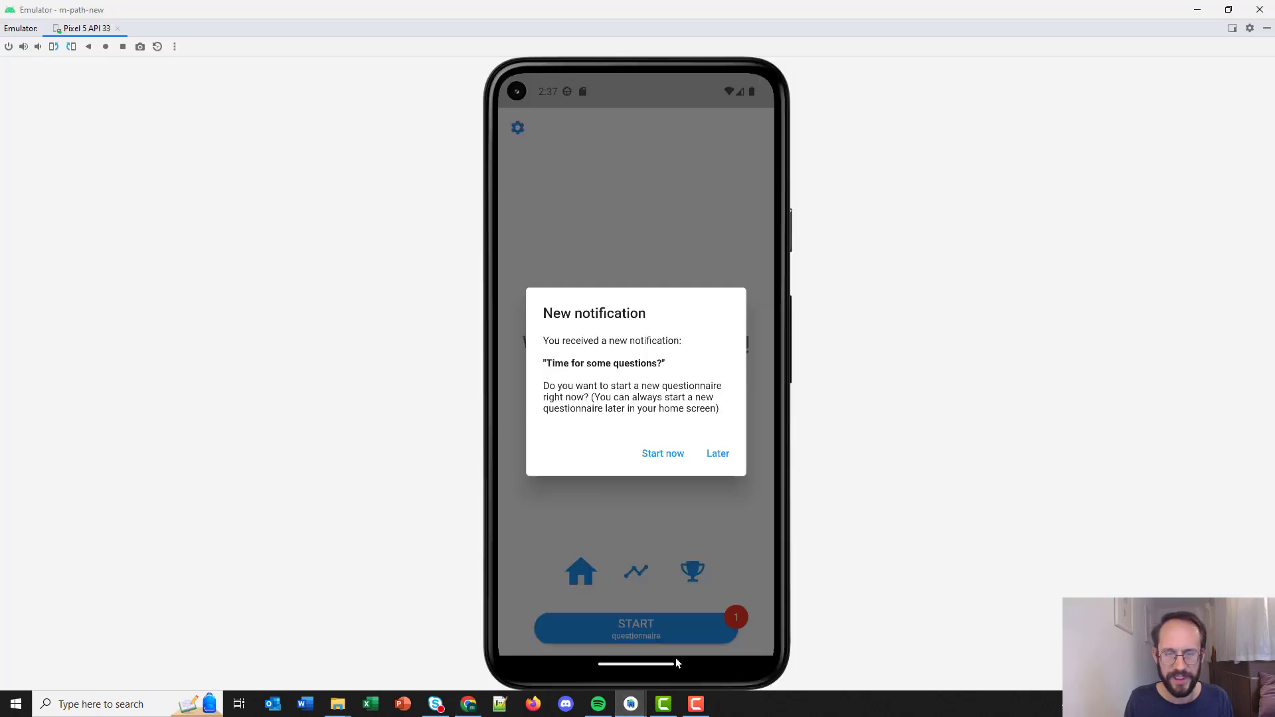
# Start the received questionnaire on the phone, answer "How happy are you now?" with "asdf", and finish it
pyautogui.click(663, 455)
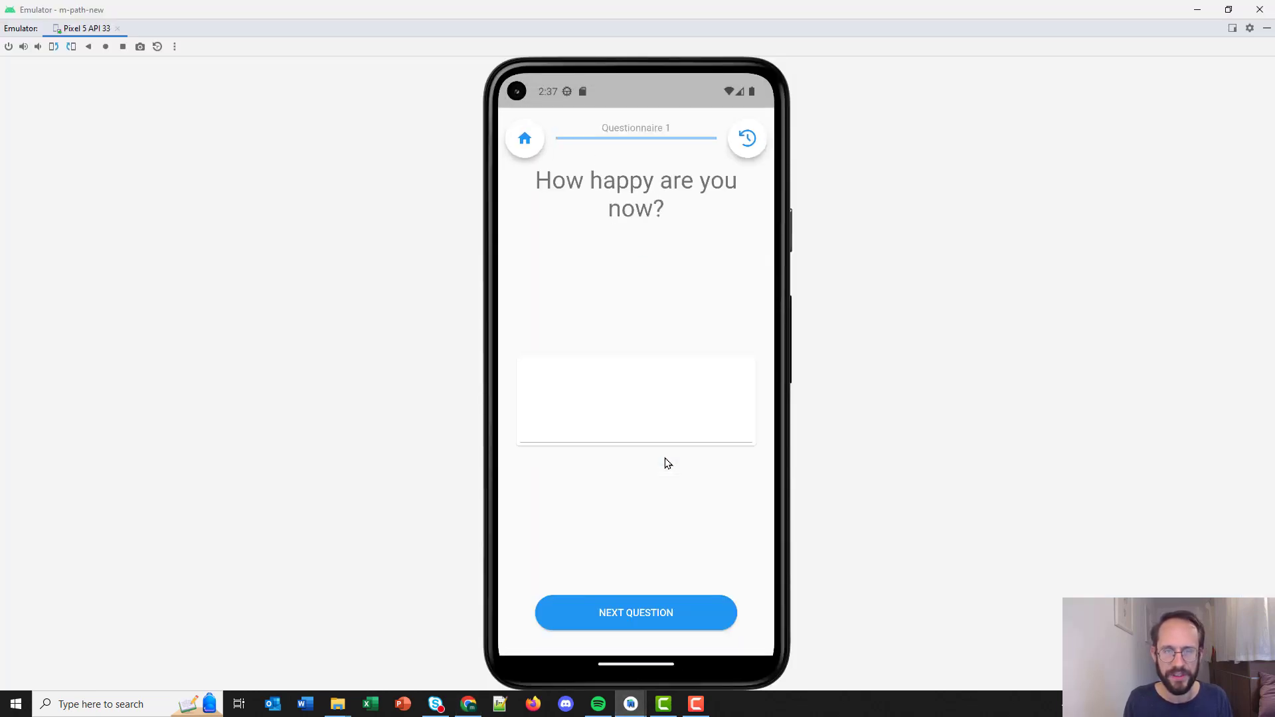
pyautogui.click(675, 413)
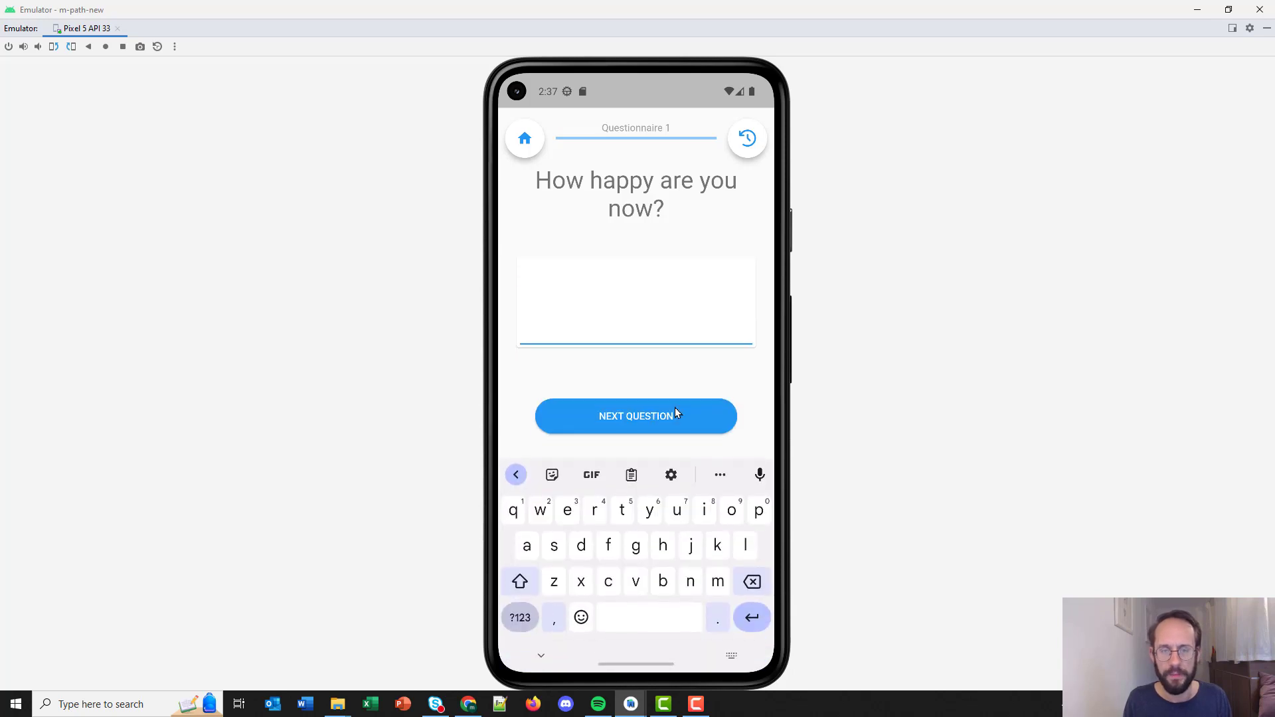
pyautogui.write('asdf')
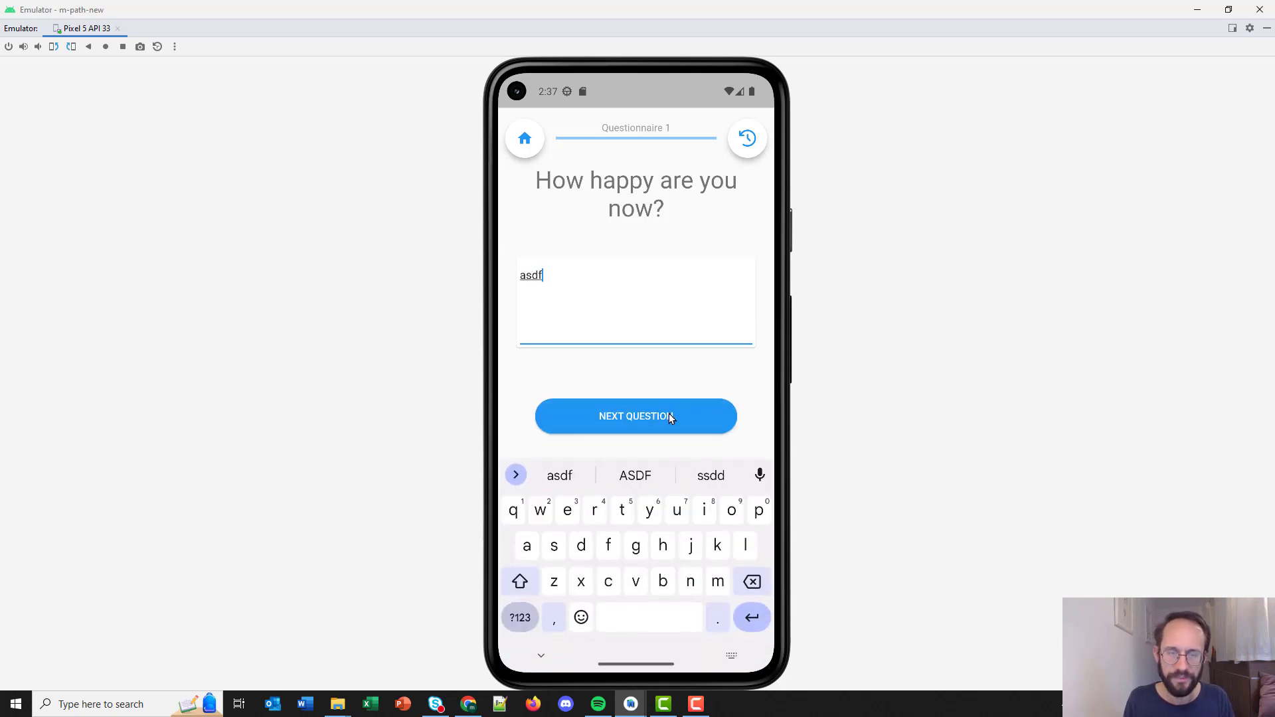
pyautogui.click(668, 413)
pyautogui.click(635, 468)
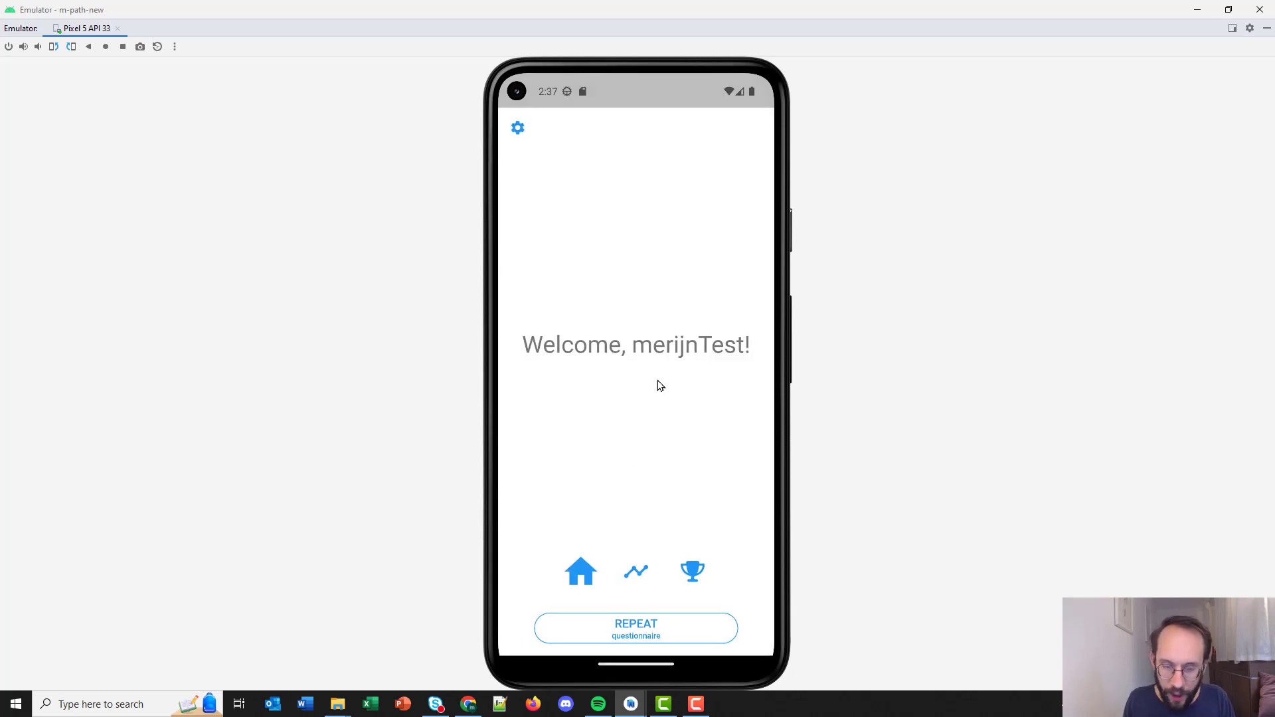
# Repeat the questionnaire on the phone and switch back to the m-Path dashboard in Chrome
pyautogui.click(722, 627)
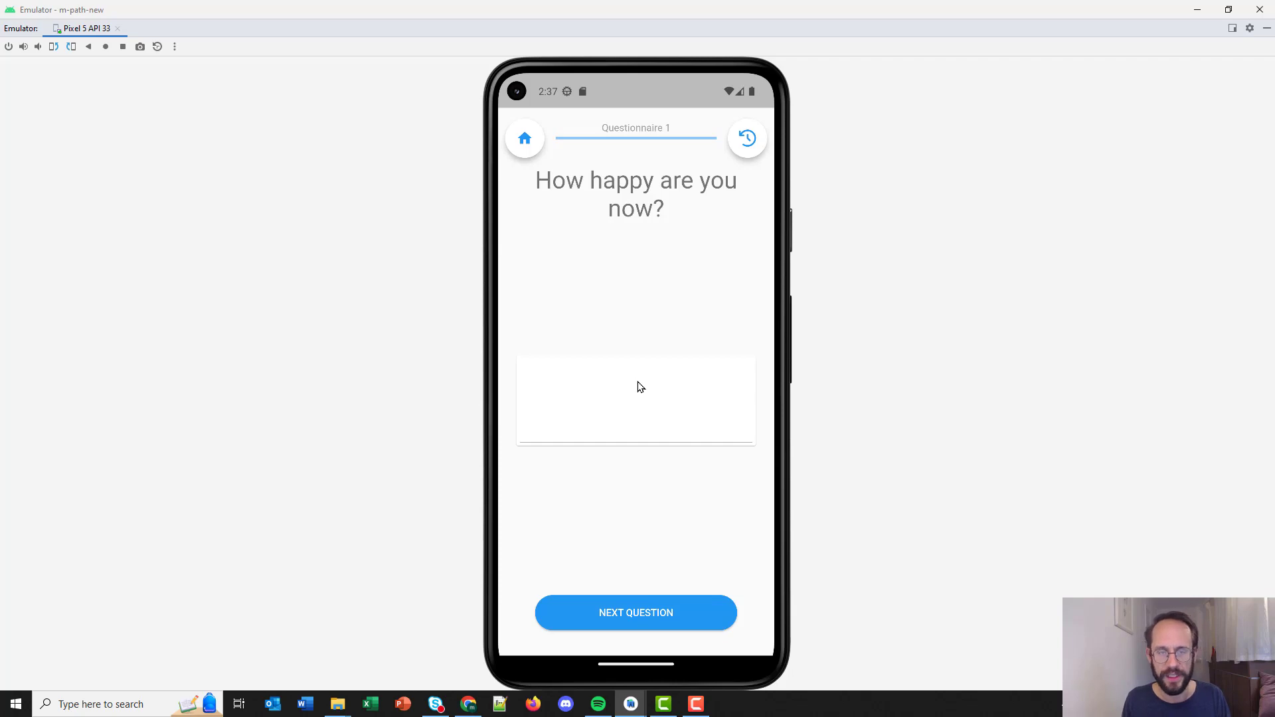
pyautogui.click(468, 705)
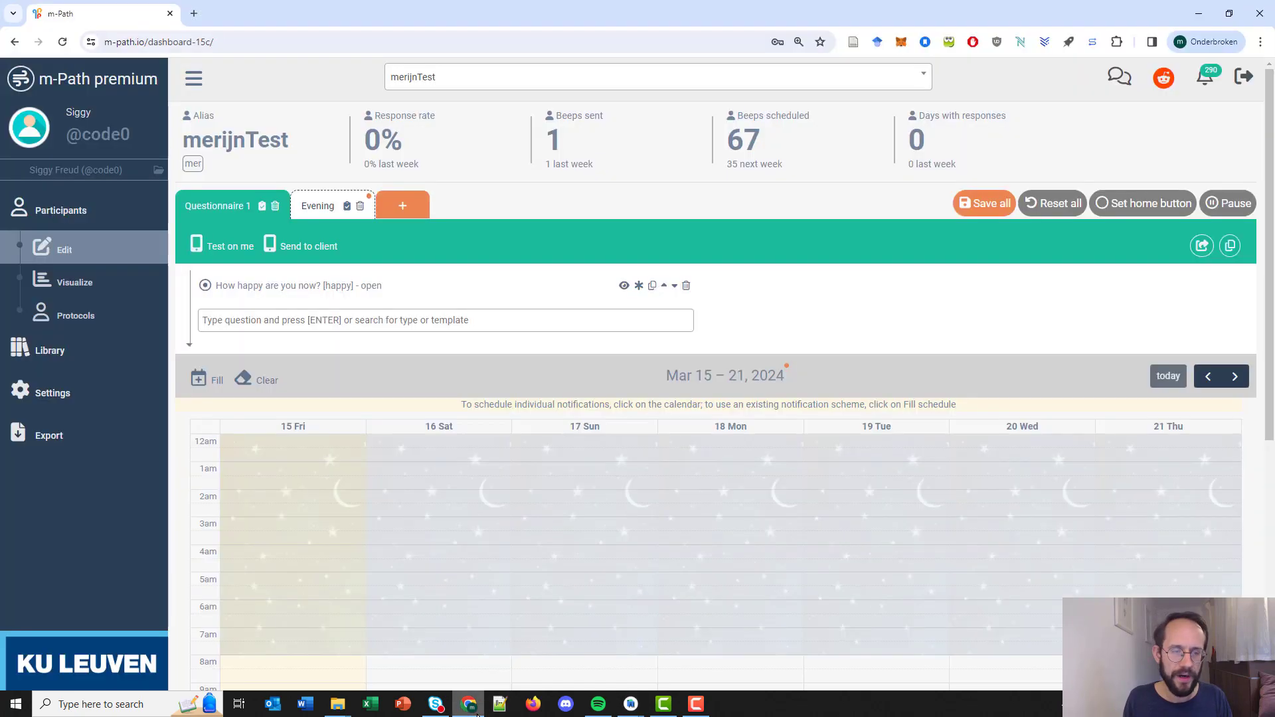
# Enable One time answer in the properties of Friday's stress questionnaire notification
pyautogui.scroll(-3, 370, 449)
pyautogui.click(314, 530)
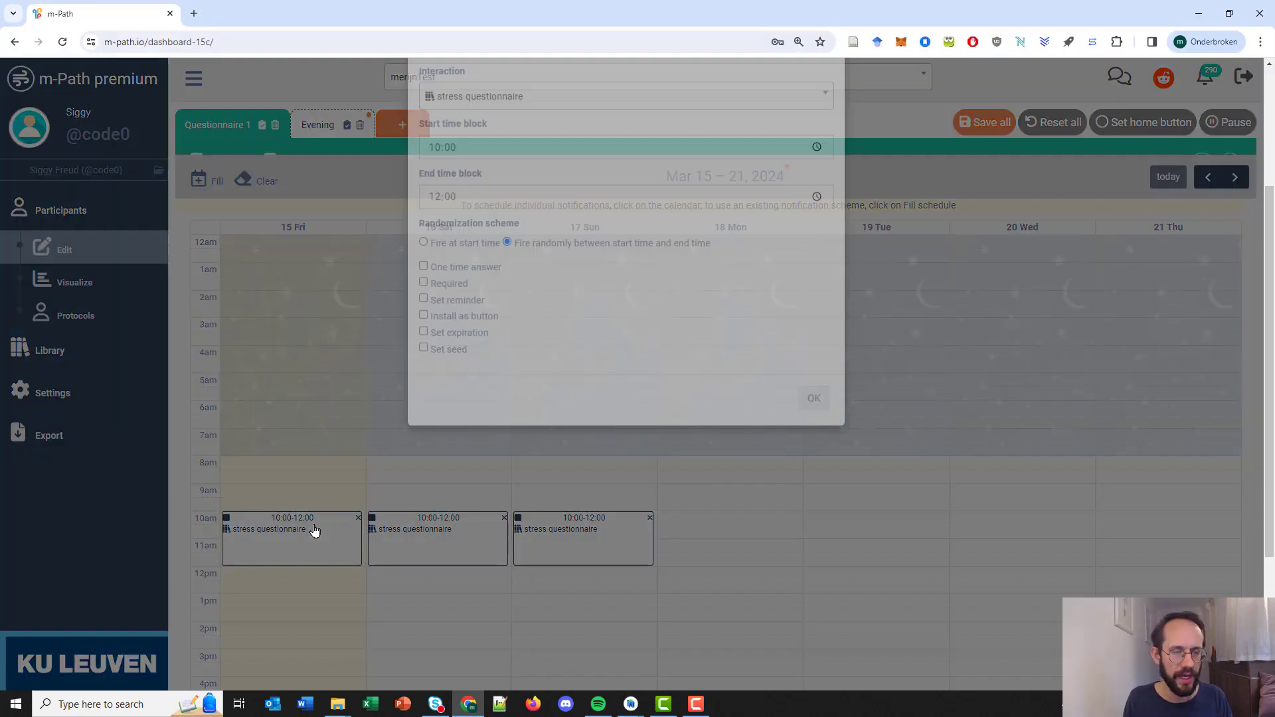
pyautogui.click(424, 335)
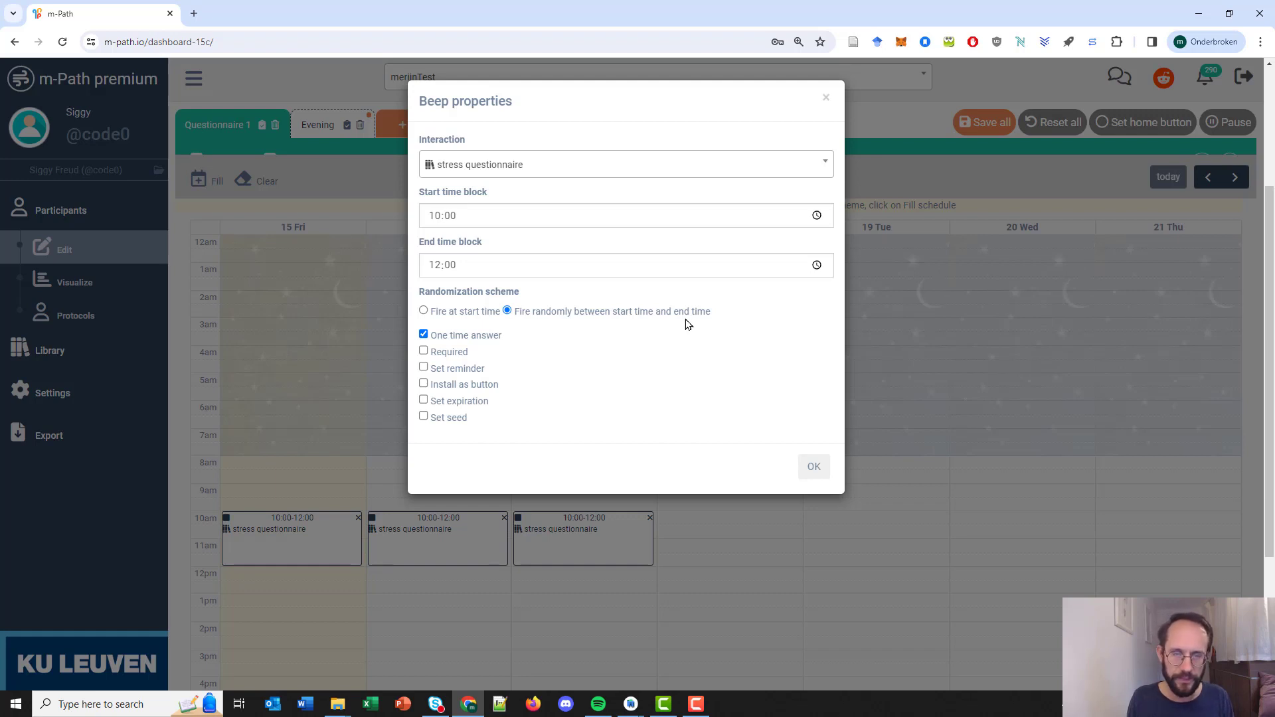
# Try the Required option on Friday's stress questionnaire notification and switch it back off
pyautogui.click(425, 352)
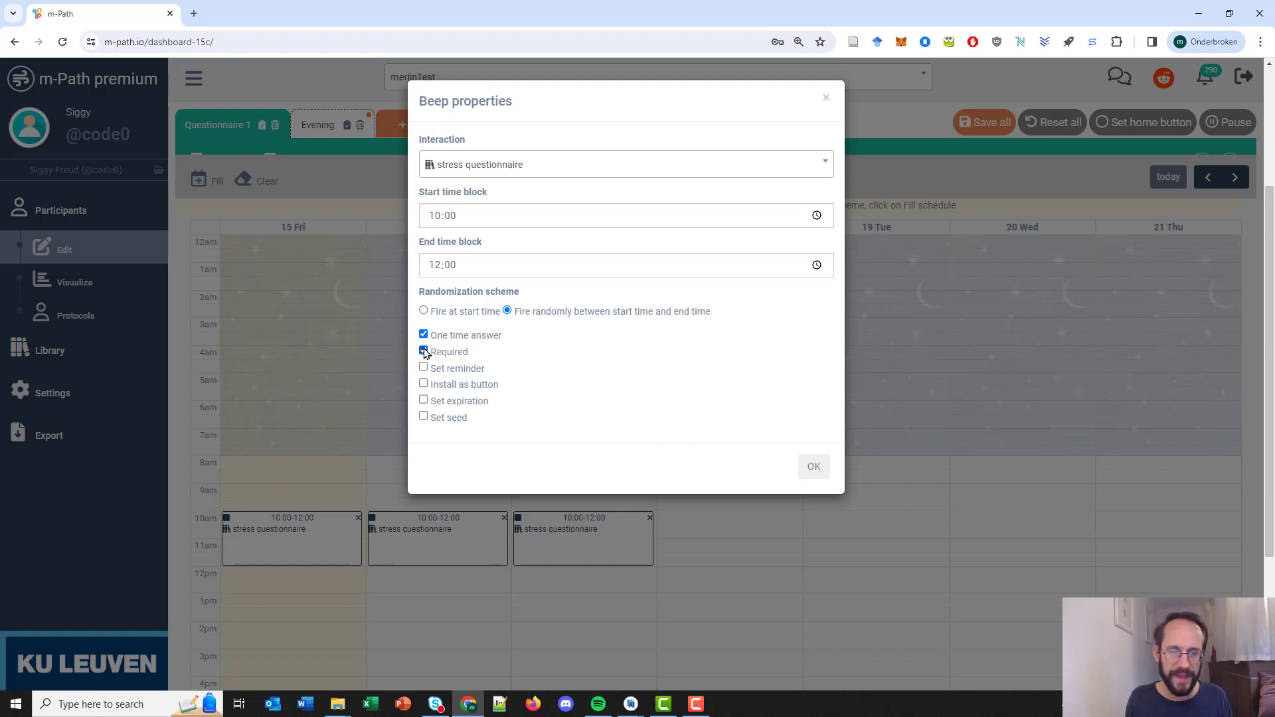
pyautogui.doubleClick(460, 347)
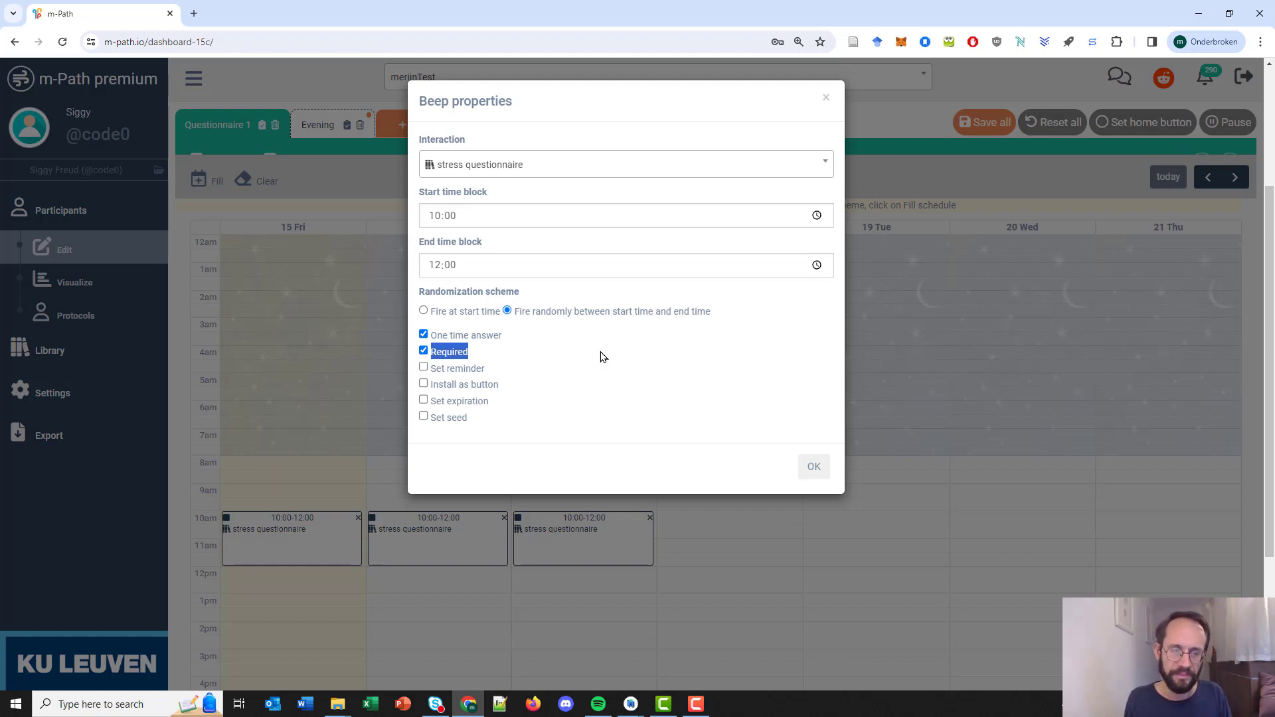
pyautogui.click(423, 350)
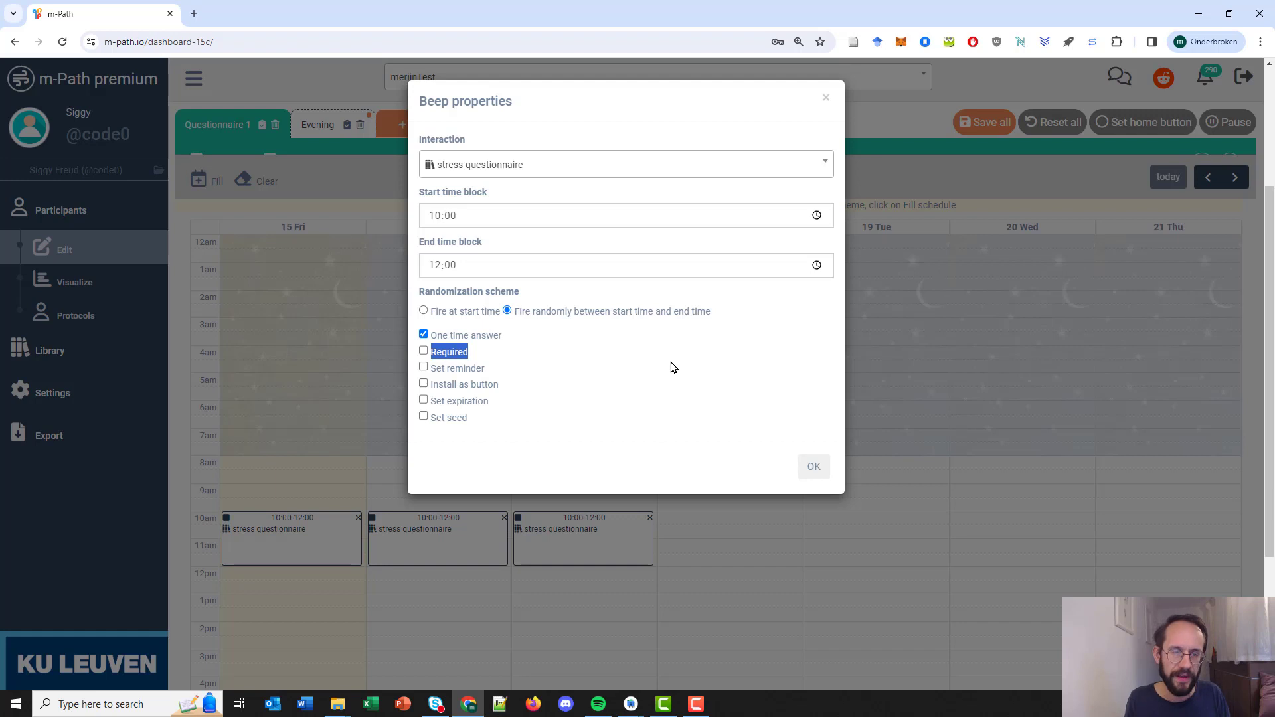
pyautogui.click(424, 351)
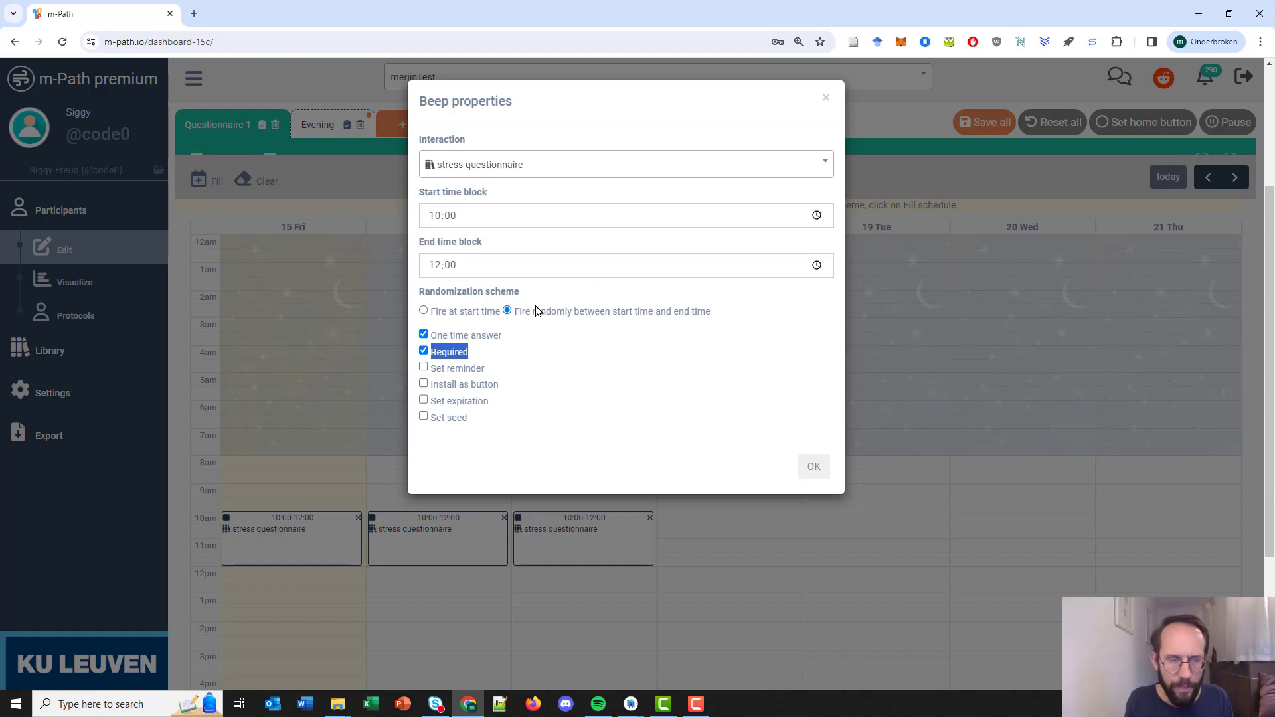
pyautogui.click(424, 352)
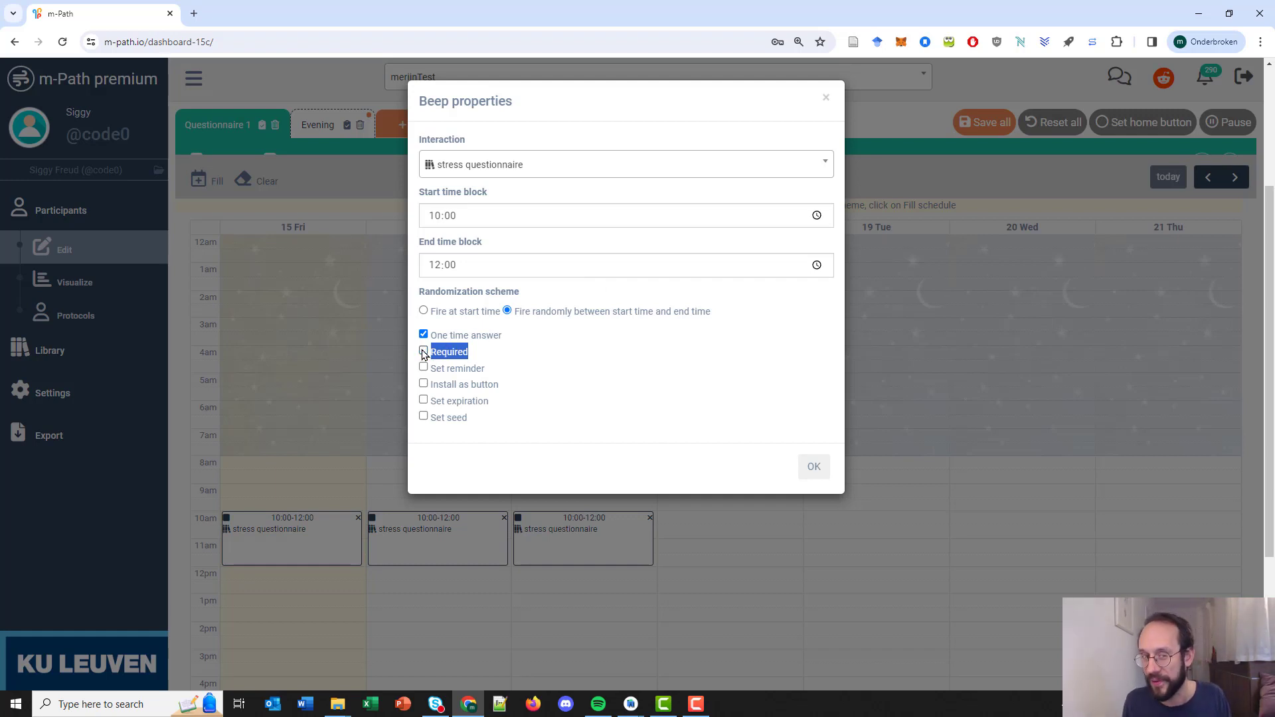
pyautogui.click(442, 350)
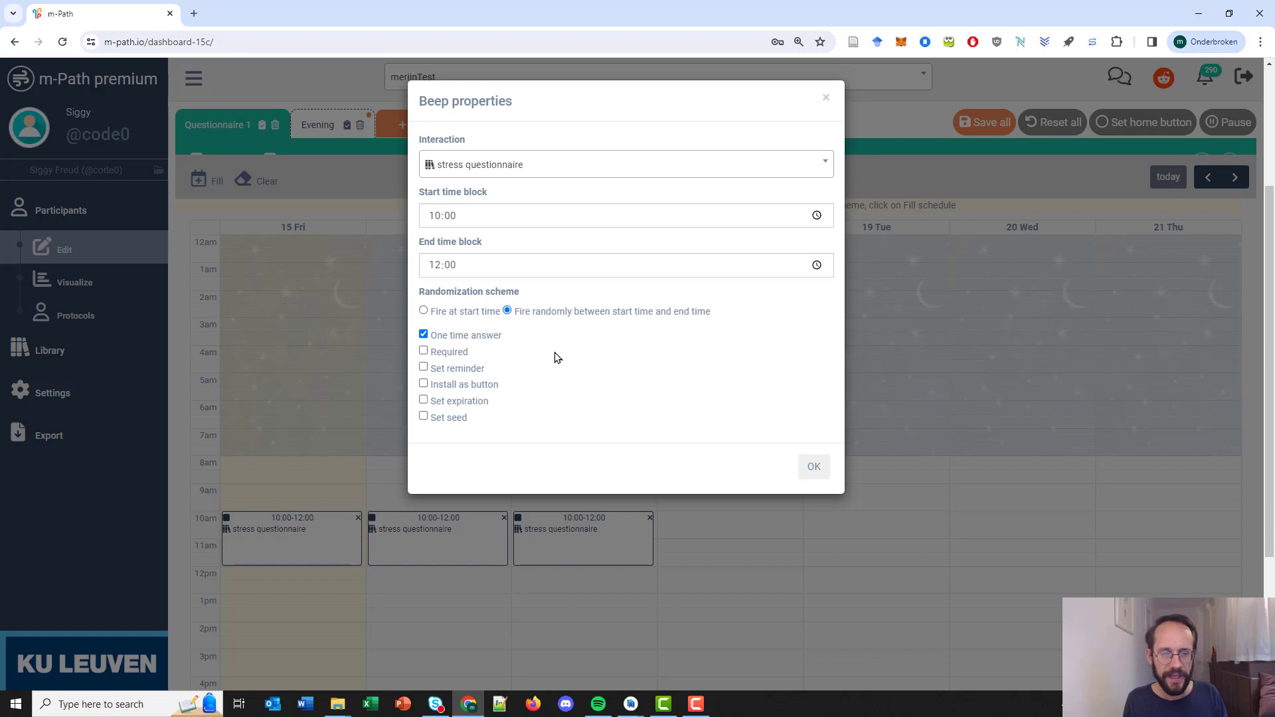
# Set reminders for Friday's stress questionnaire notification after 60, 120 and 180 minutes
pyautogui.click(424, 368)
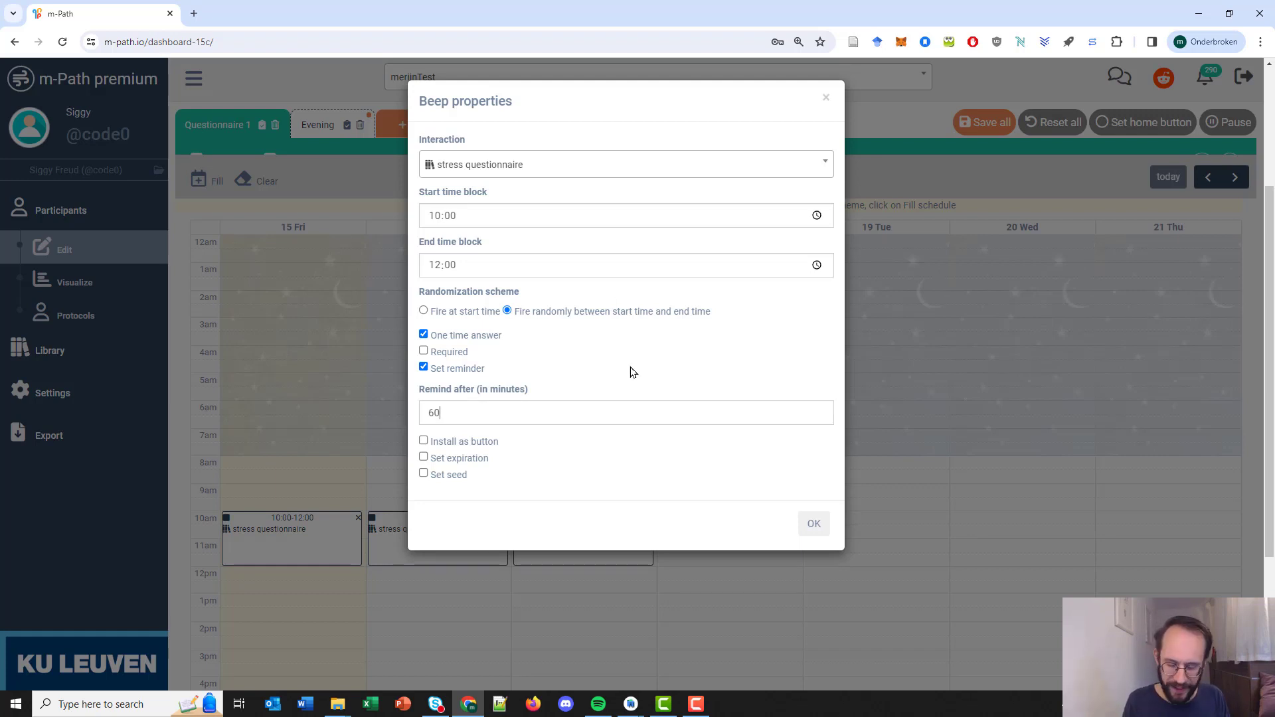
pyautogui.write(', 120')
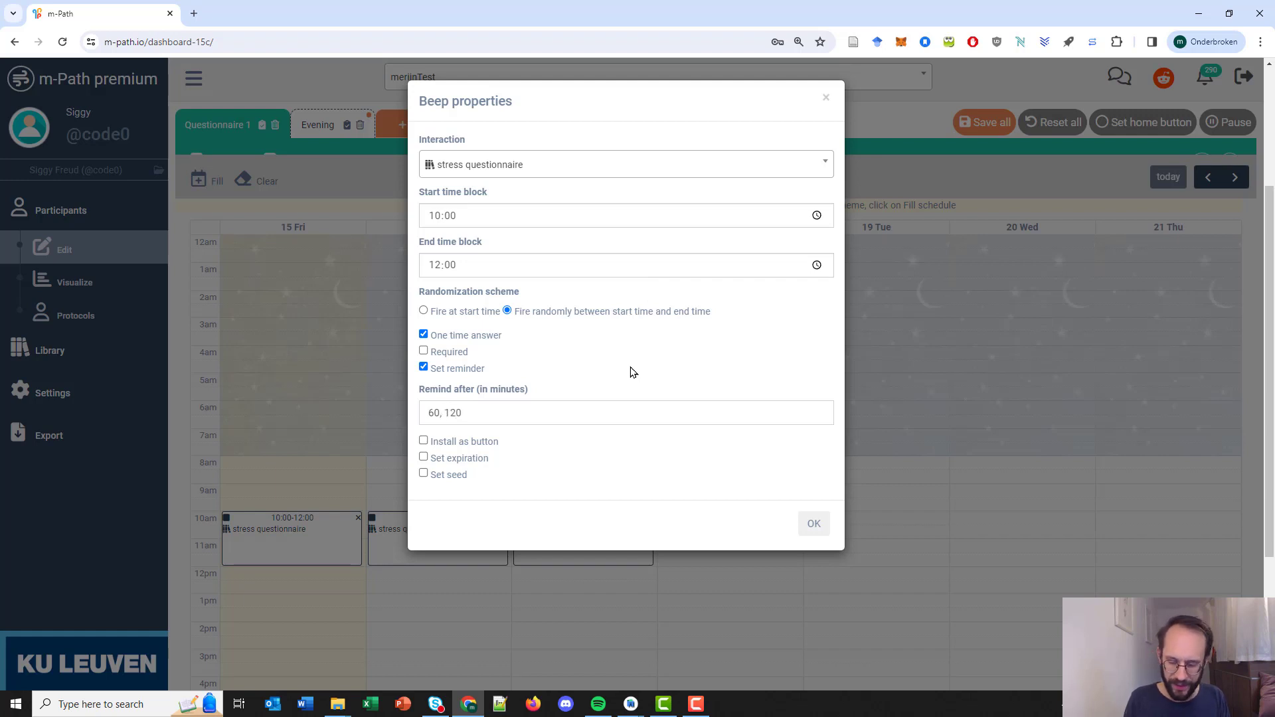
pyautogui.write(', 180')
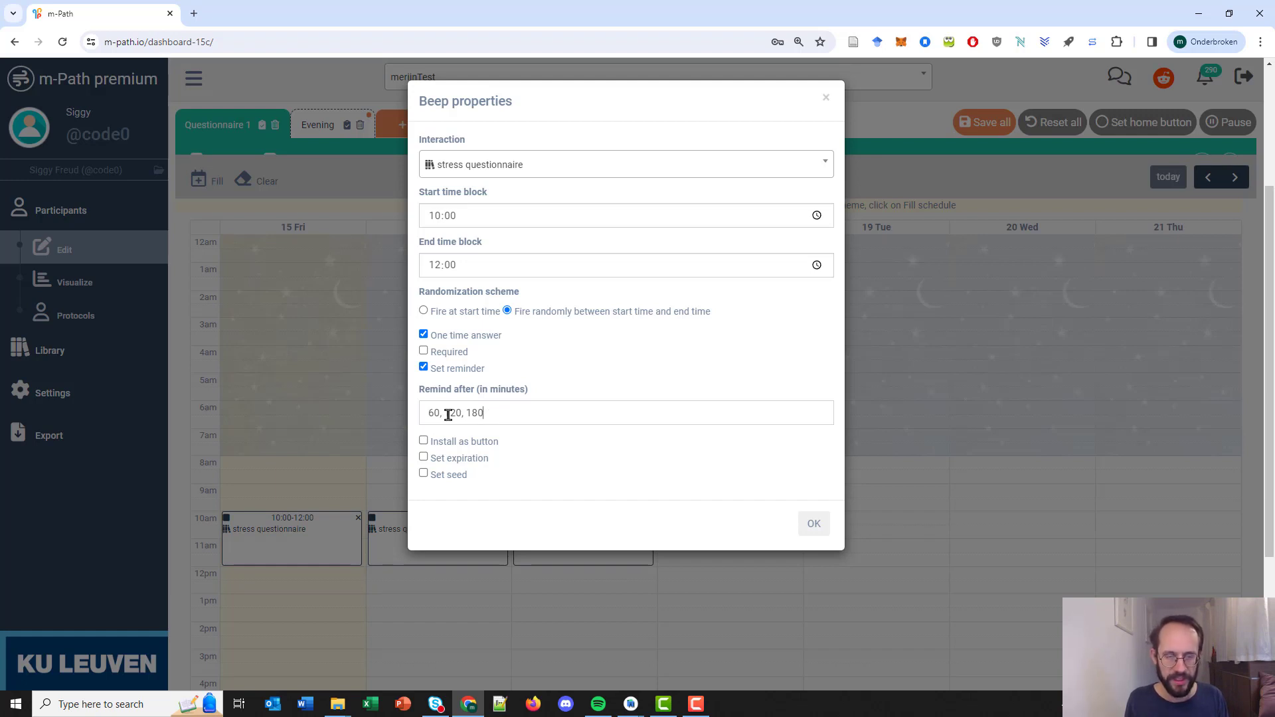
pyautogui.moveTo(440, 414); pyautogui.dragTo(523, 416)
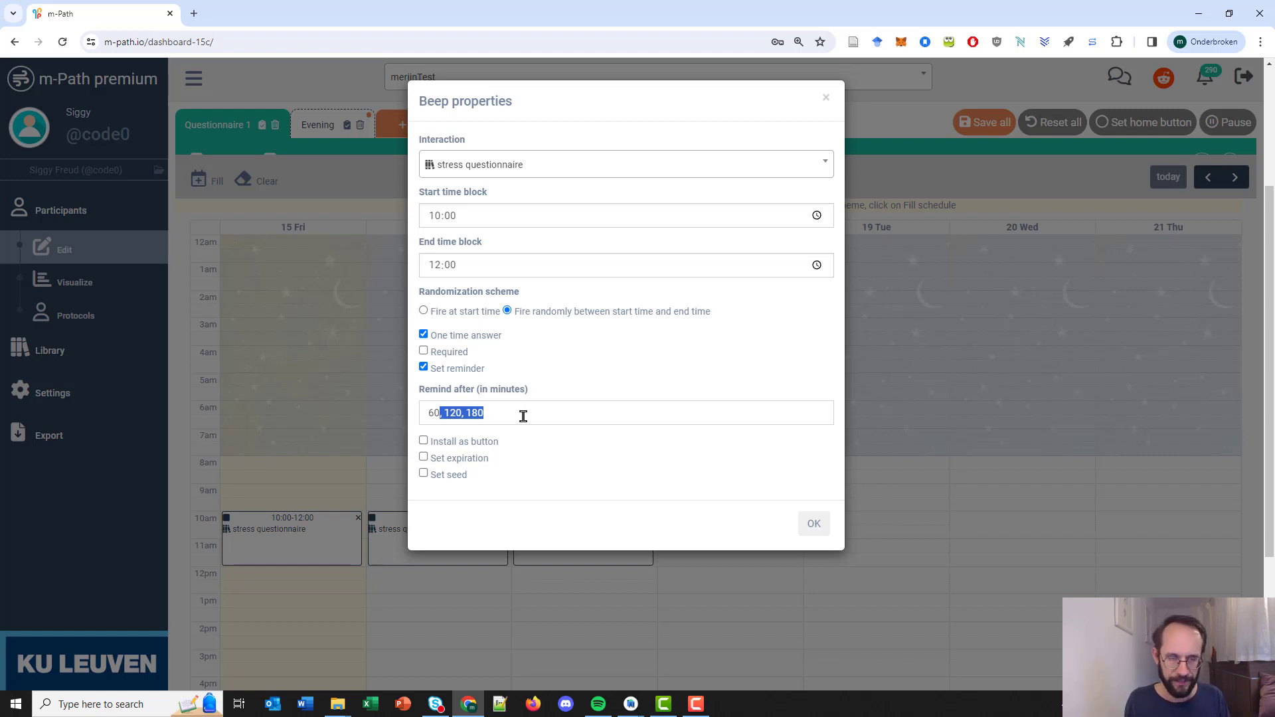
# Try the Install as button option and an expiration of 60 minutes for Friday's stress questionnaire notification
pyautogui.click(423, 441)
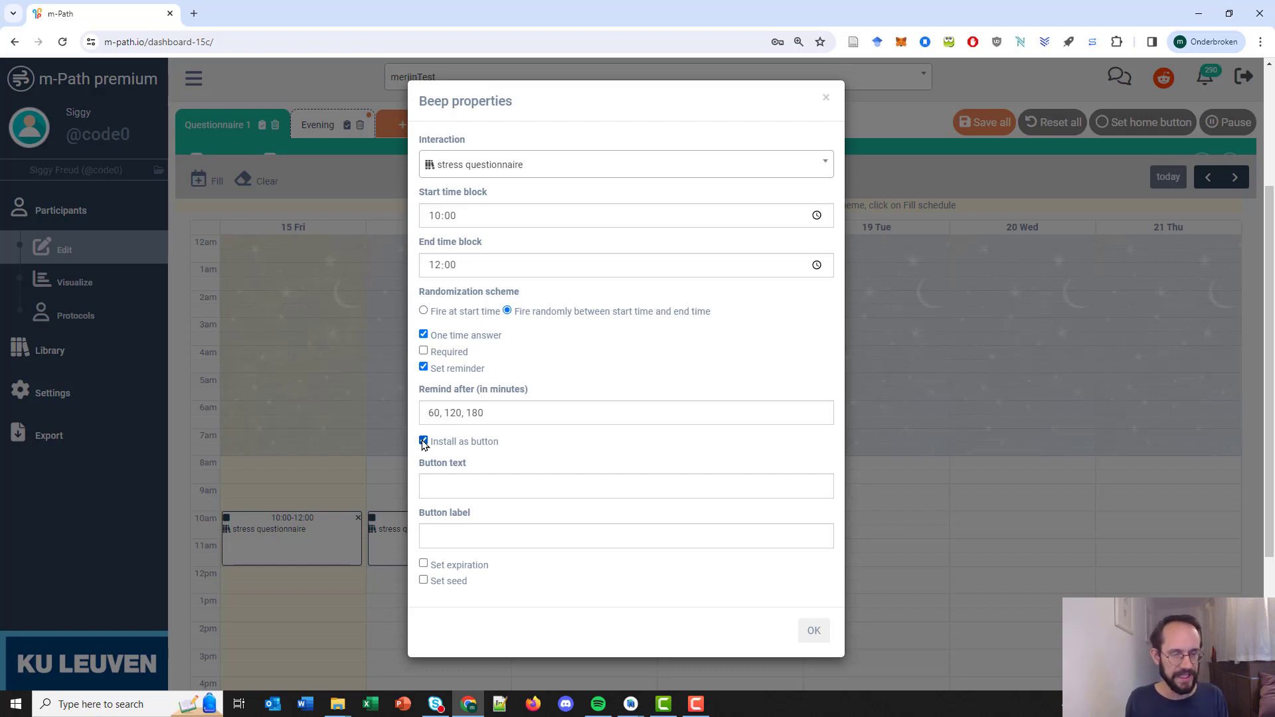
pyautogui.click(424, 443)
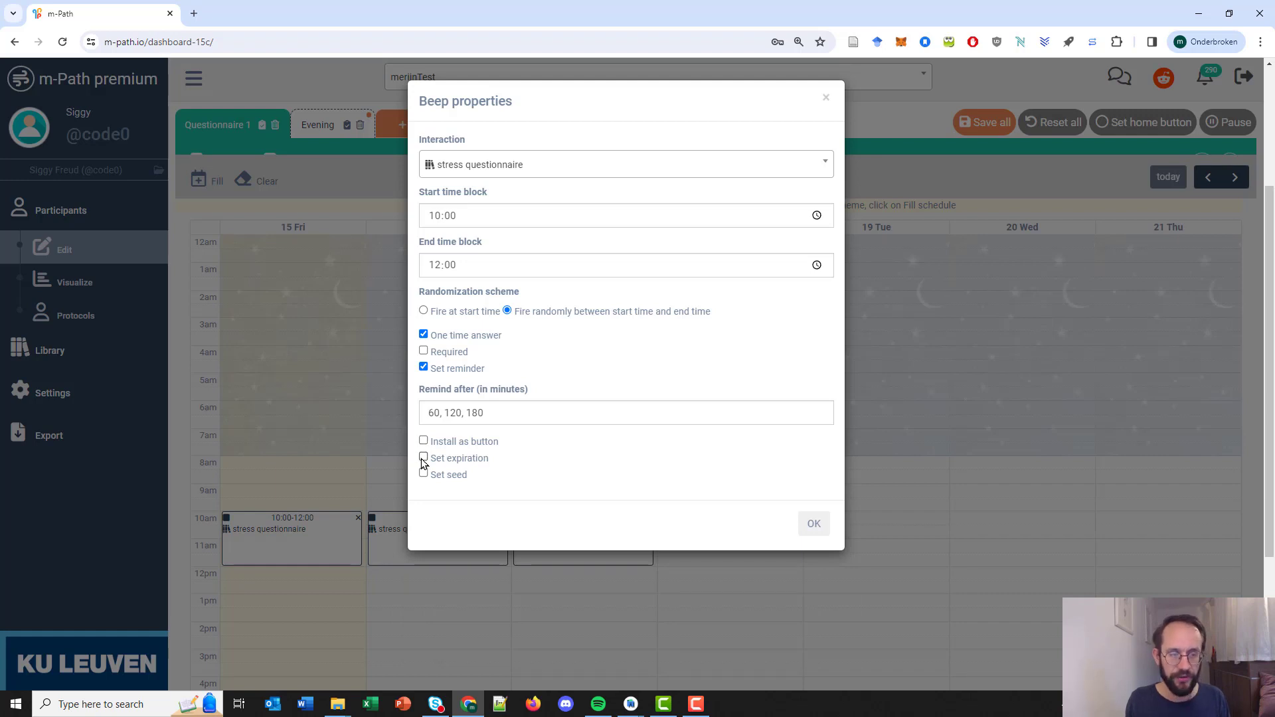
pyautogui.click(424, 458)
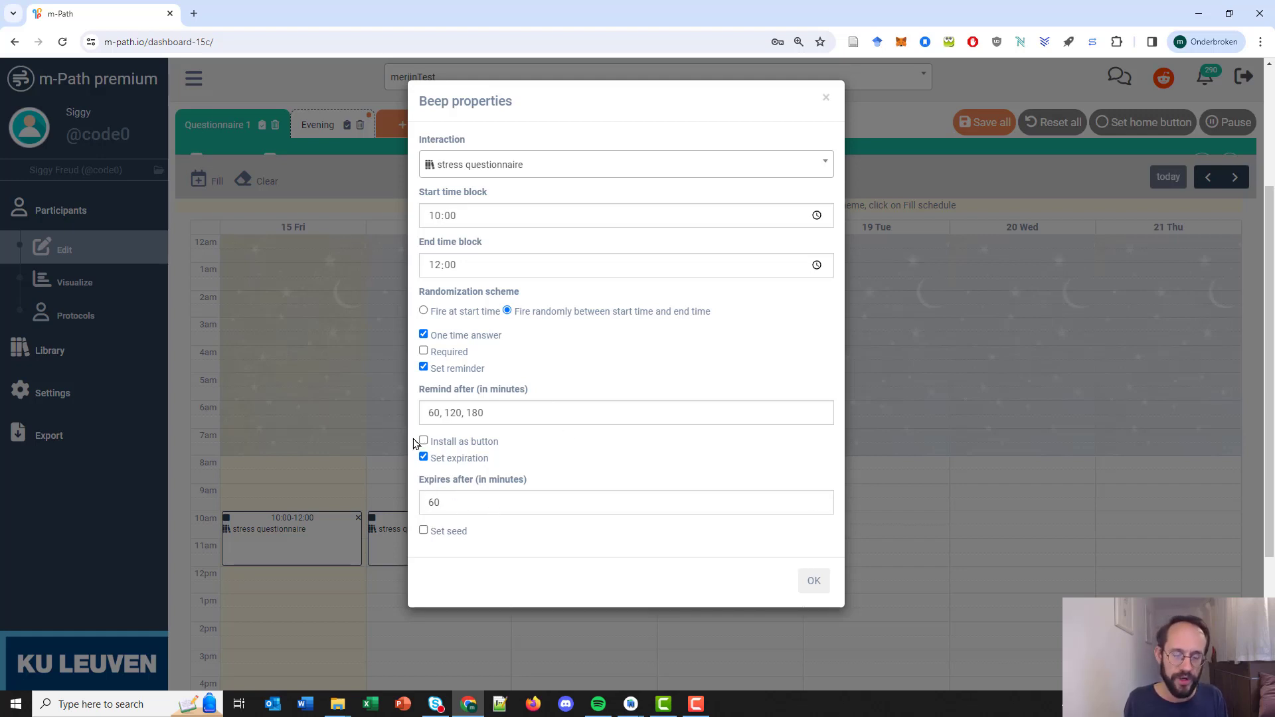
pyautogui.doubleClick(468, 412)
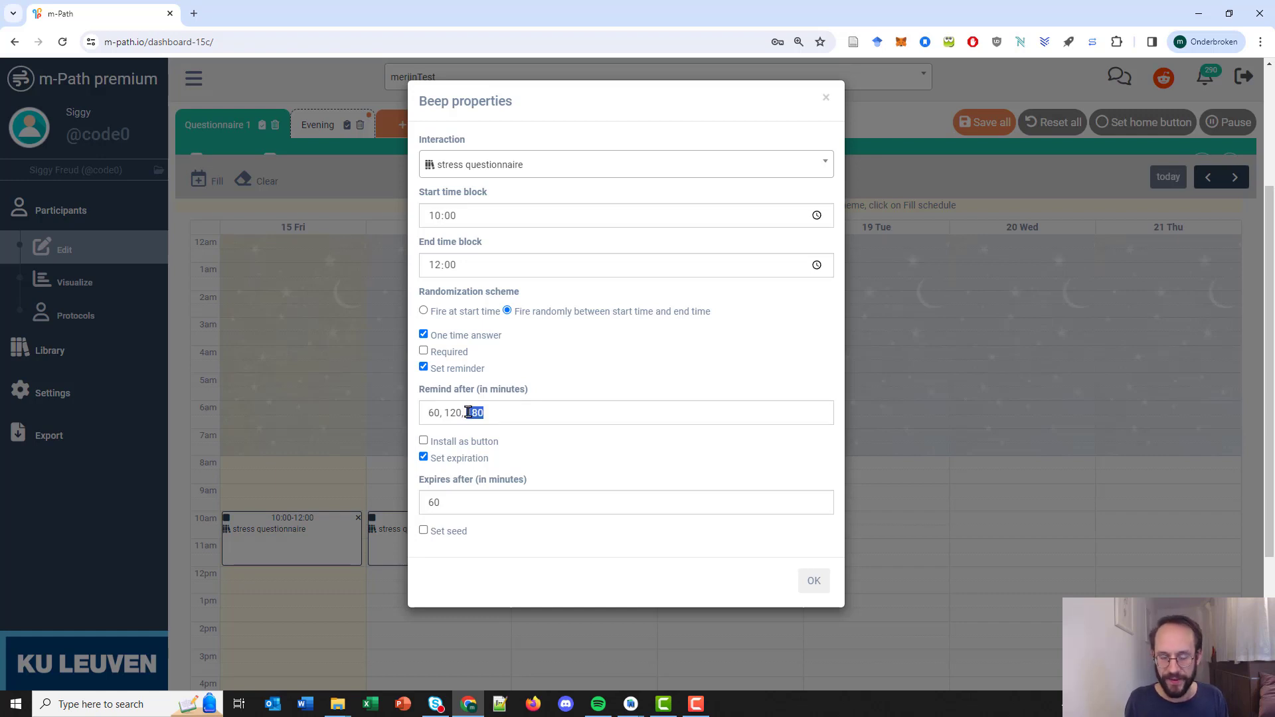
pyautogui.doubleClick(431, 501)
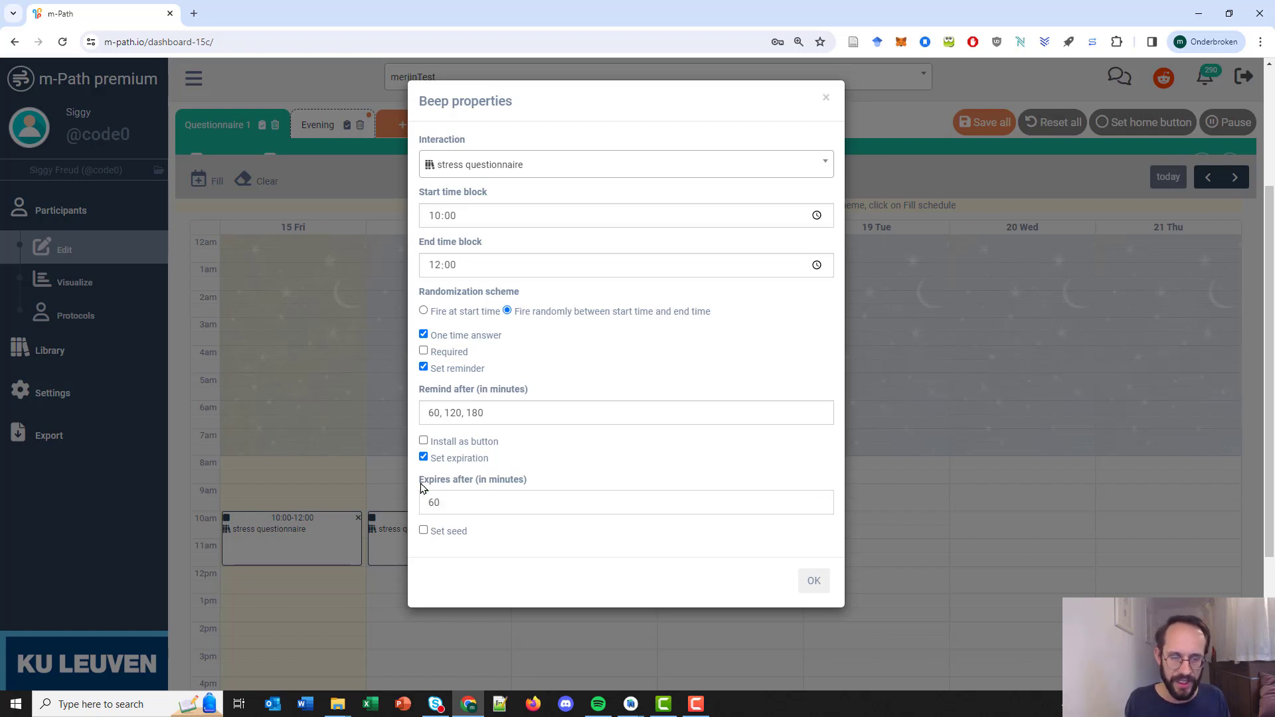
pyautogui.moveTo(420, 483); pyautogui.dragTo(492, 490)
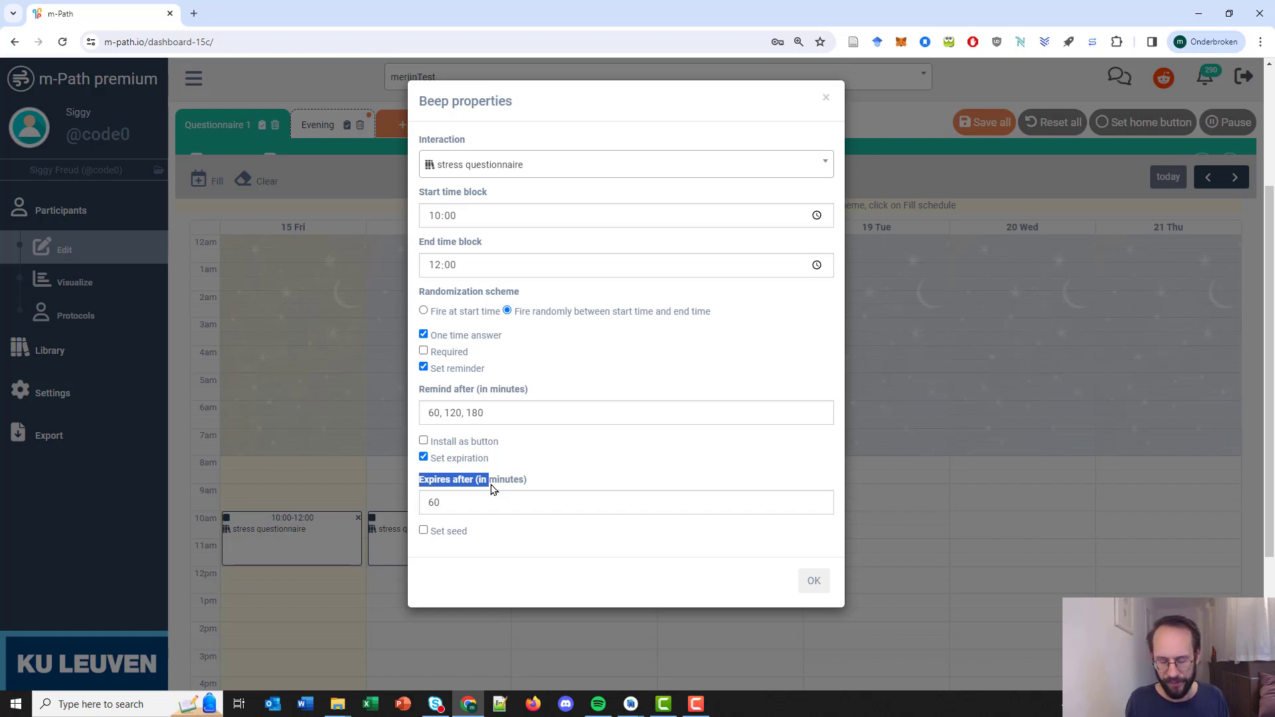
pyautogui.click(490, 498)
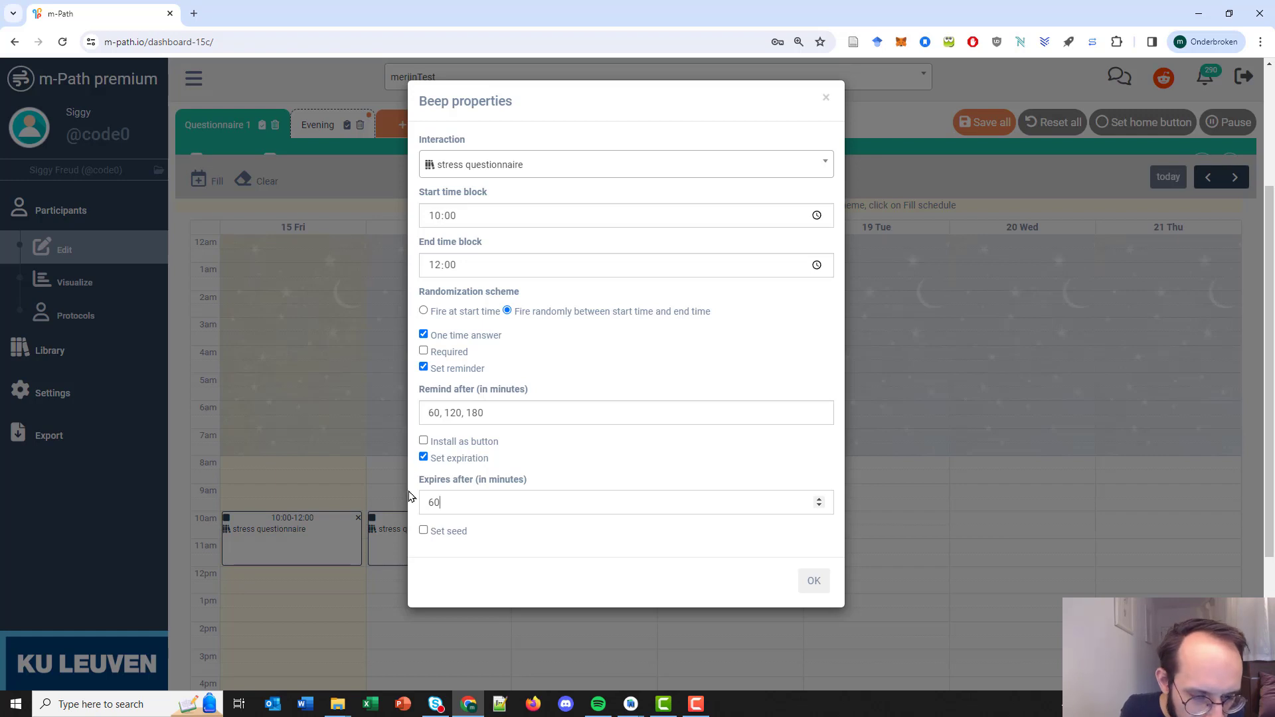
# Enable Set seed with seed 0, disable Set expiration, and apply the properties of Friday's notification
pyautogui.click(423, 530)
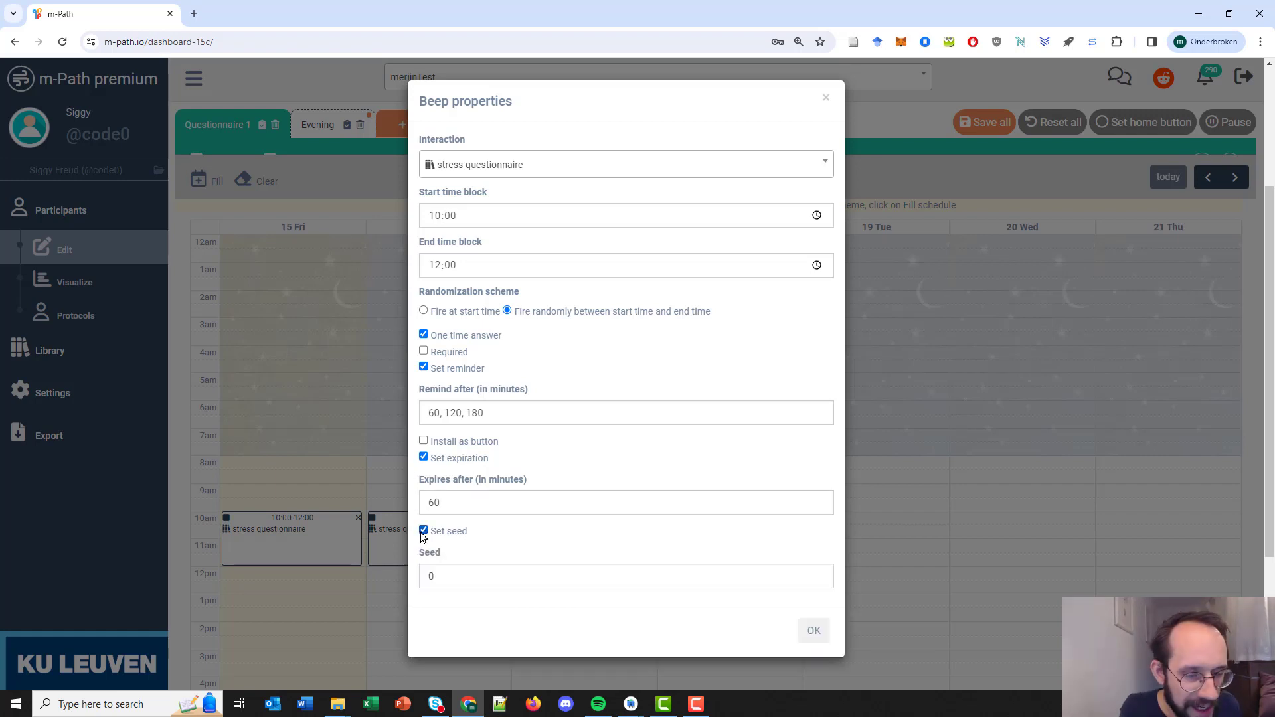
pyautogui.click(423, 457)
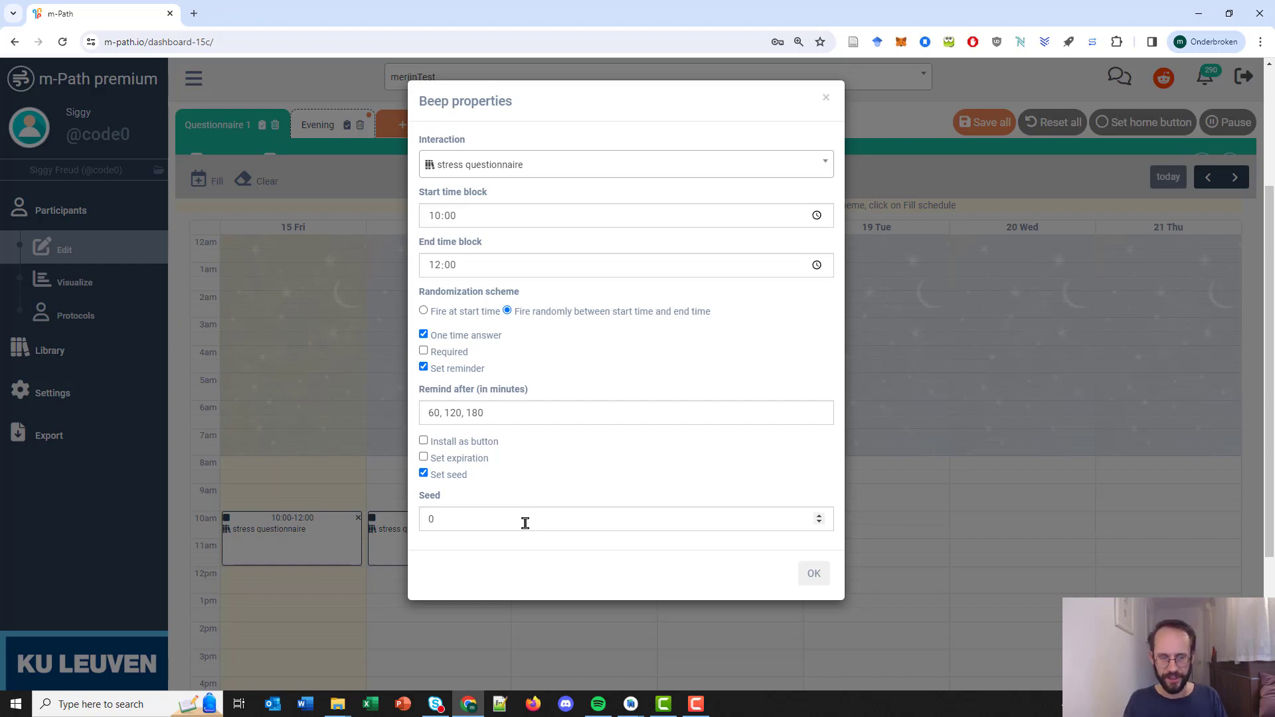
pyautogui.click(808, 575)
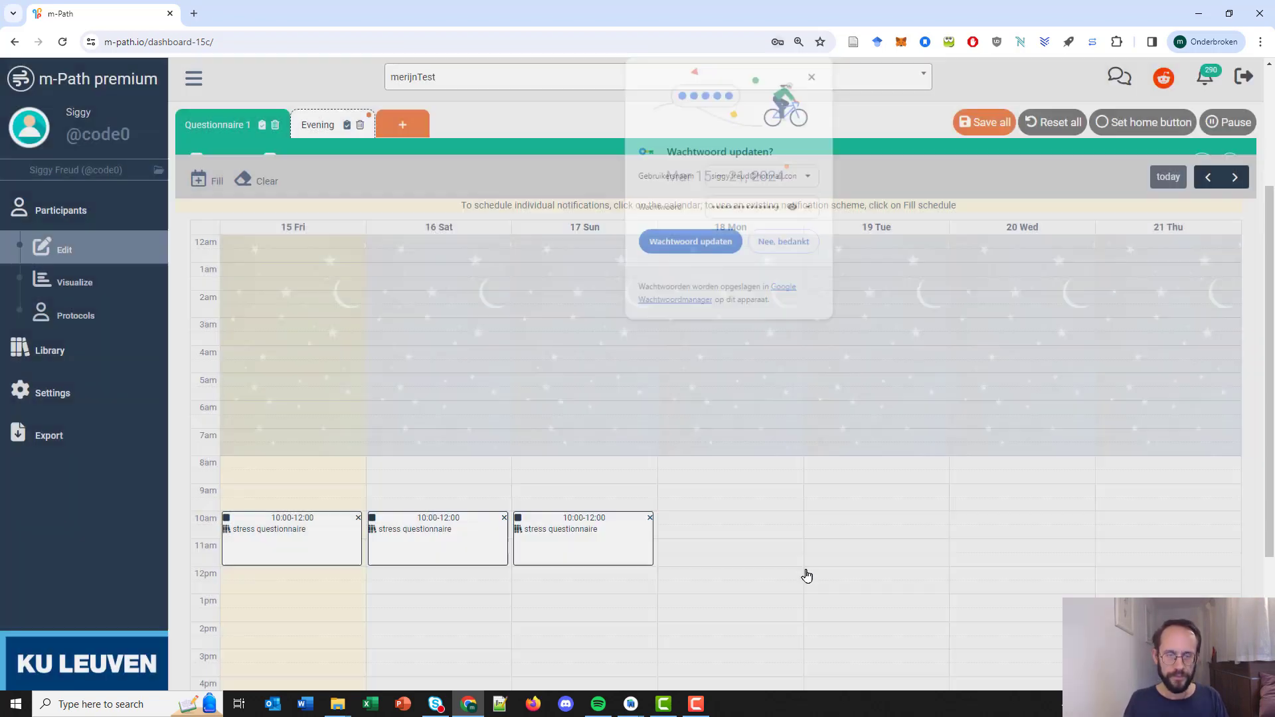
# Dismiss the browser's password update prompt, then save all interactions and the schedule and acknowledge the confirmation
pyautogui.click(816, 75)
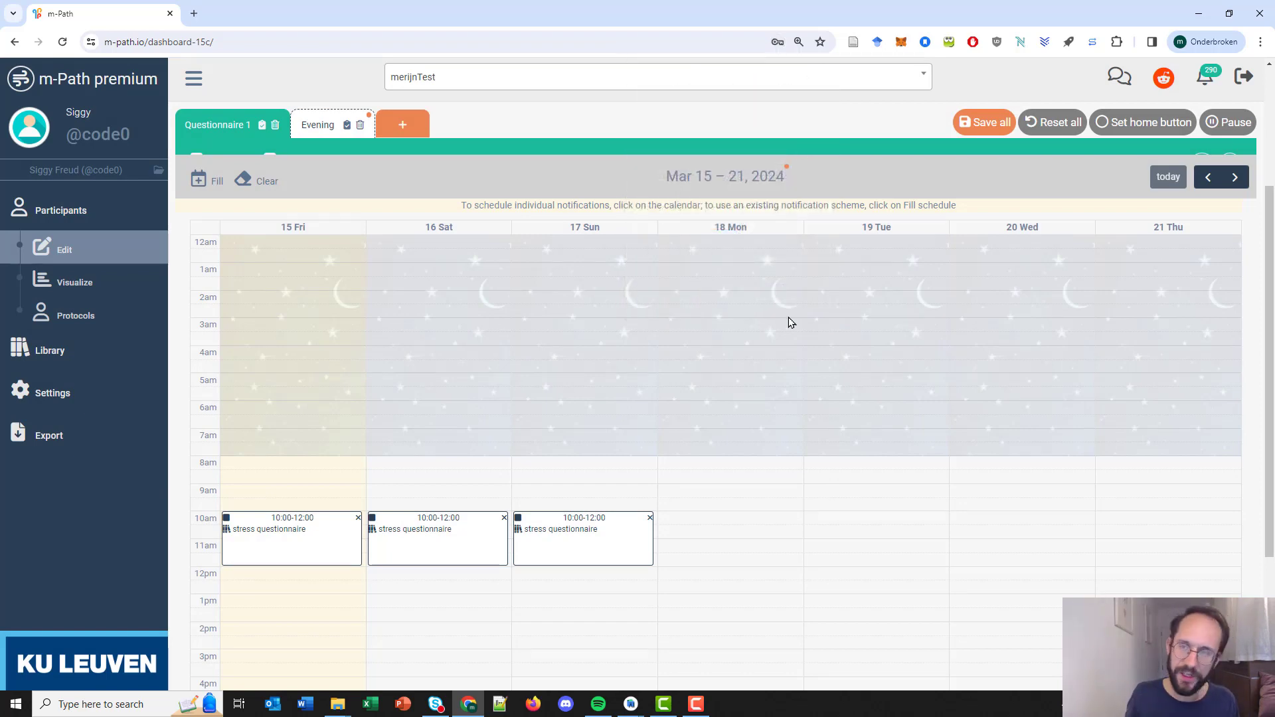
pyautogui.click(1002, 121)
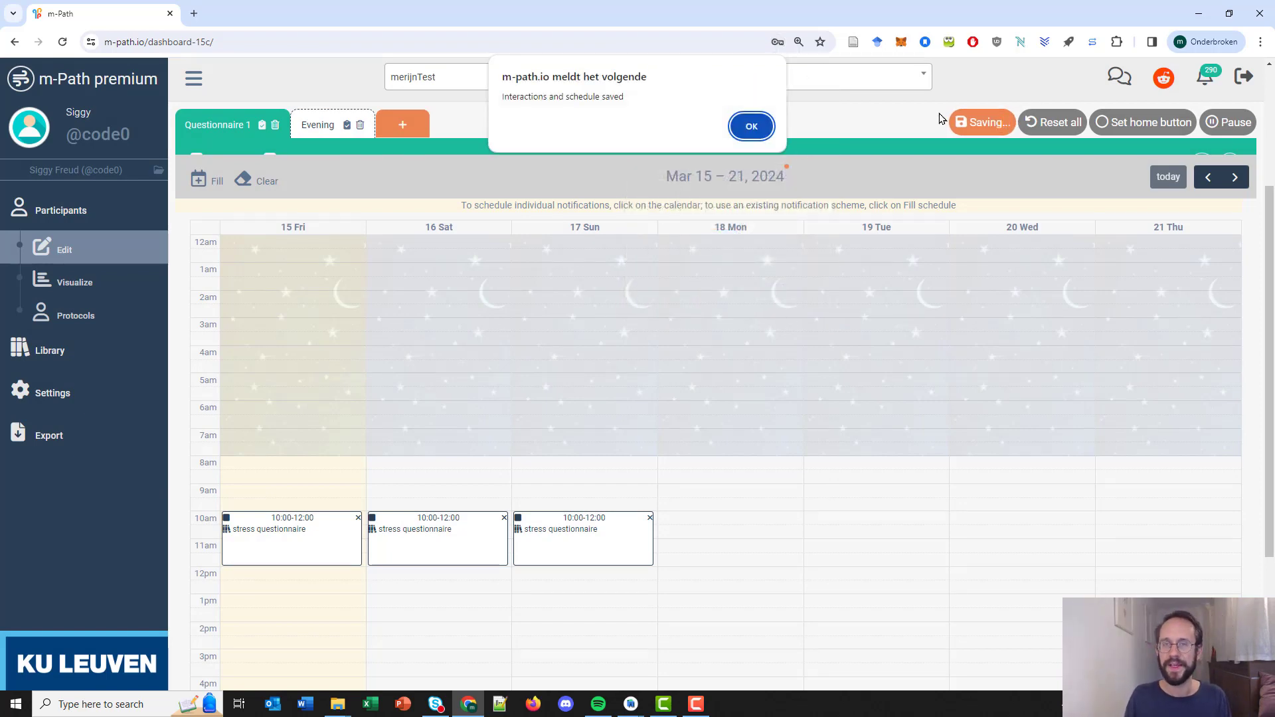
pyautogui.click(751, 127)
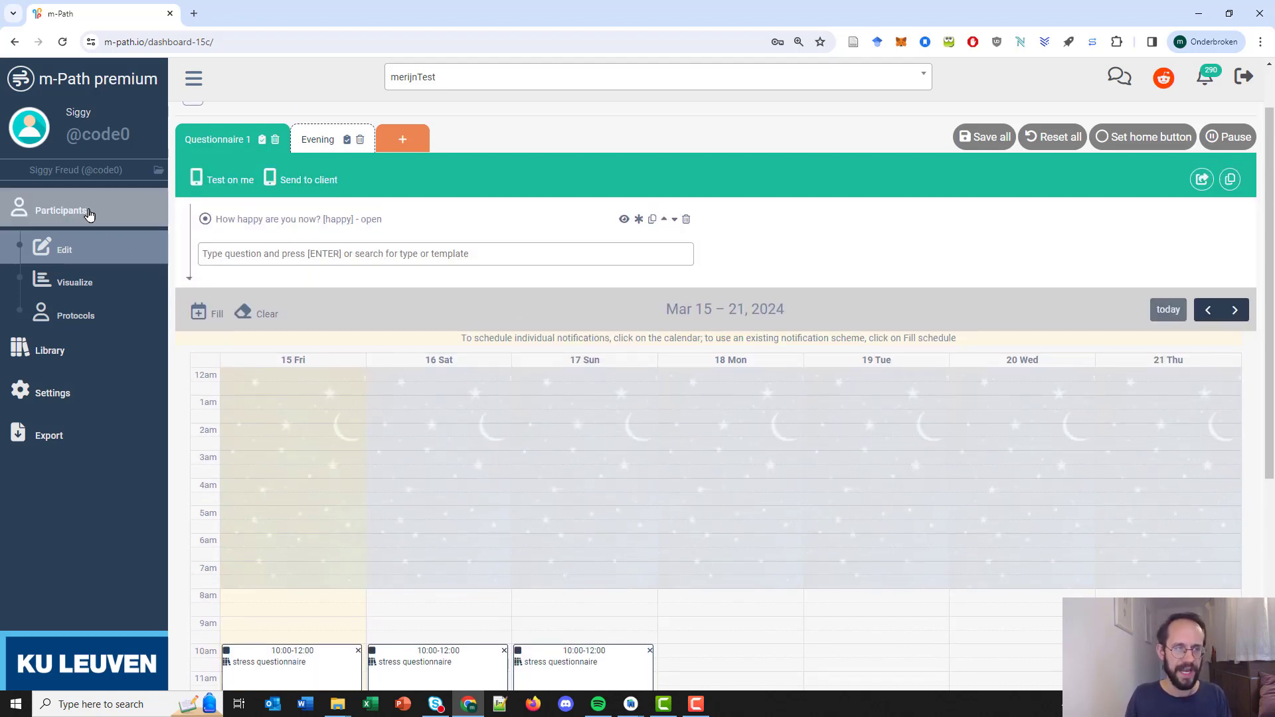
# Open the edit page of the participant with the 50% response rate and examine the questionnaire schedule for Mar 15 – 21, 2024
pyautogui.click(90, 214)
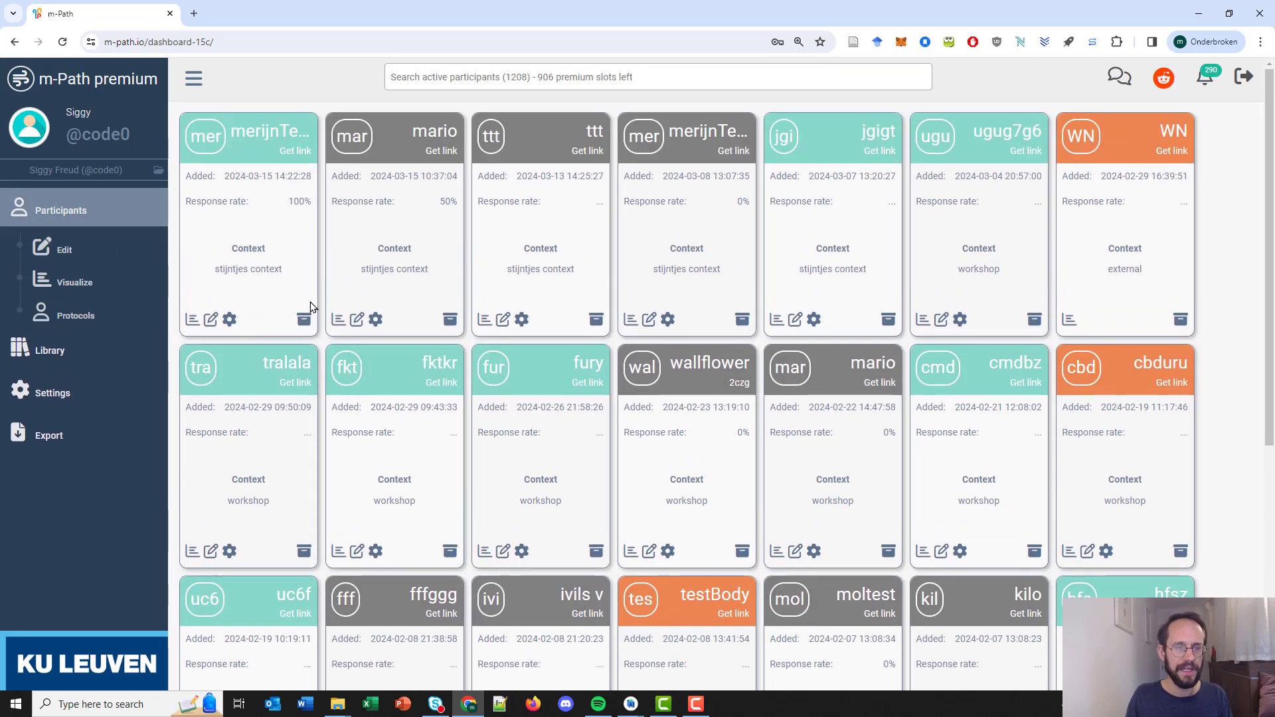
pyautogui.click(357, 319)
pyautogui.scroll(-5, 585, 360)
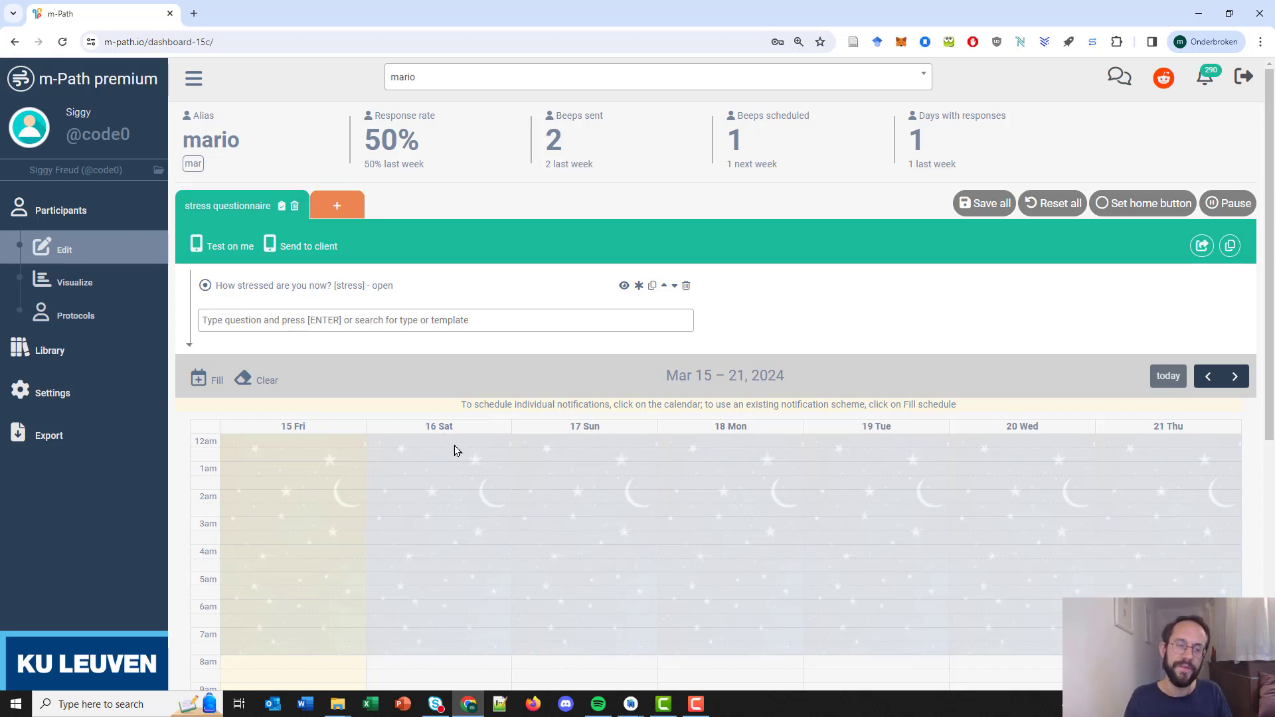
pyautogui.scroll(-3, 457, 450)
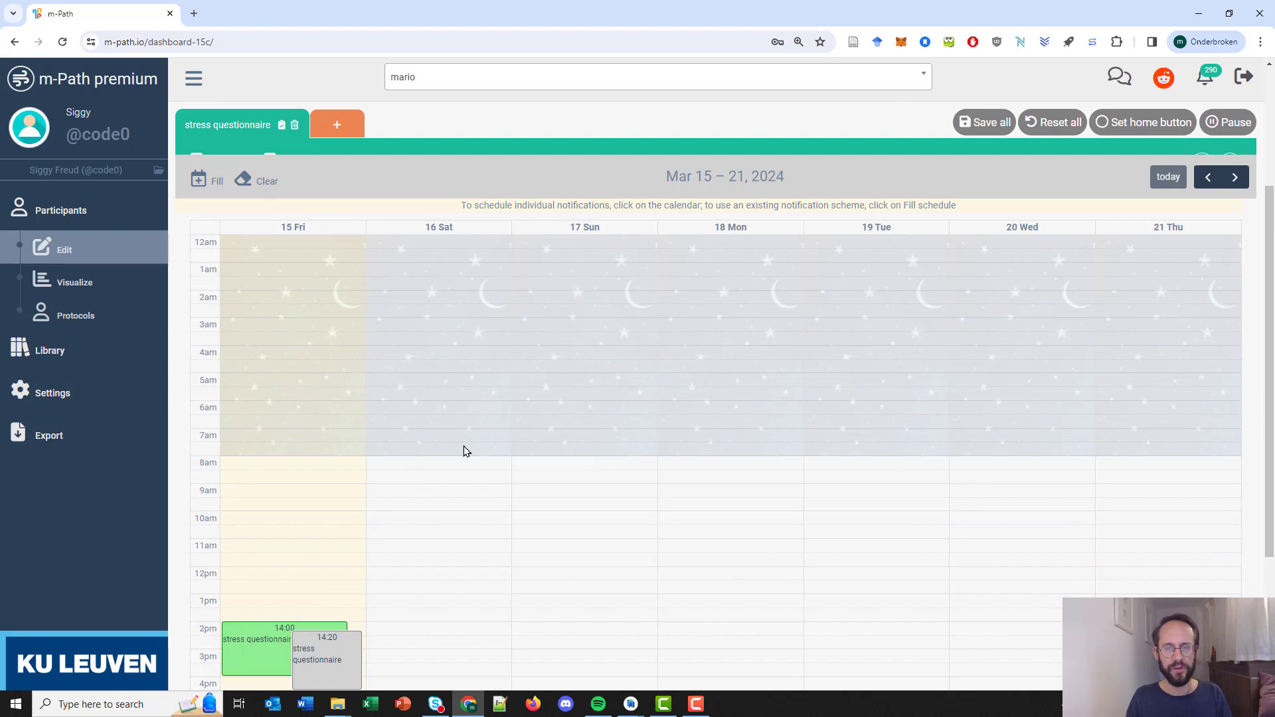
pyautogui.scroll(2, 465, 451)
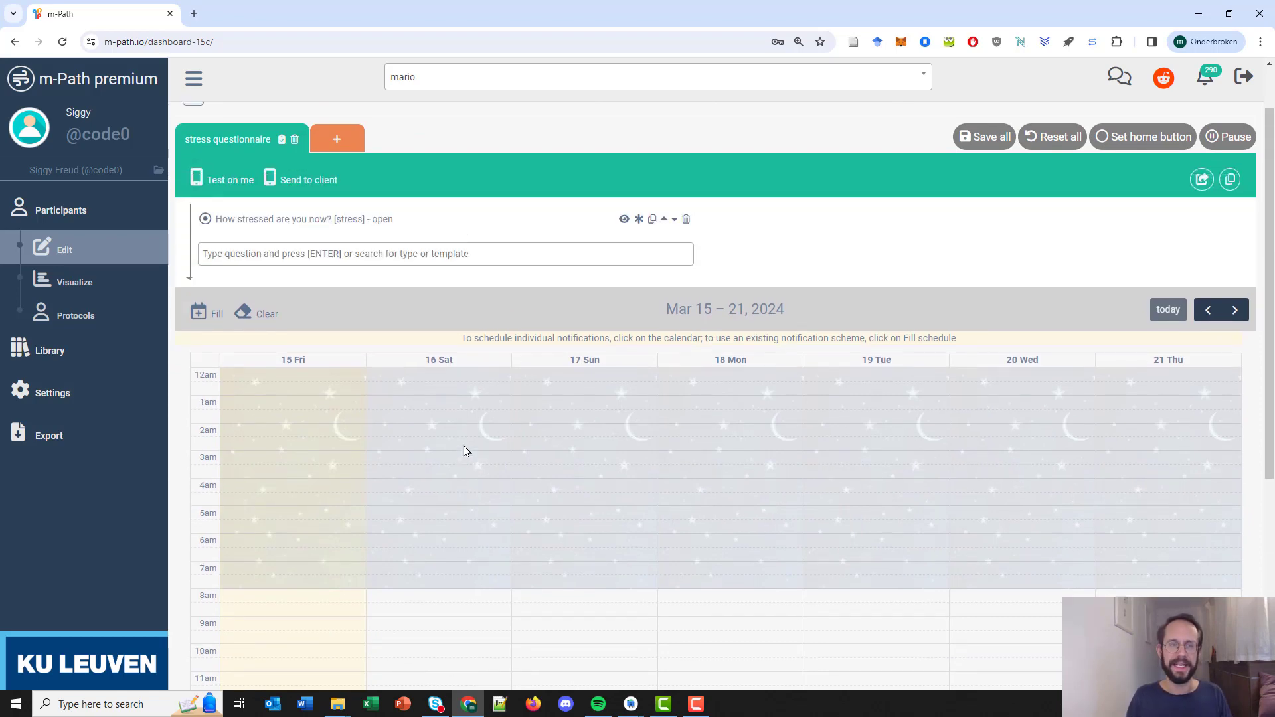